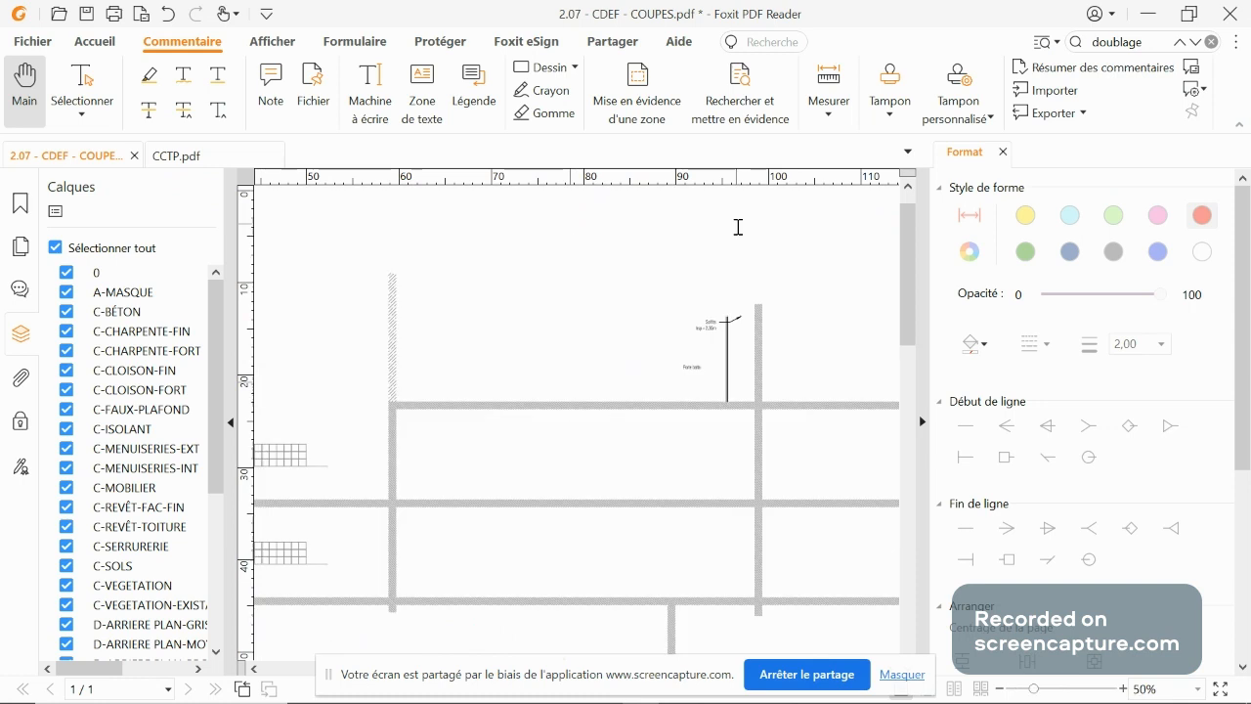
Examine the low roof above the SEJOUR / CUISINE in the section drawing and read its layer build-up notes.
scroll(738, 263, "down", 1, "ctrl")
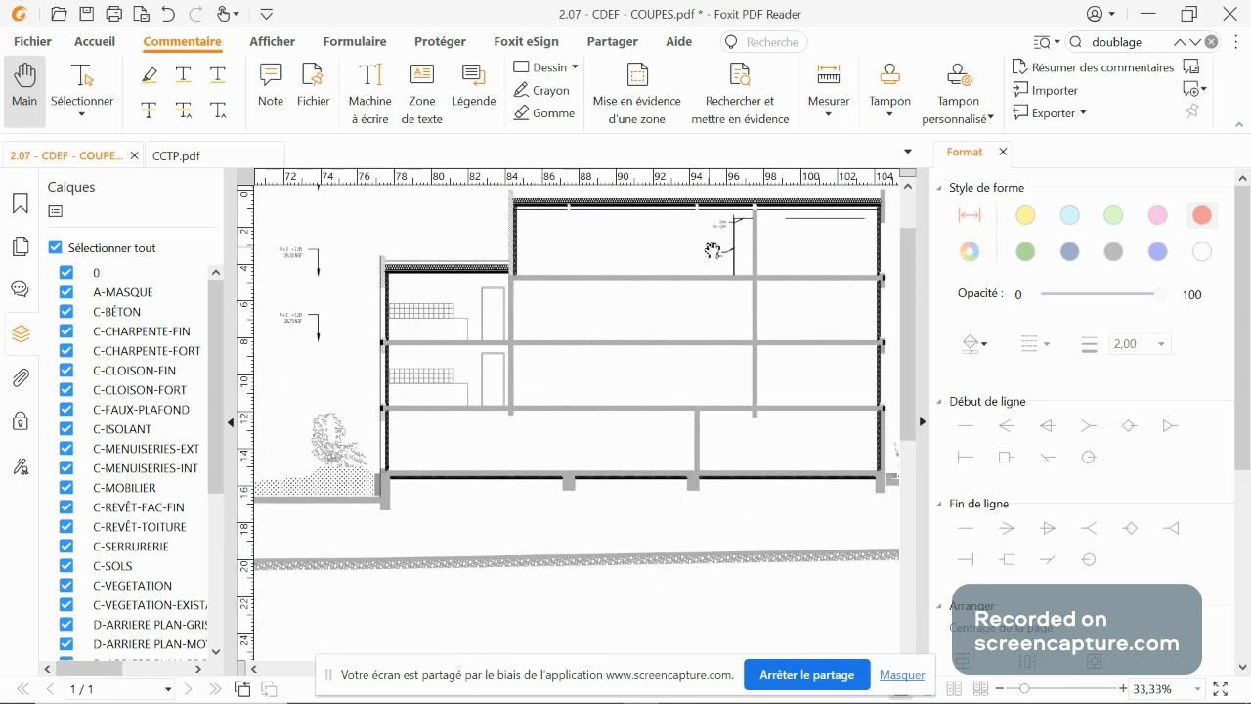
scroll(369, 267, "up", 1, "ctrl")
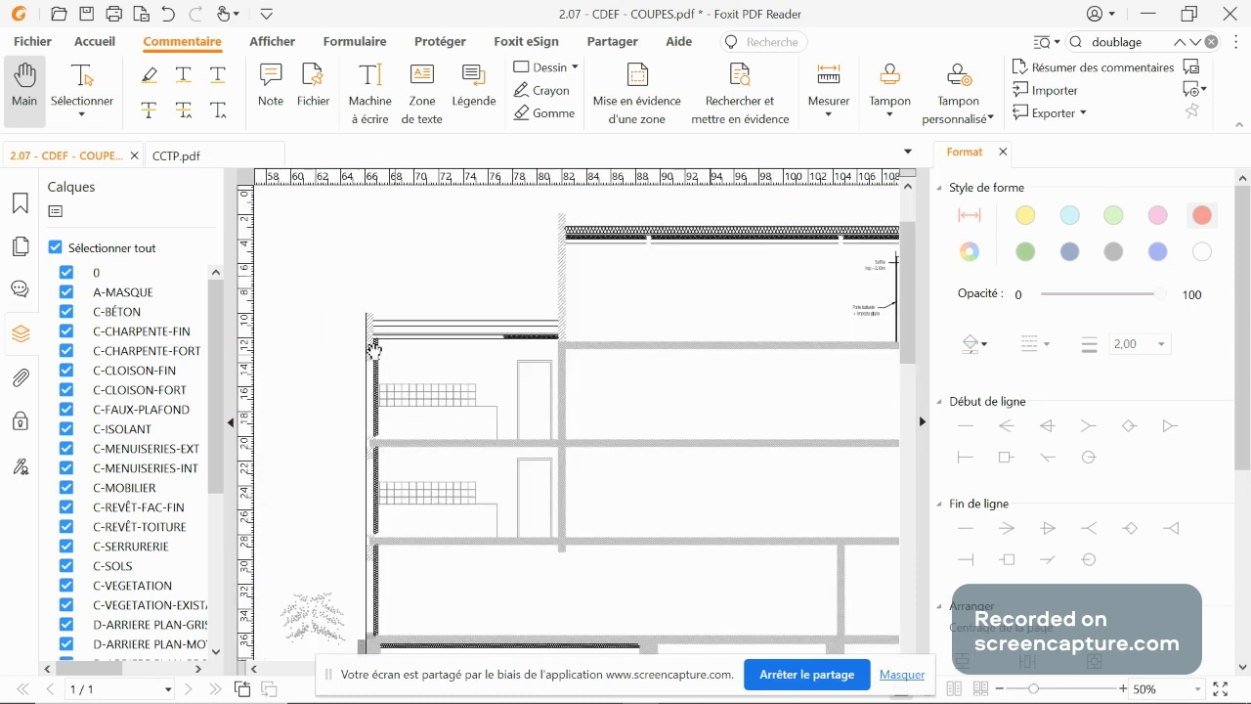
scroll(370, 267, "up", 2, "ctrl")
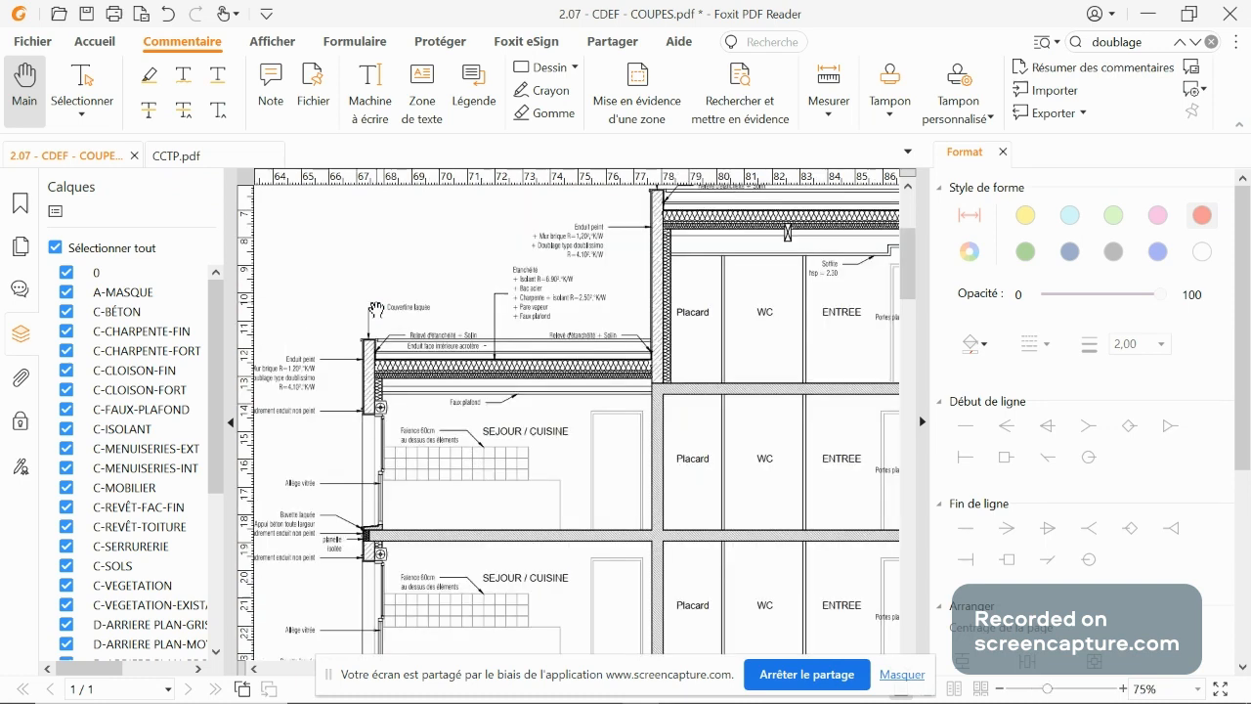
scroll(369, 266, "up", 1, "ctrl")
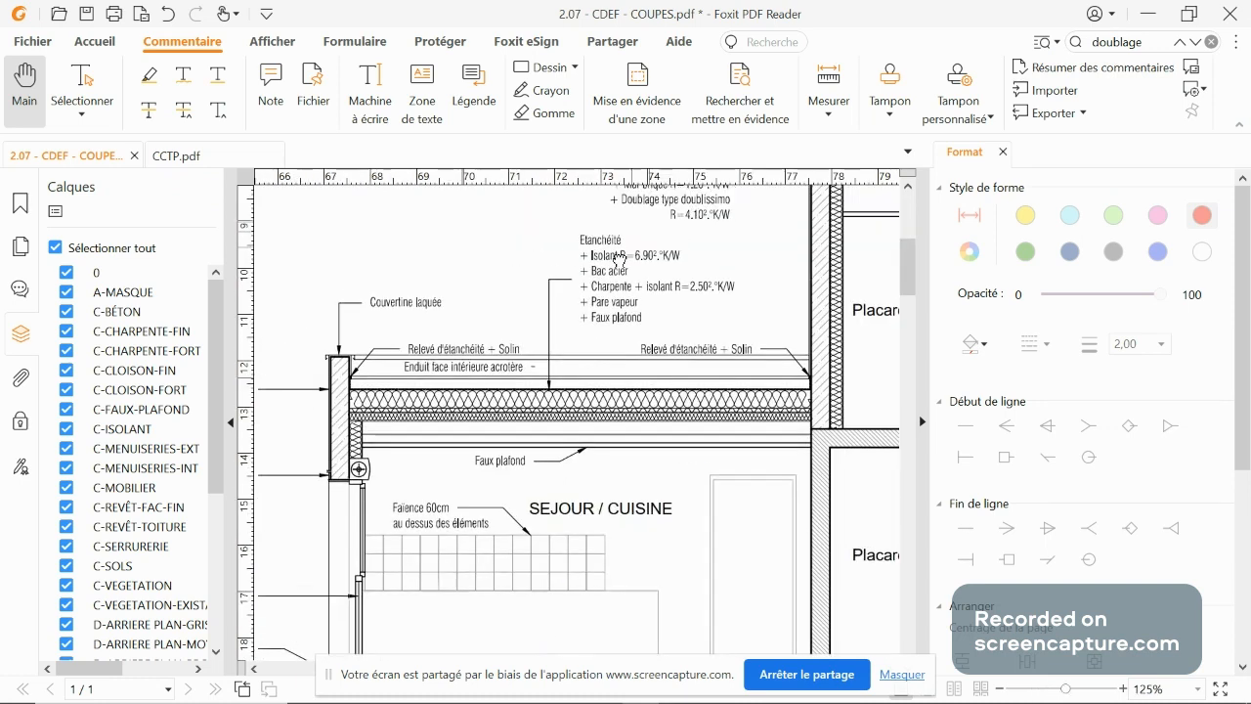
scroll(568, 307, "up", 1, "ctrl")
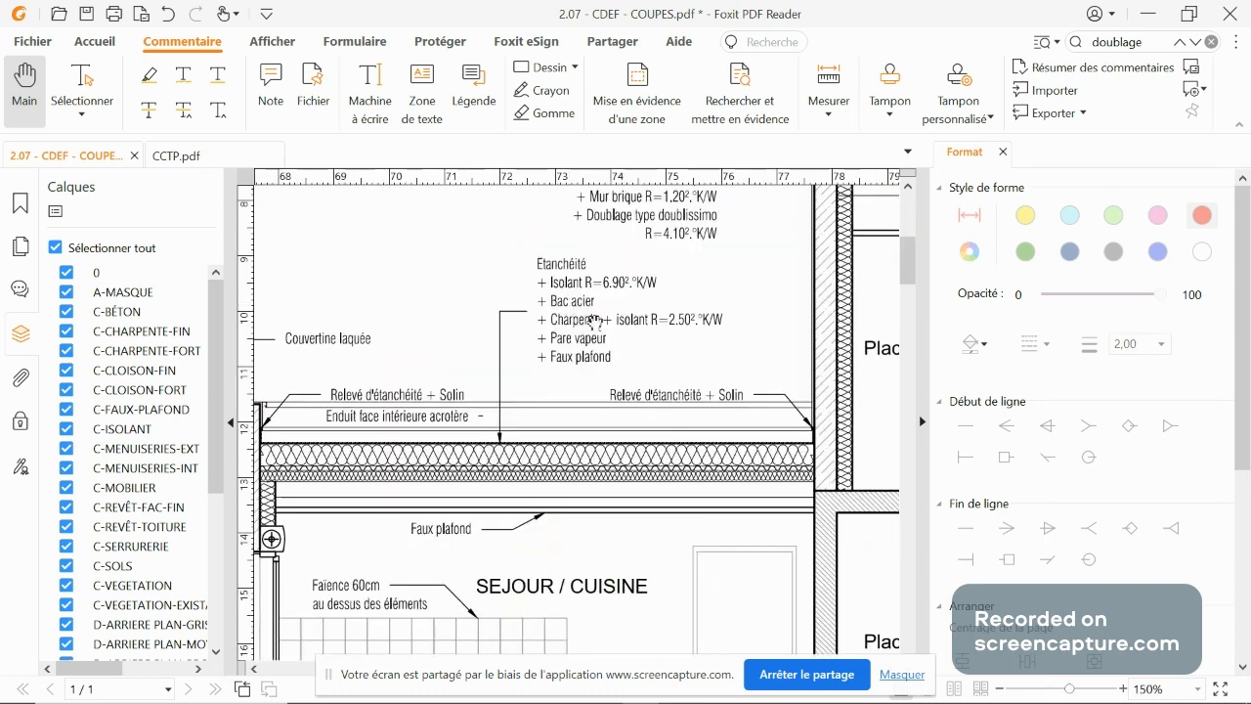
scroll(547, 320, "down", 1)
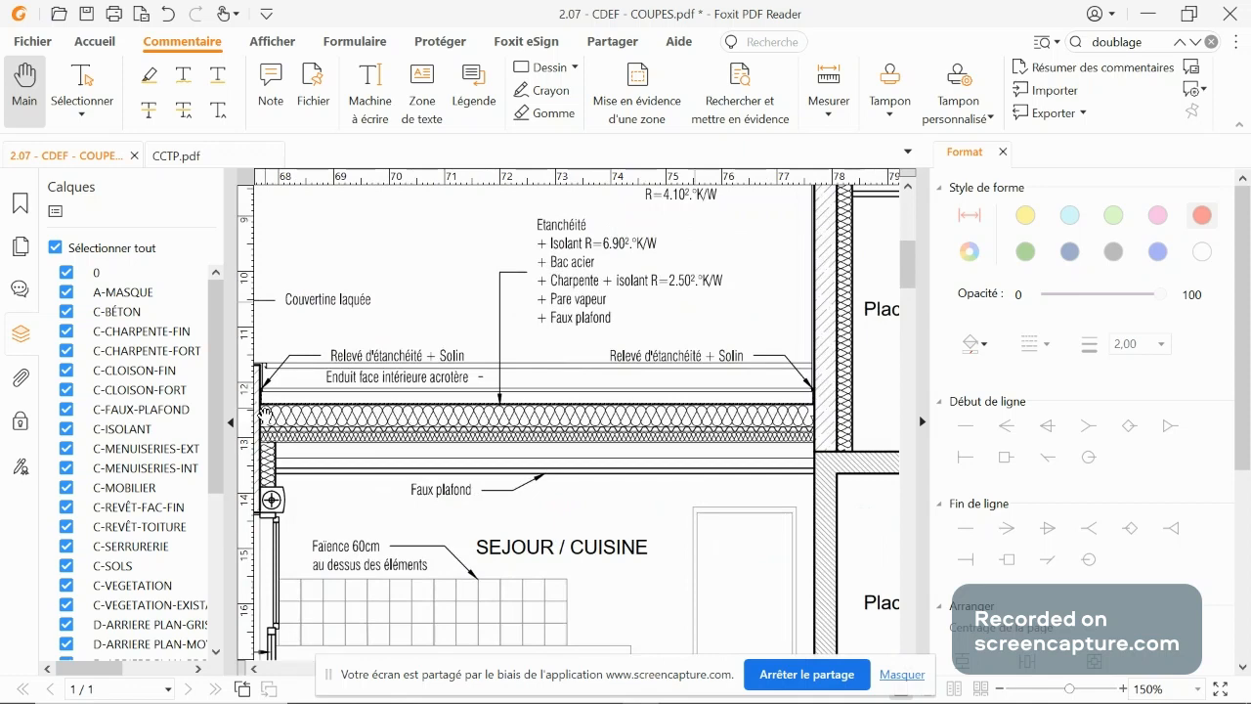
Examine the low roof's junctions with the parapet and the taller wall, including the insulation layers and waterproofing upstands.
scroll(266, 414, "up", 2, "ctrl")
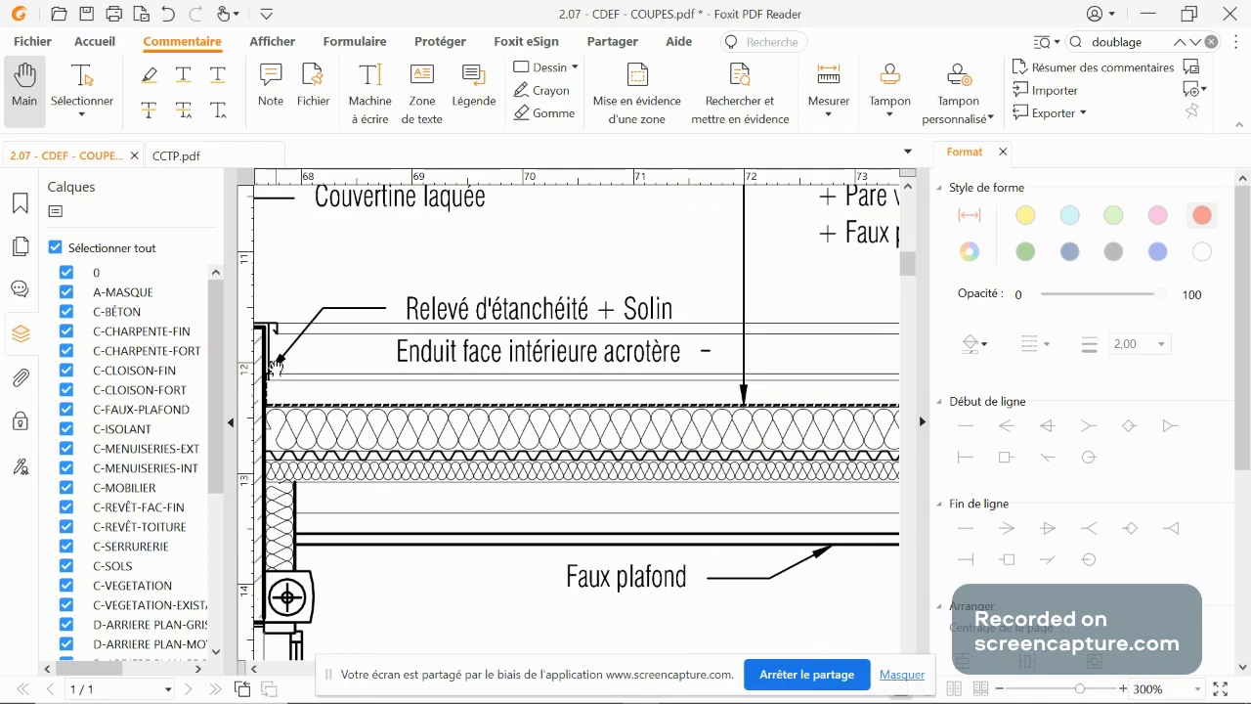
scroll(377, 367, "down", 1, "ctrl")
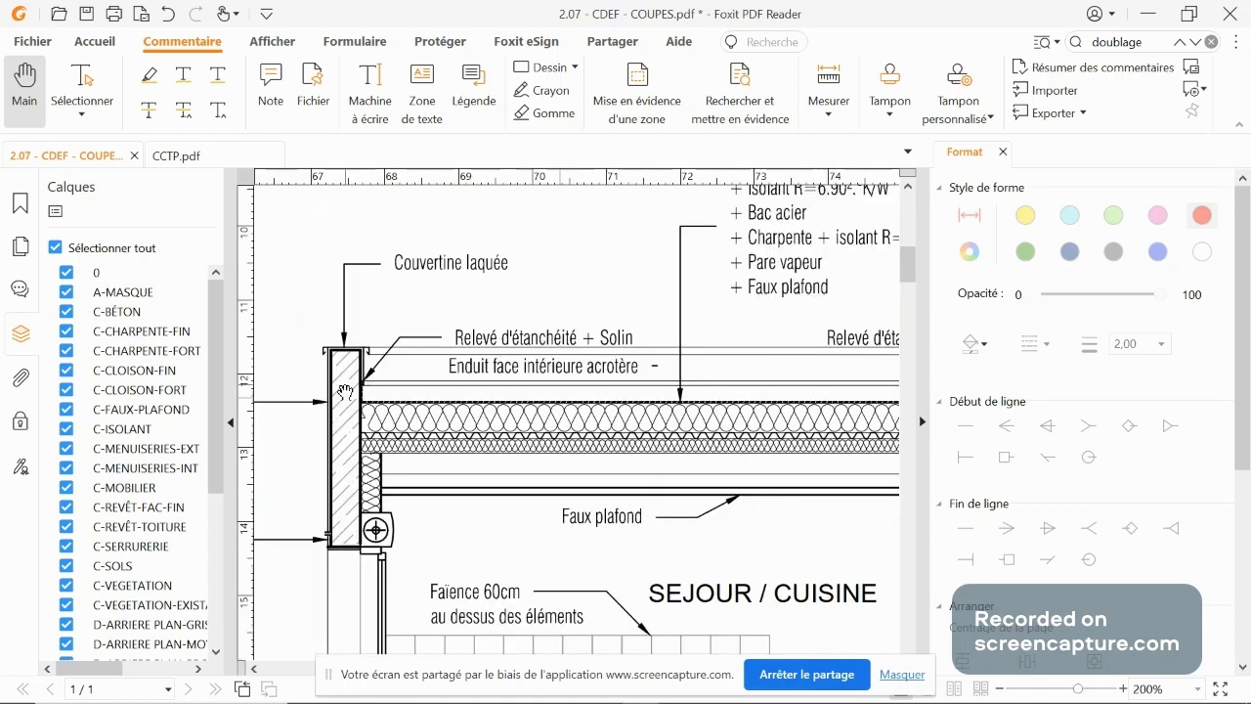
scroll(358, 384, "up", 2, "ctrl")
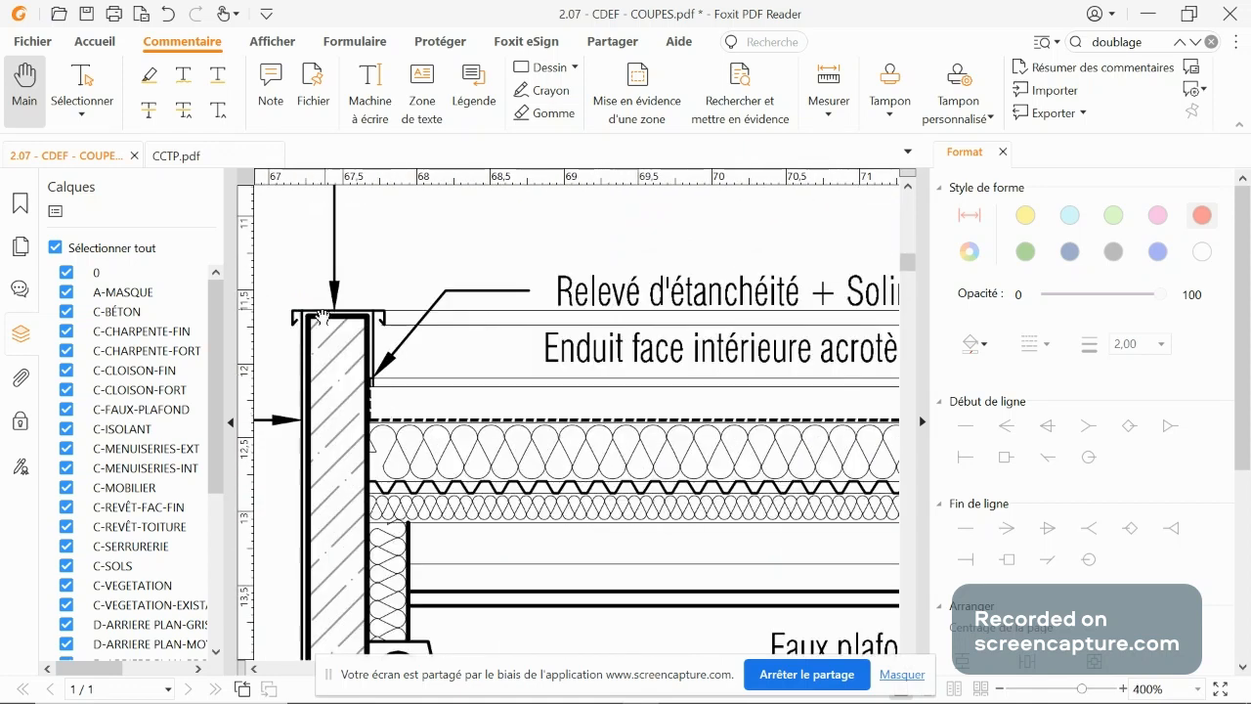
scroll(463, 398, "down", 1, "ctrl")
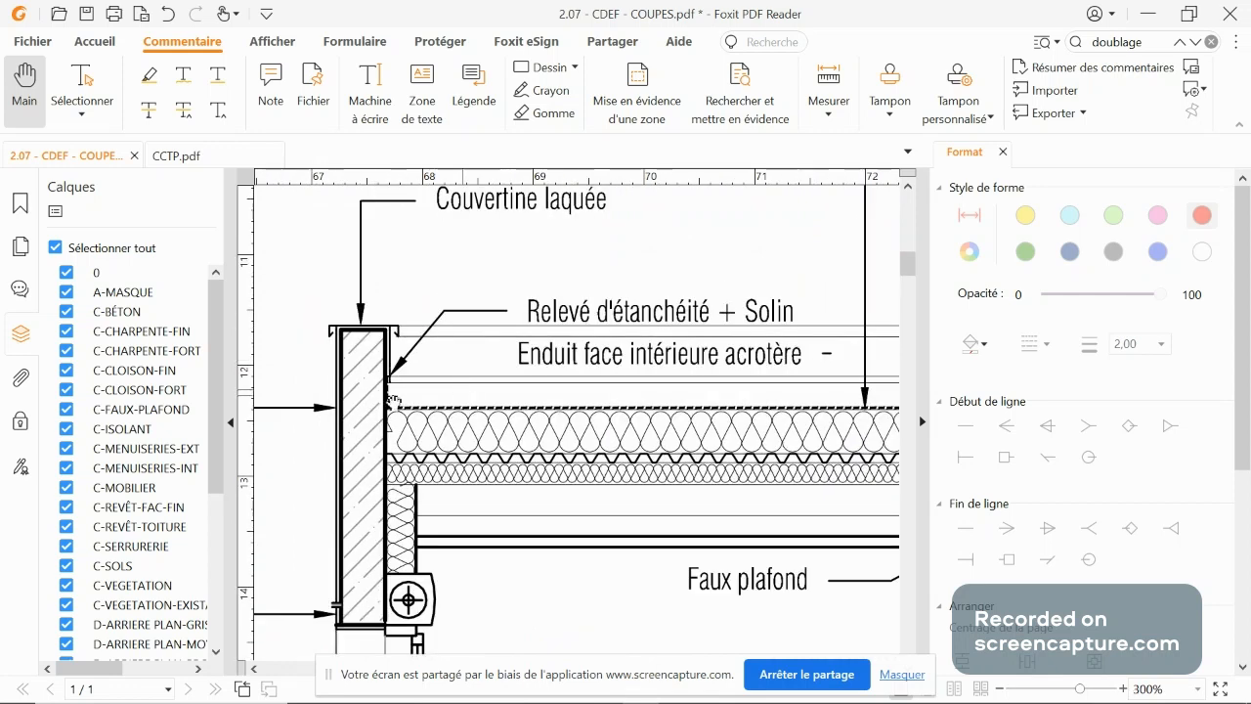
scroll(353, 392, "down", 2, "ctrl")
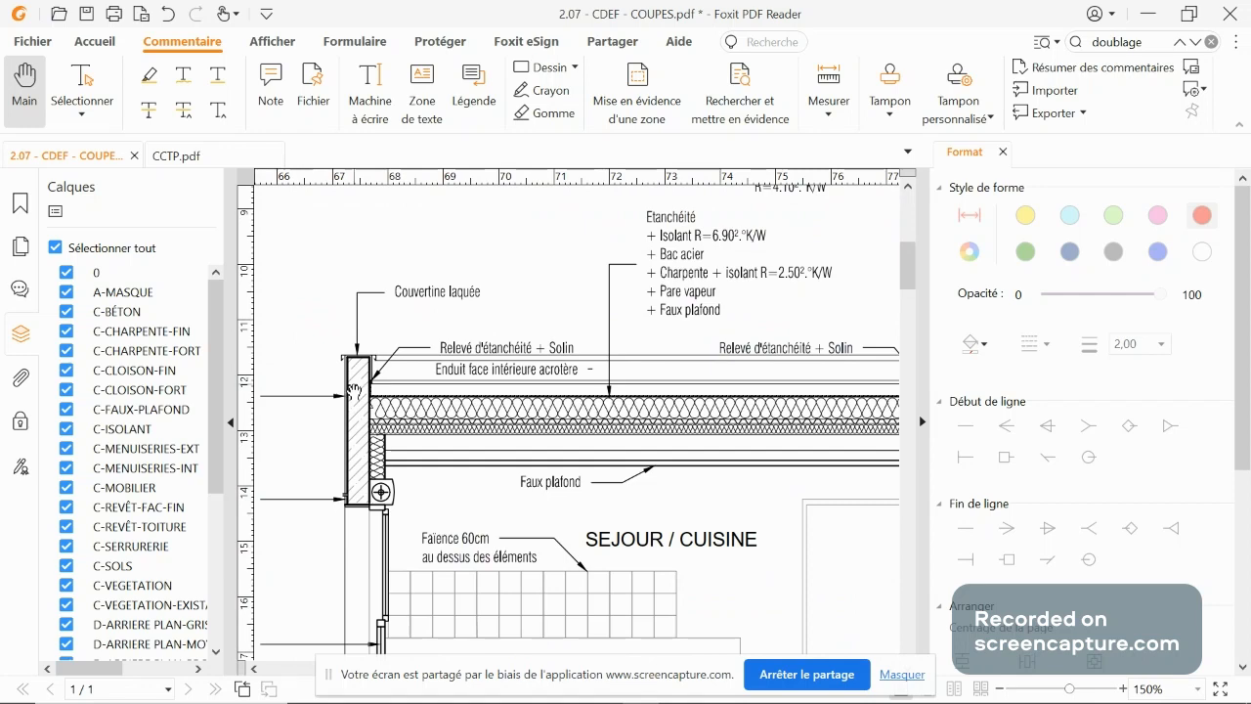
scroll(354, 393, "down", 1, "ctrl")
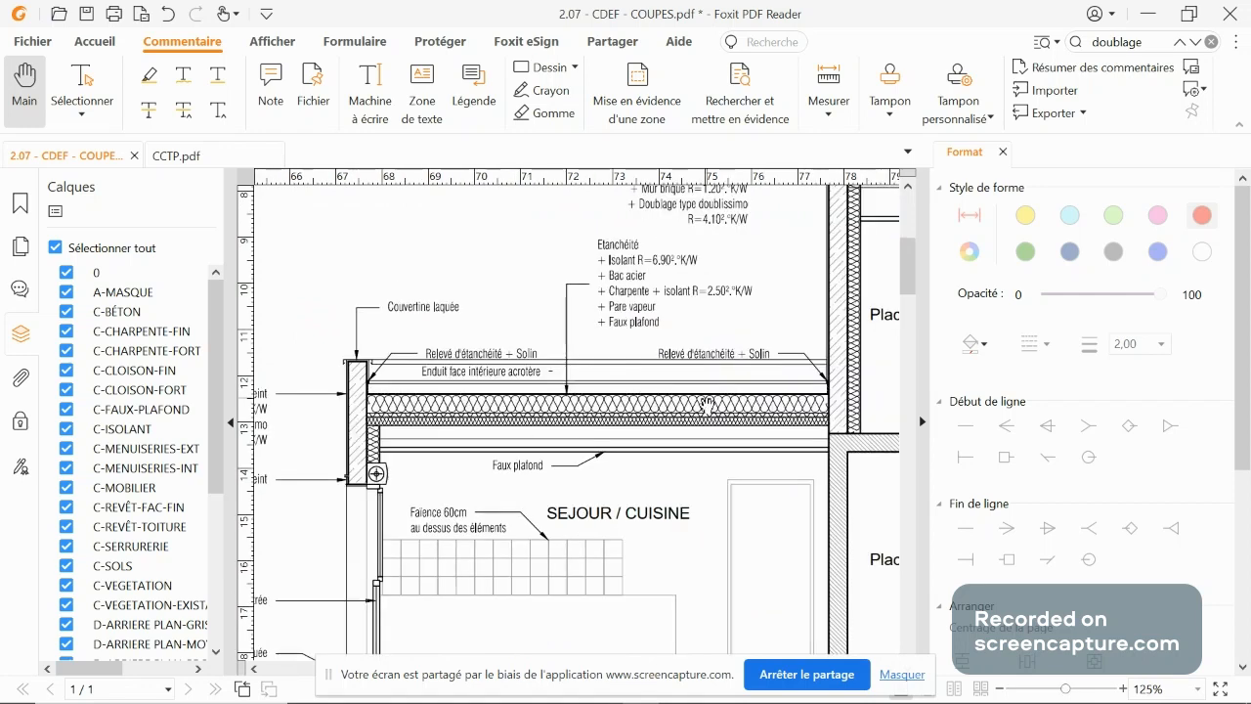
scroll(843, 386, "up", 4, "ctrl")
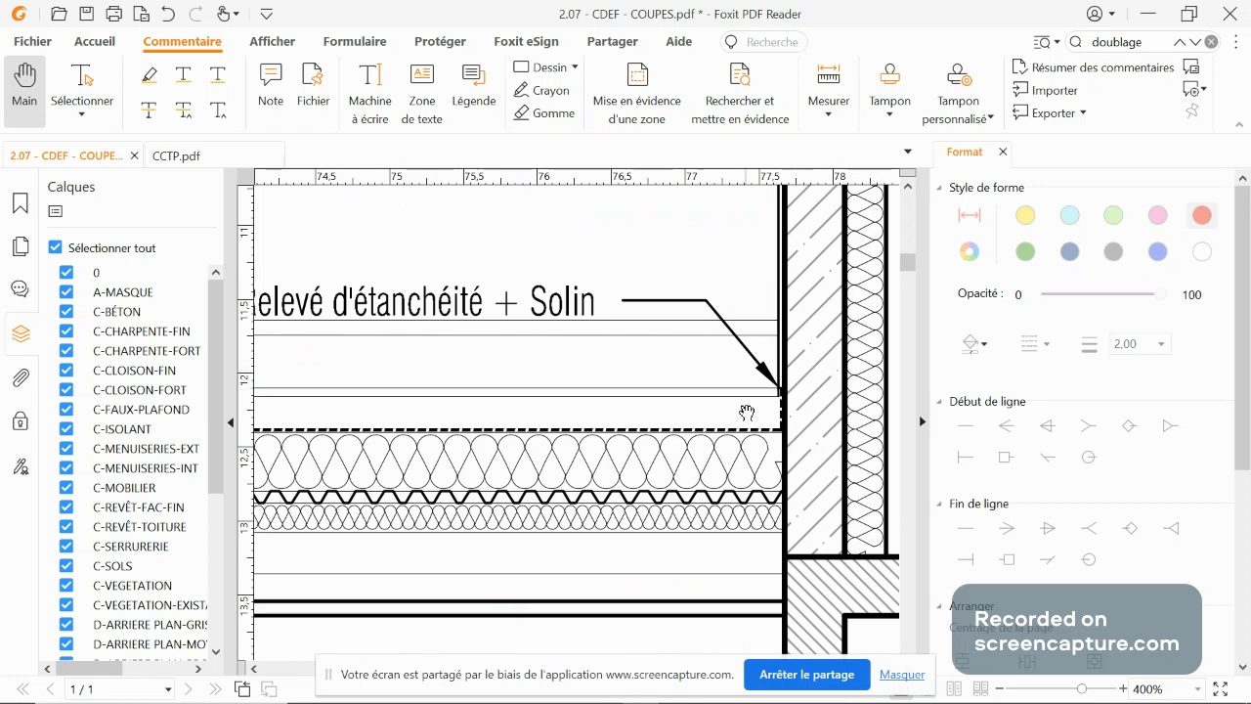
scroll(685, 460, "down", 3, "ctrl")
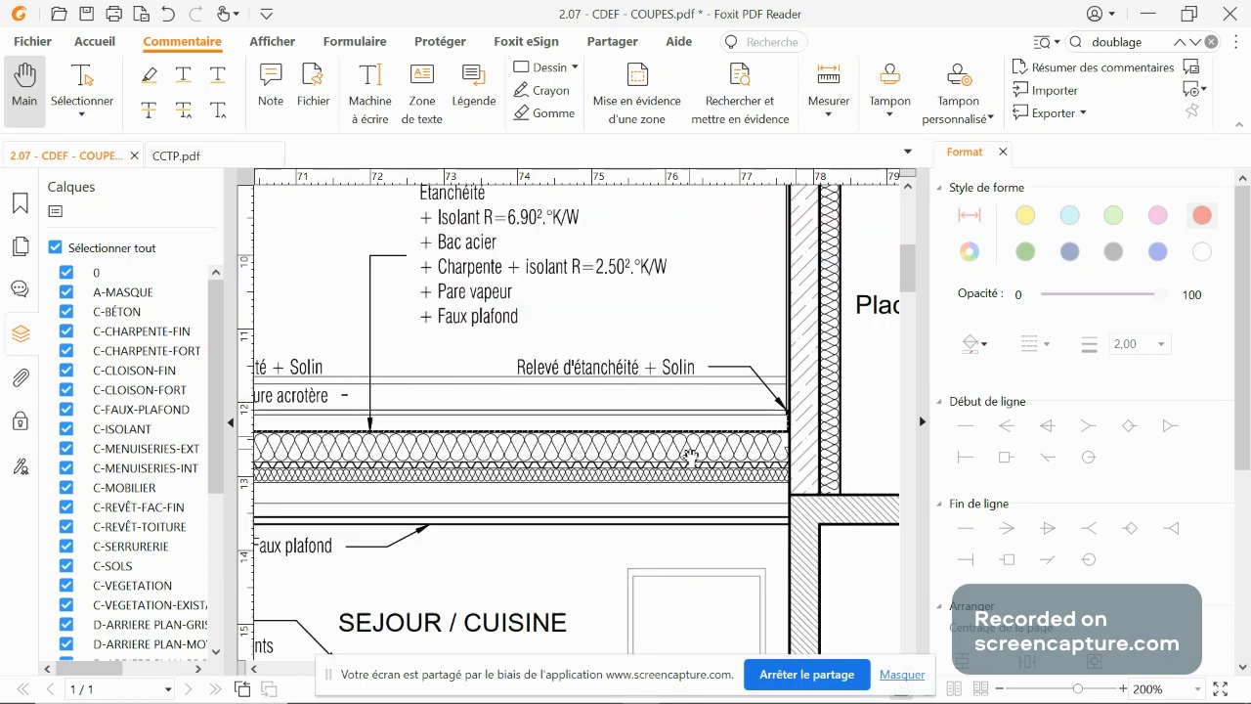
scroll(743, 476, "down", 2, "ctrl")
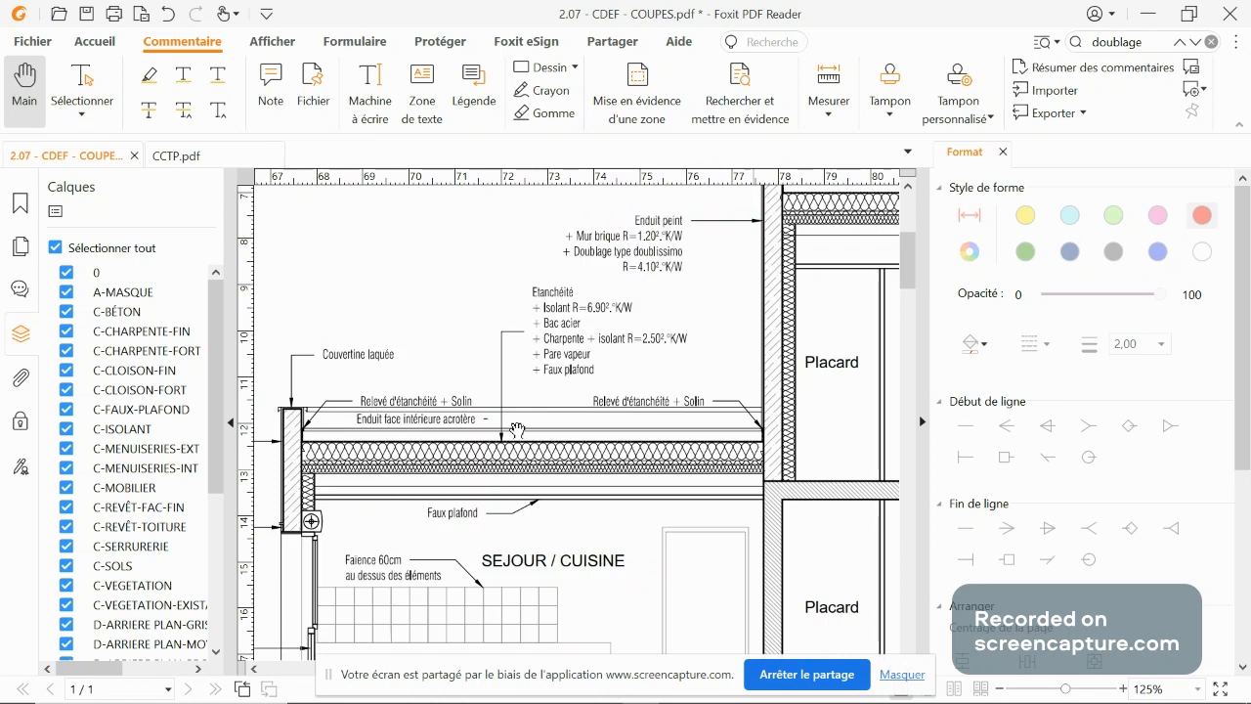
Switch to Revit and open the Niveau 3 floor plan.
key("alt+Tab")
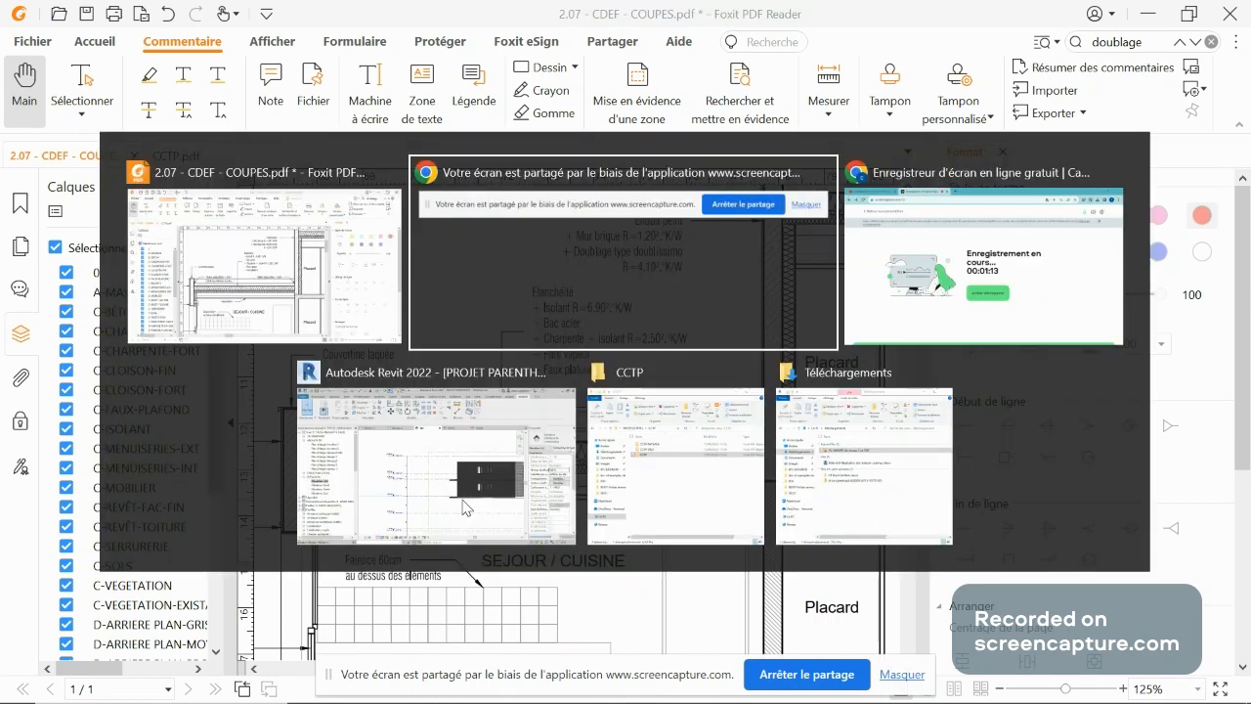
key("alt+Tab")
key("alt+Tab")
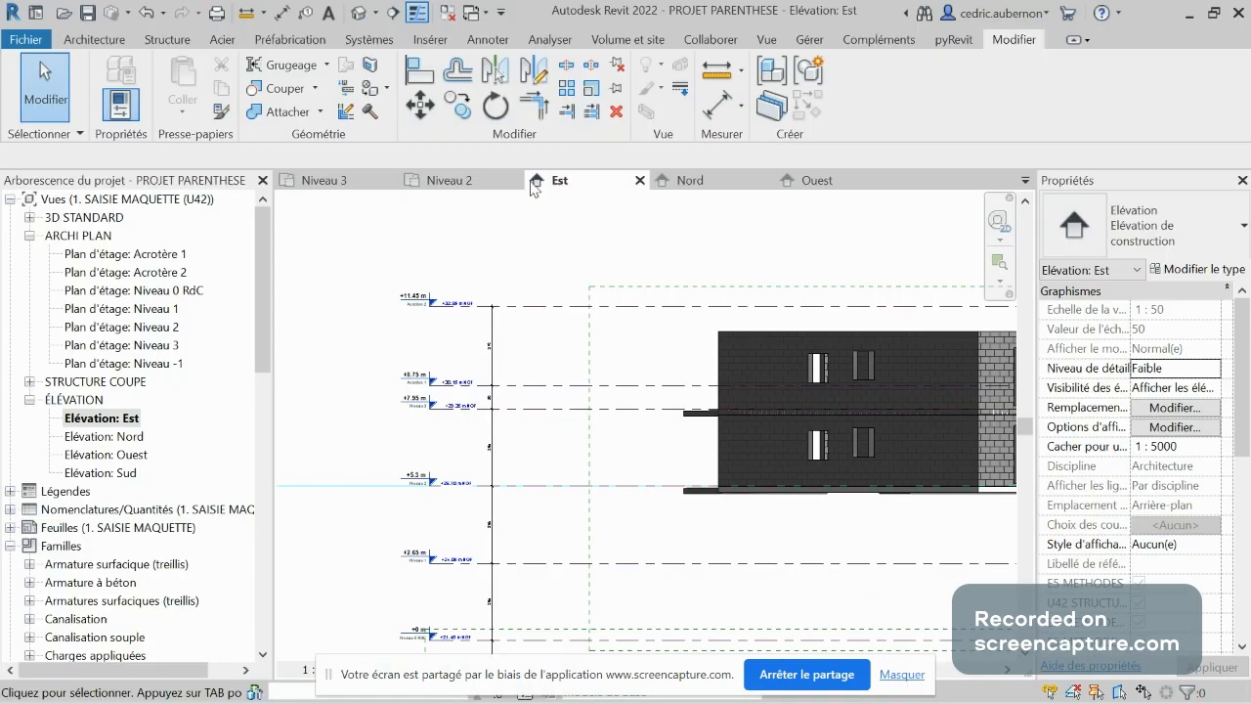
left_click(333, 182)
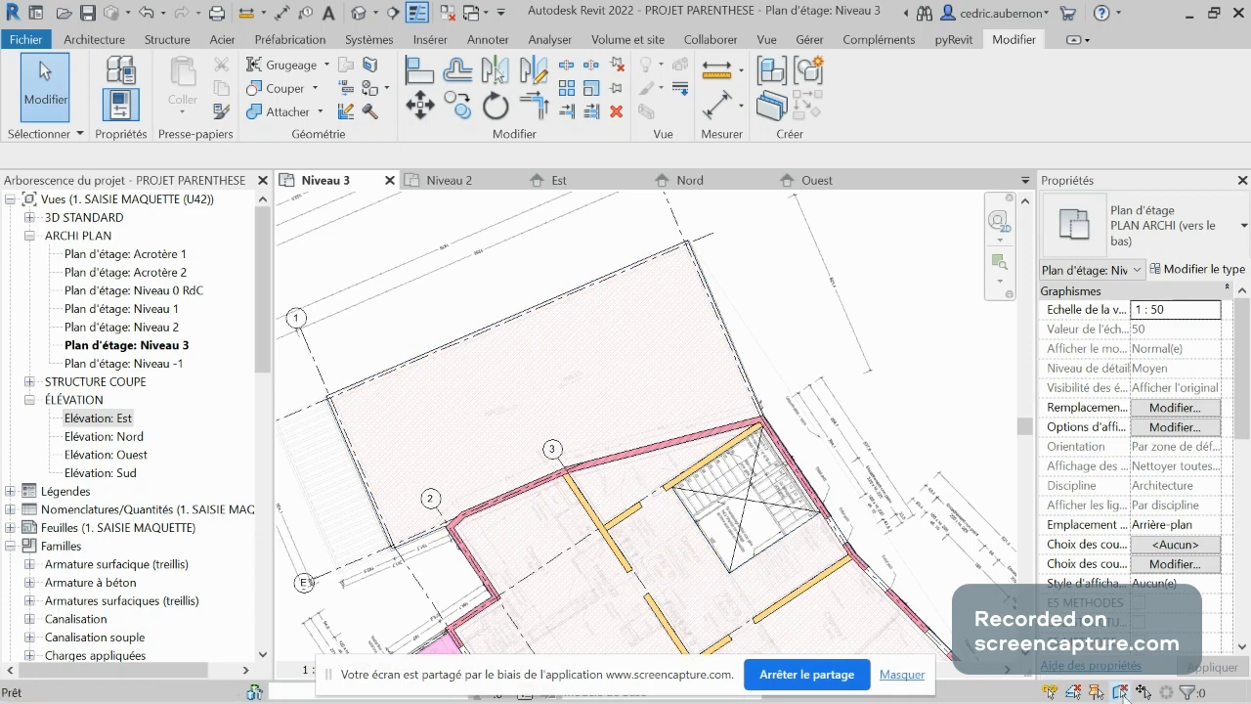
left_click(901, 674)
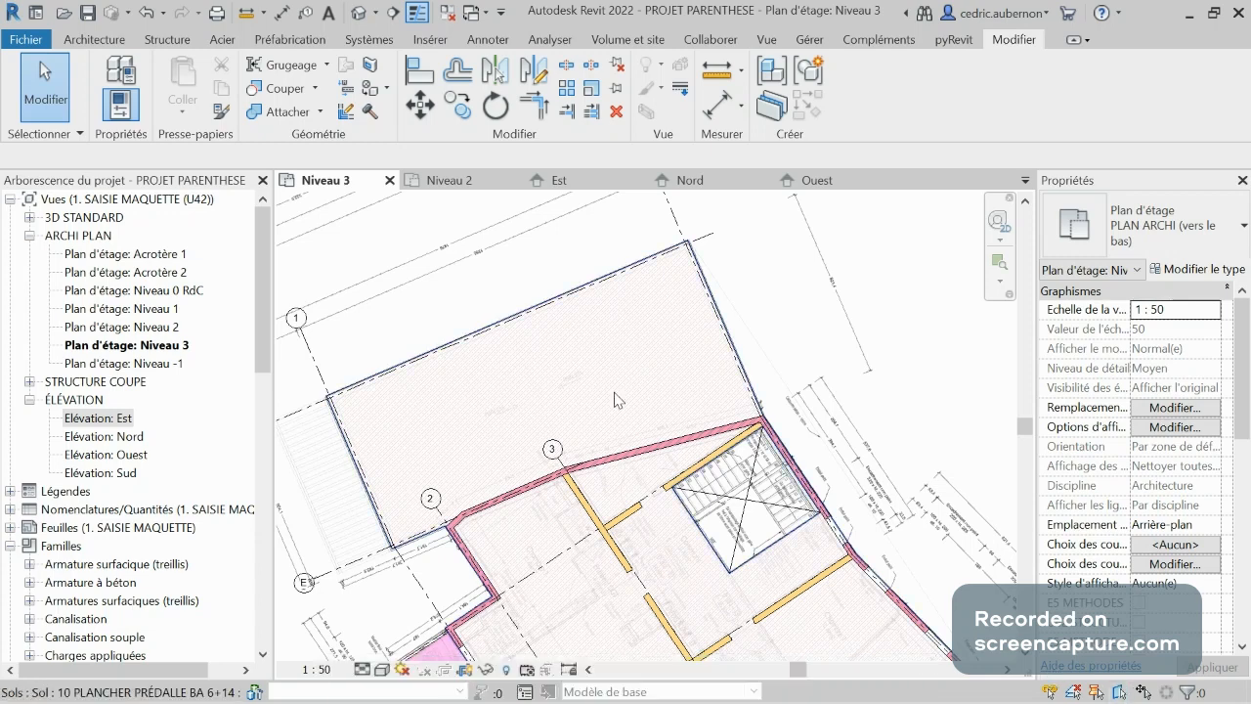
Edit the boundary of the 10 PLANCHER PRÉDALLE BA 6+14 floor, adding lines picked from the outer walls between the low roof and the apartments.
left_click(609, 394)
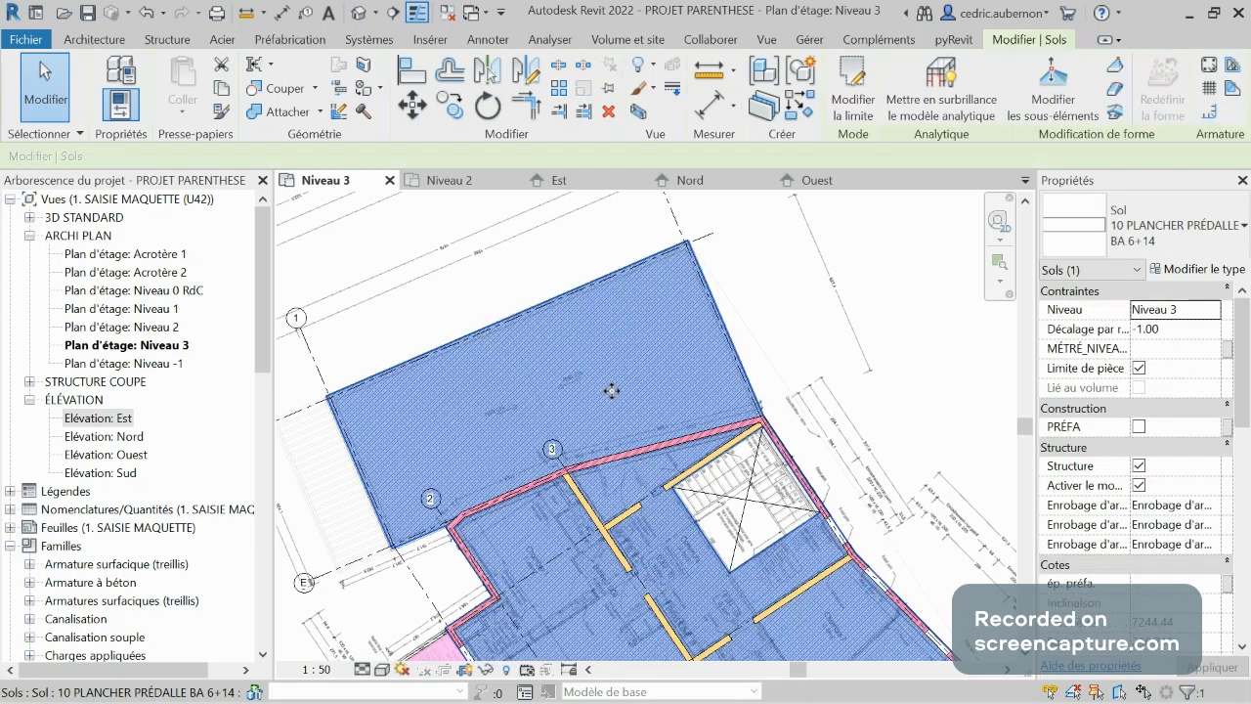
double_click(612, 391)
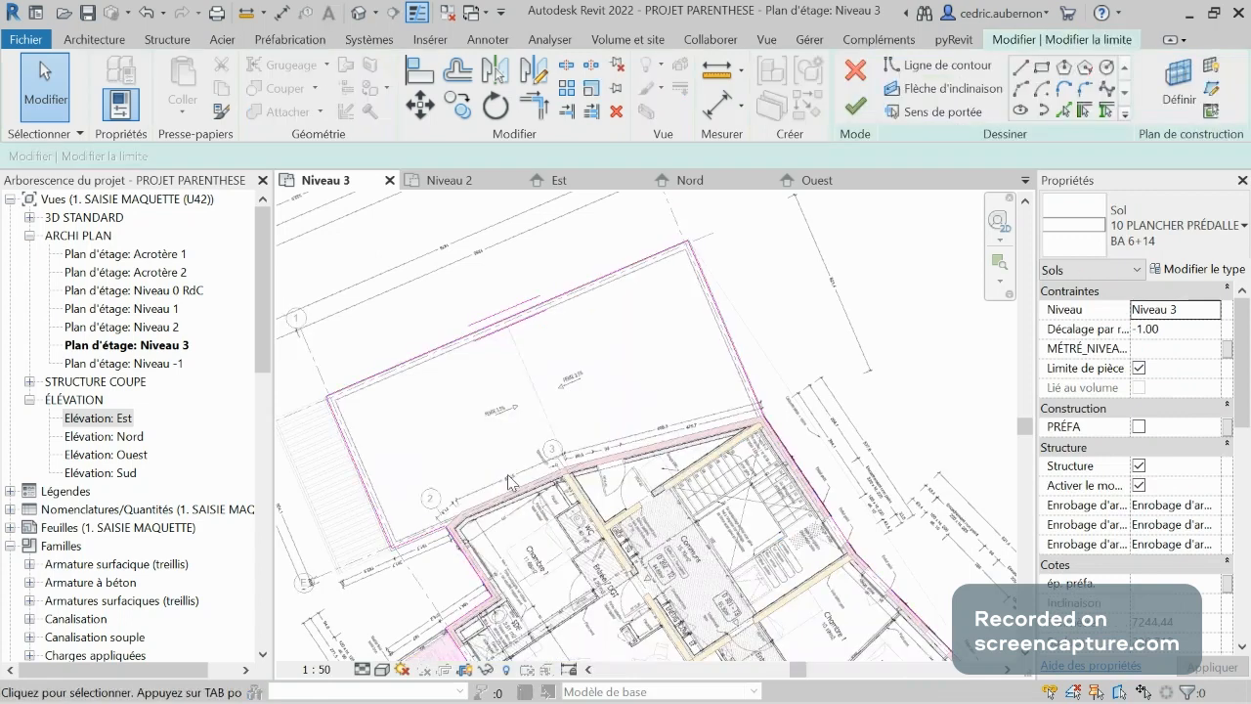
scroll(491, 564, "up", 2)
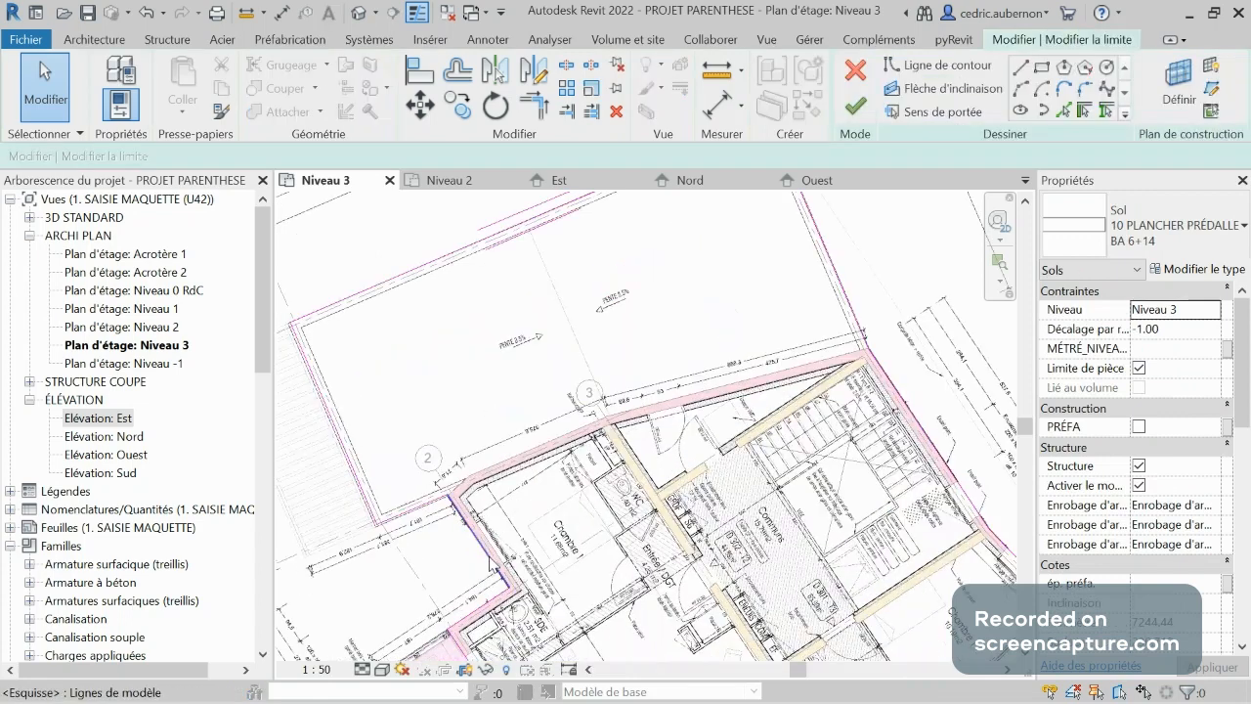
scroll(492, 563, "up", 1)
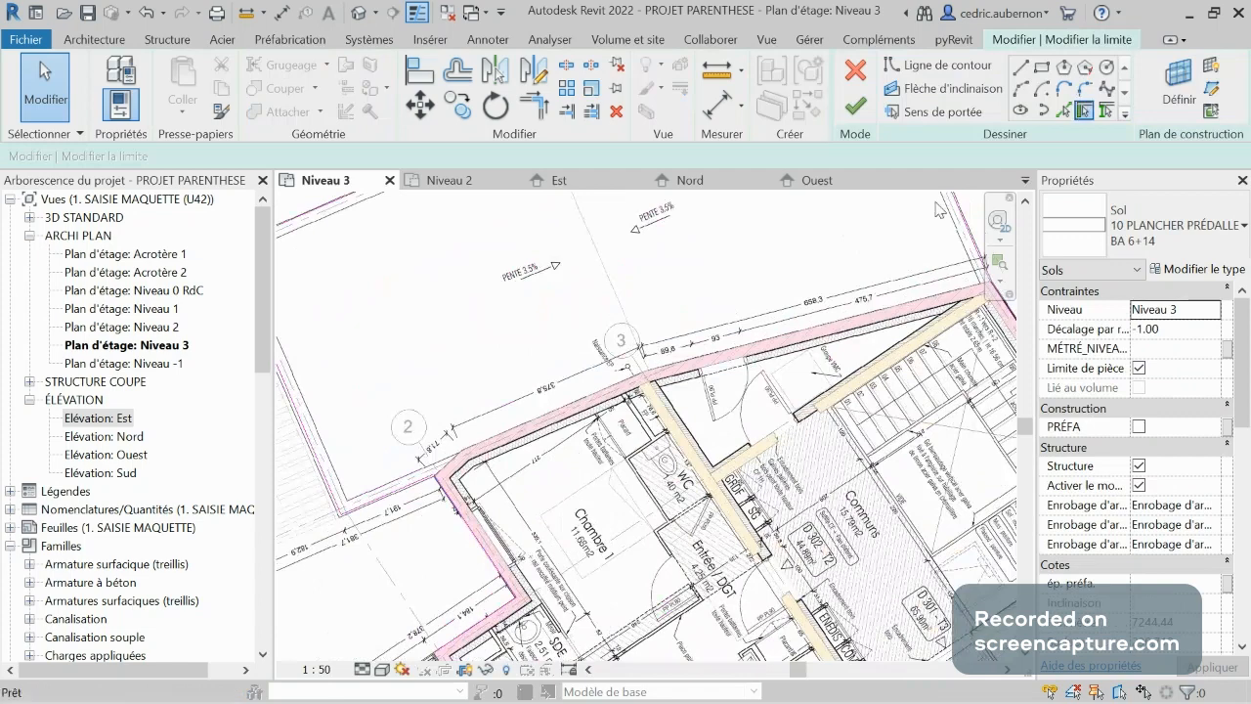
left_click(938, 65)
key("Tab")
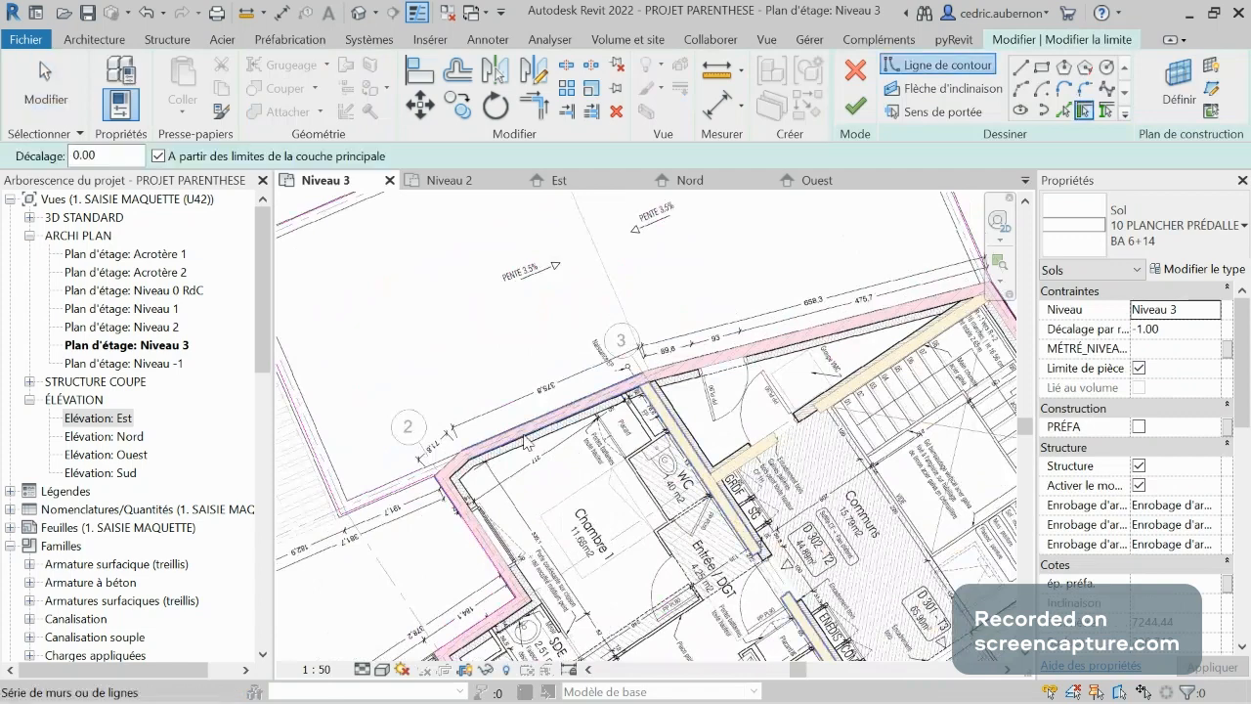
left_click(728, 358)
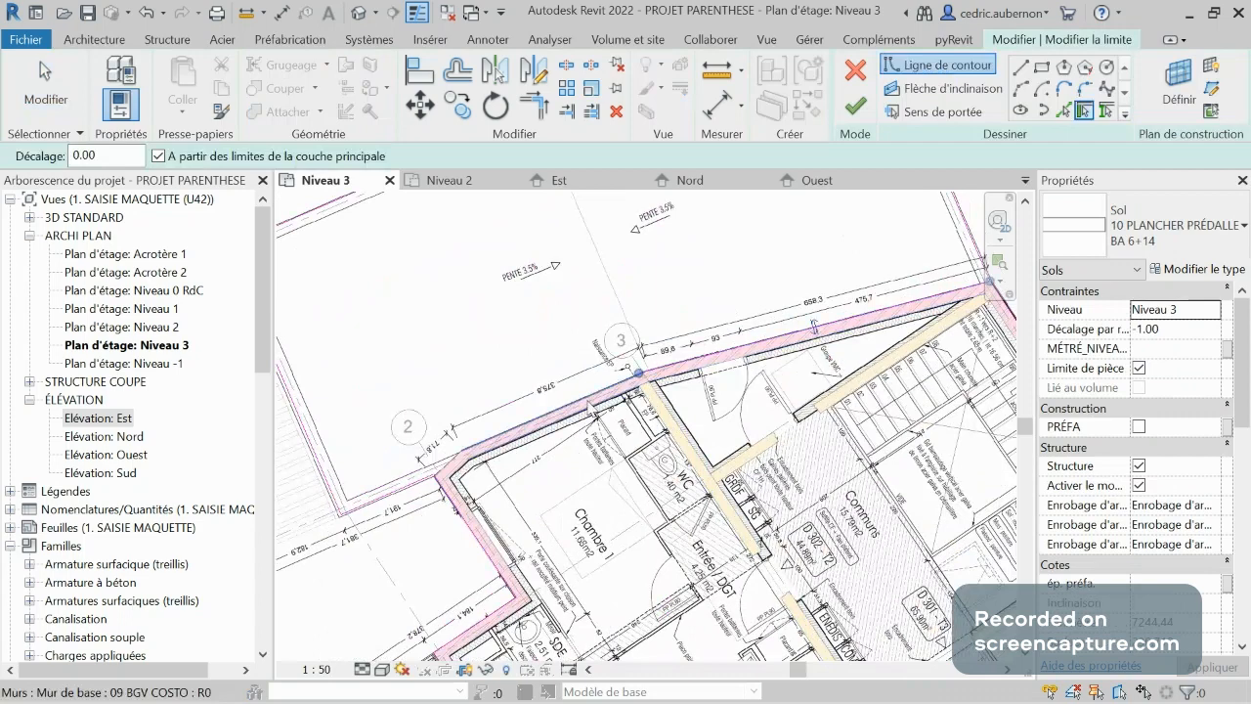
left_click(455, 459)
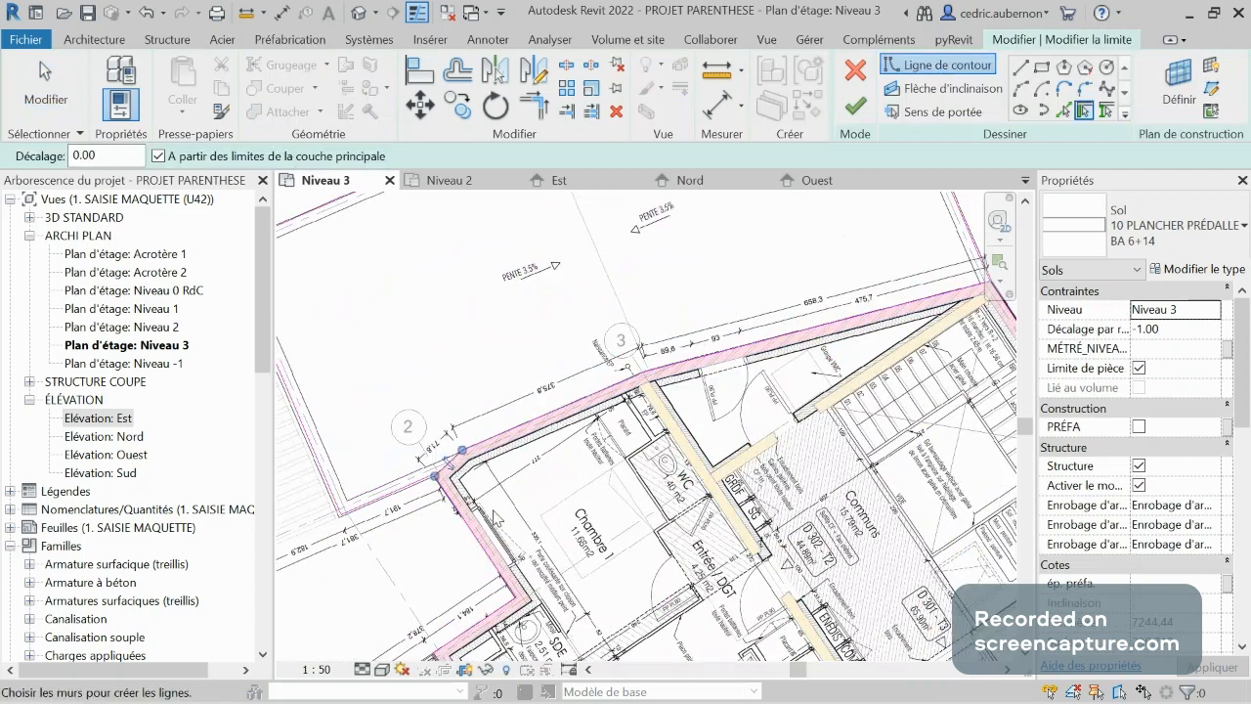
left_click(424, 474)
Delete the floor sketch's boundary lines around the low roof area north of the apartments.
scroll(425, 476, "down", 3)
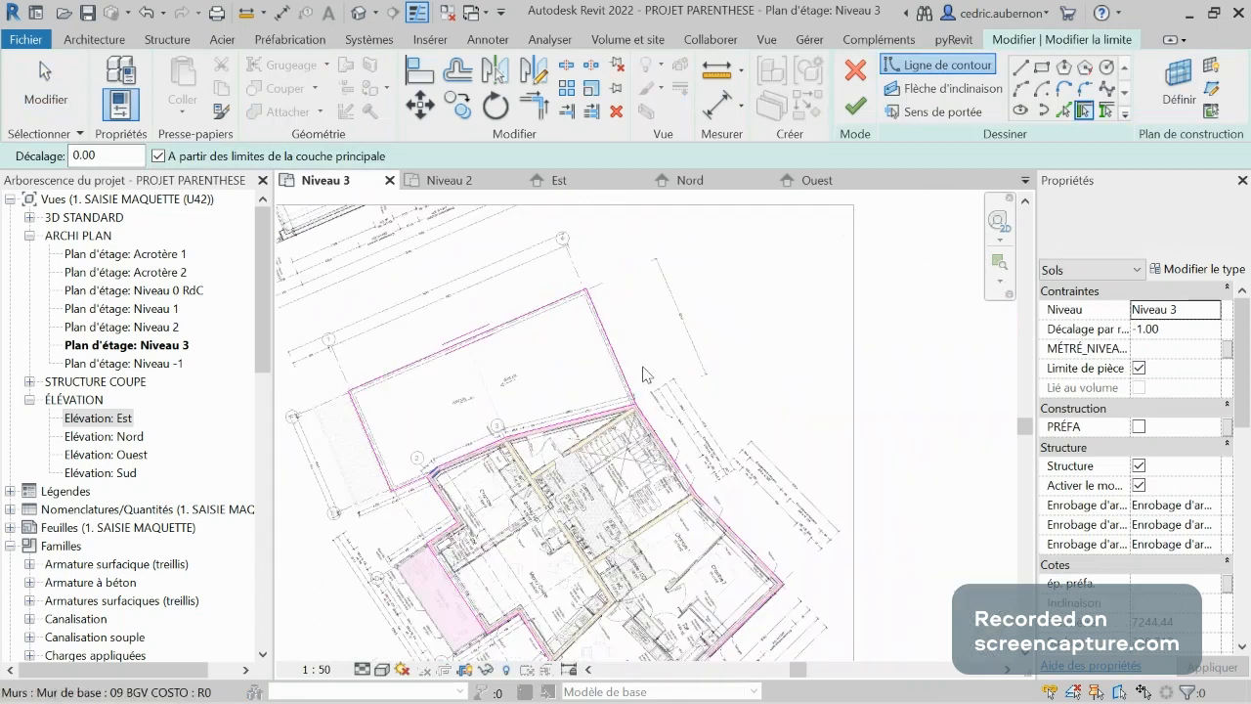
scroll(643, 374, "down", 1)
key("Escape")
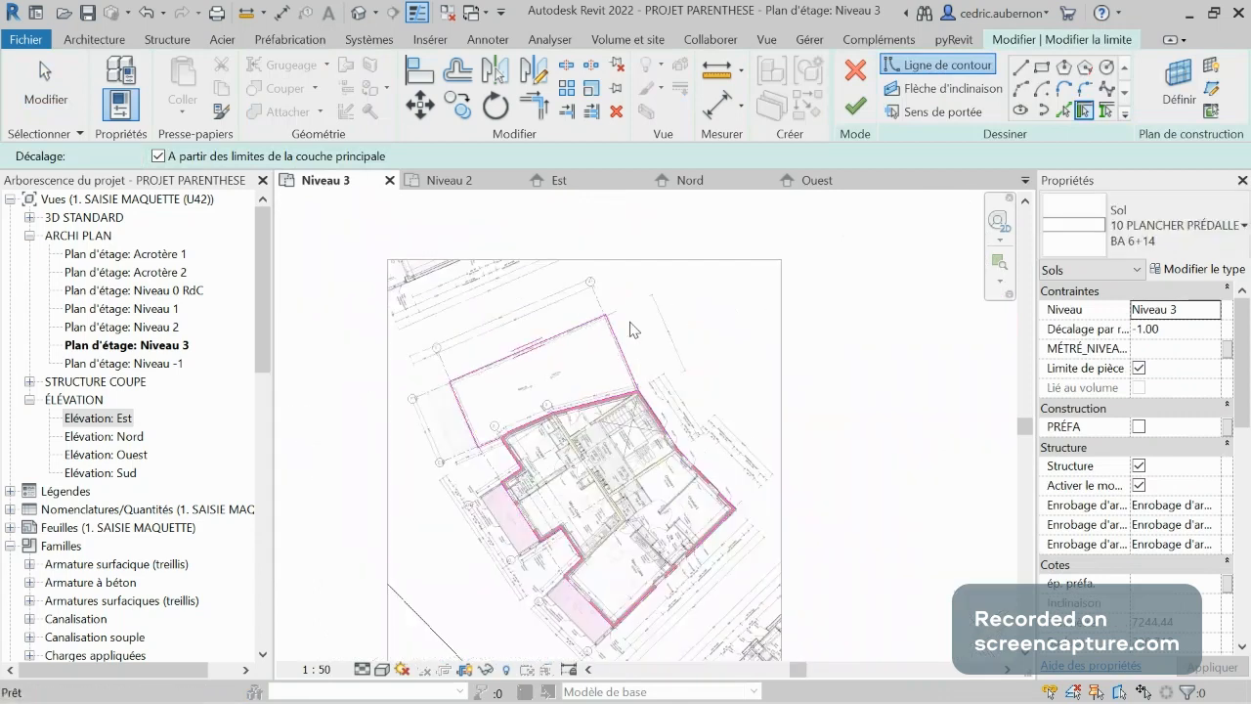
left_click_drag(631, 322, 512, 331)
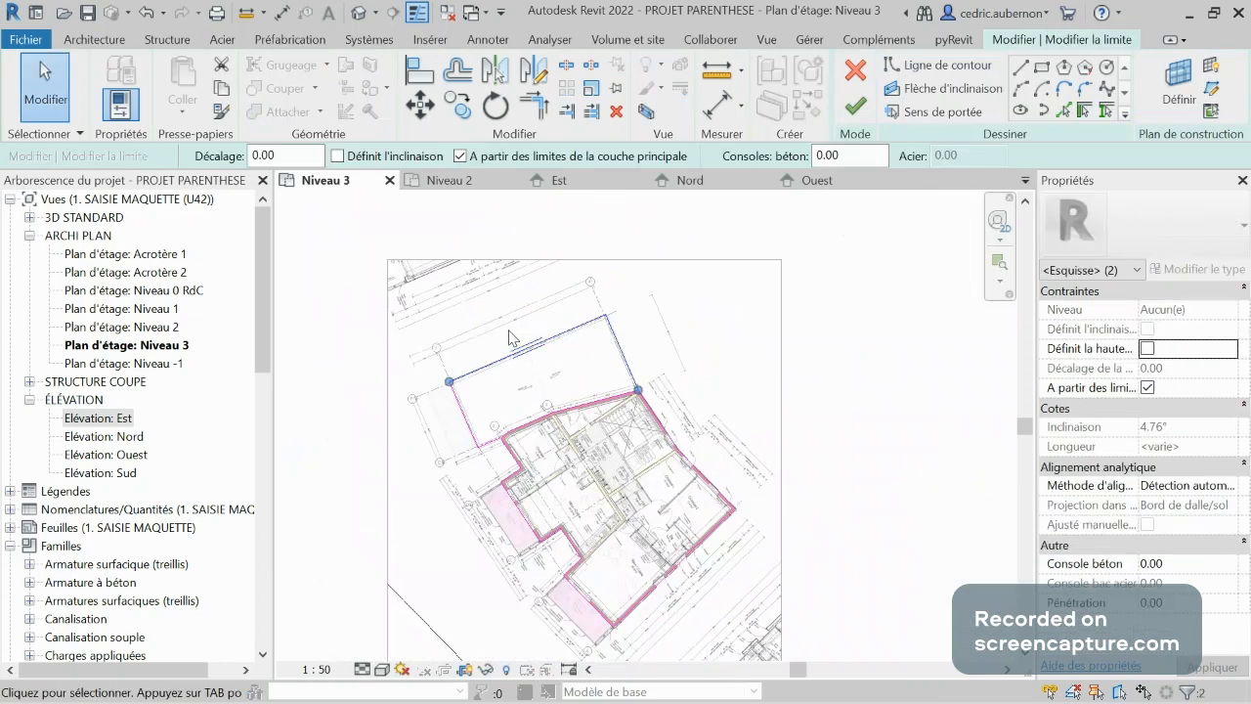
key("Delete")
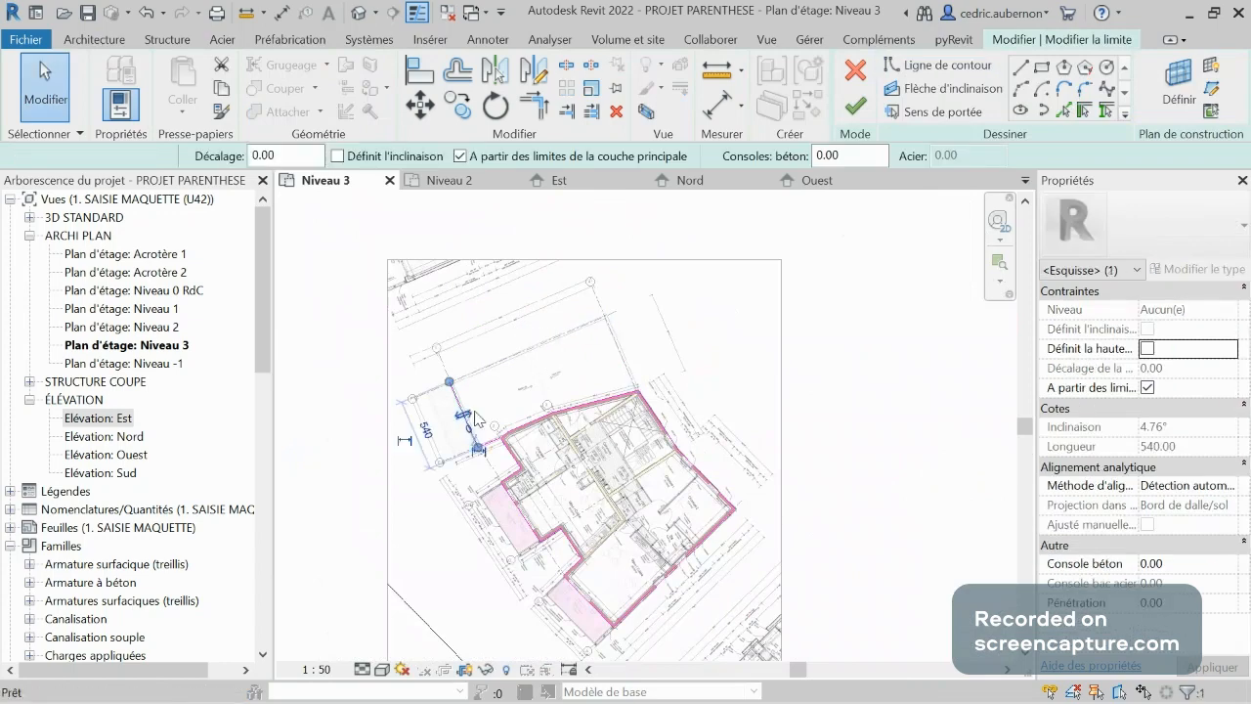
left_click(473, 418)
key("Delete")
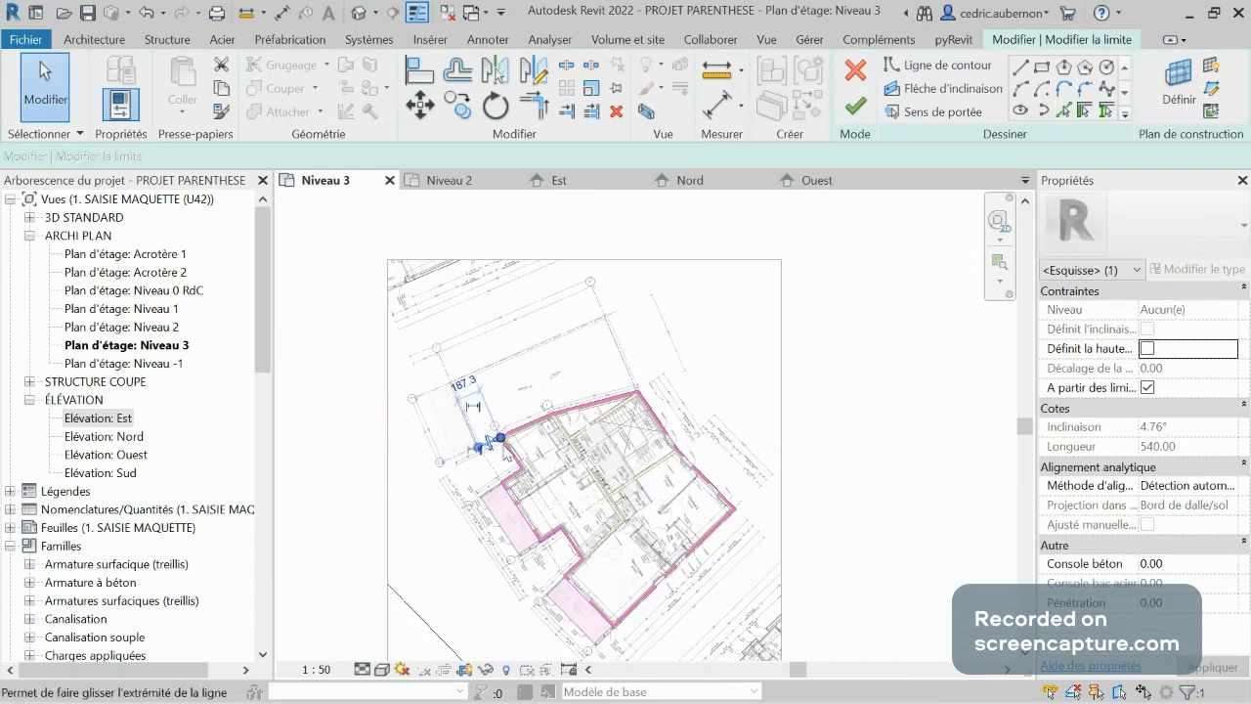
Trim the angled boundary line and the adjoining wall-side line to a corner beside grid bubble 2.
scroll(485, 449, "up", 1)
scroll(504, 451, "up", 4)
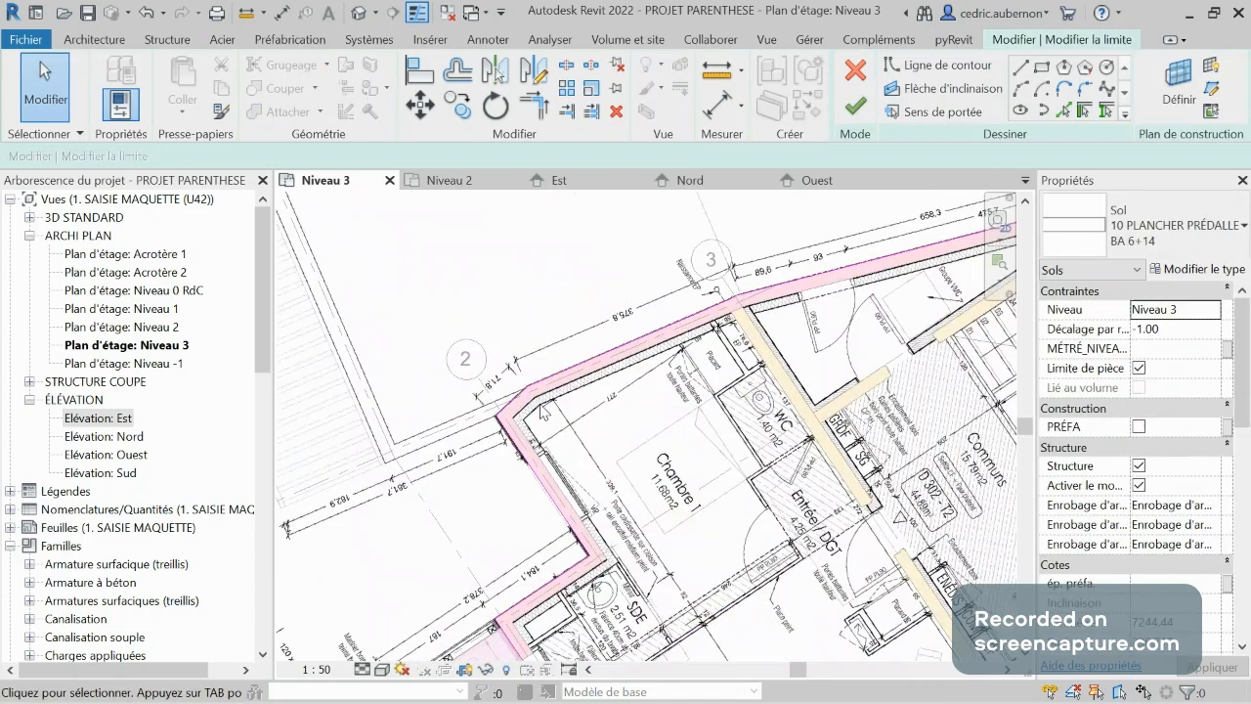
scroll(542, 409, "up", 3)
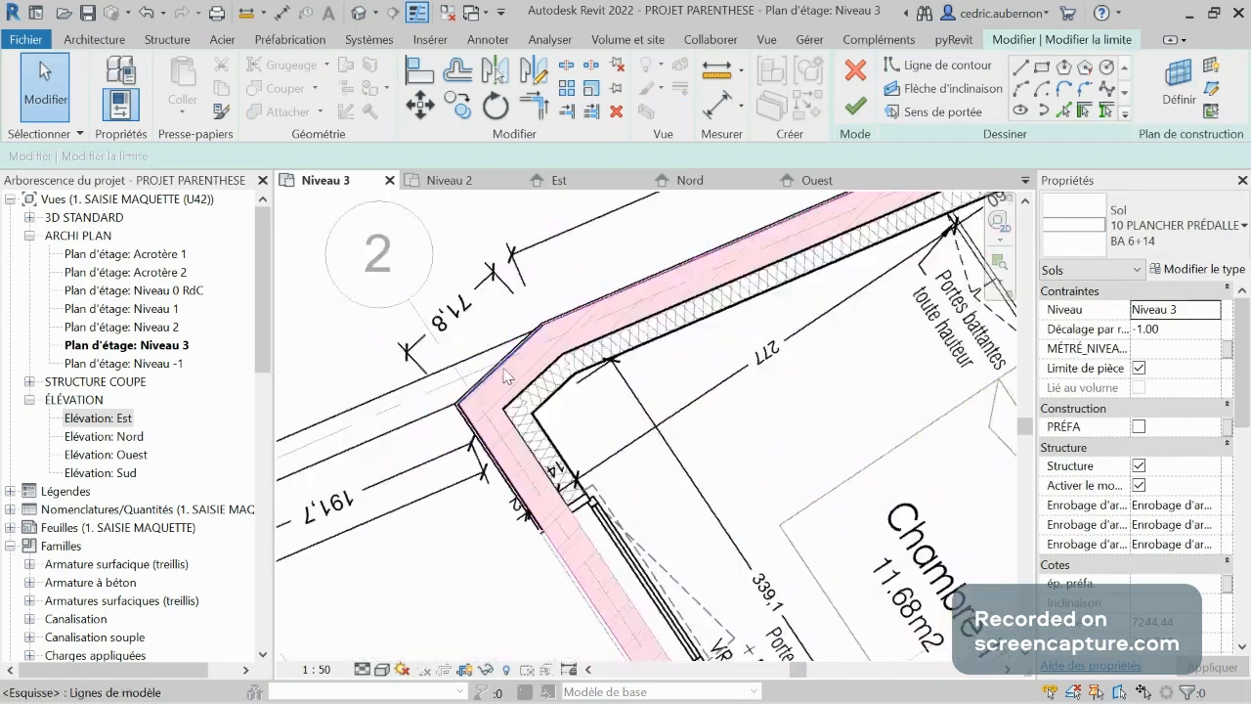
left_click(536, 107)
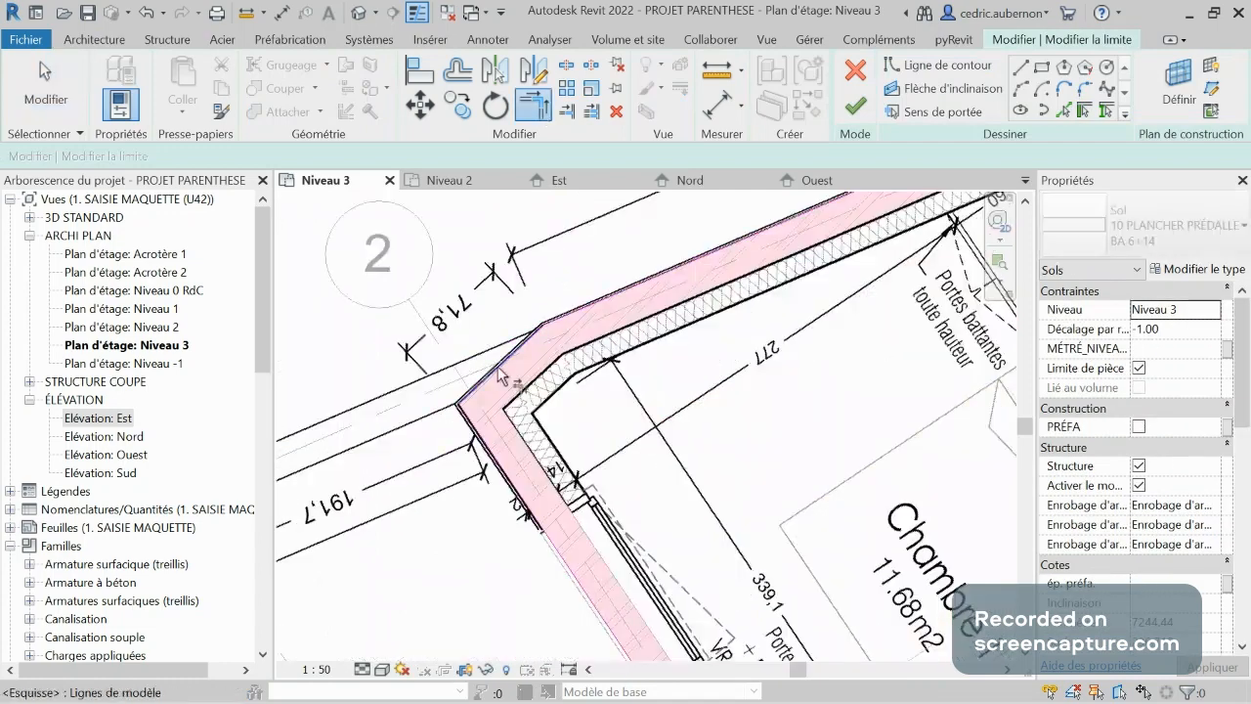
left_click(498, 370)
left_click(483, 432)
scroll(412, 418, "down", 1)
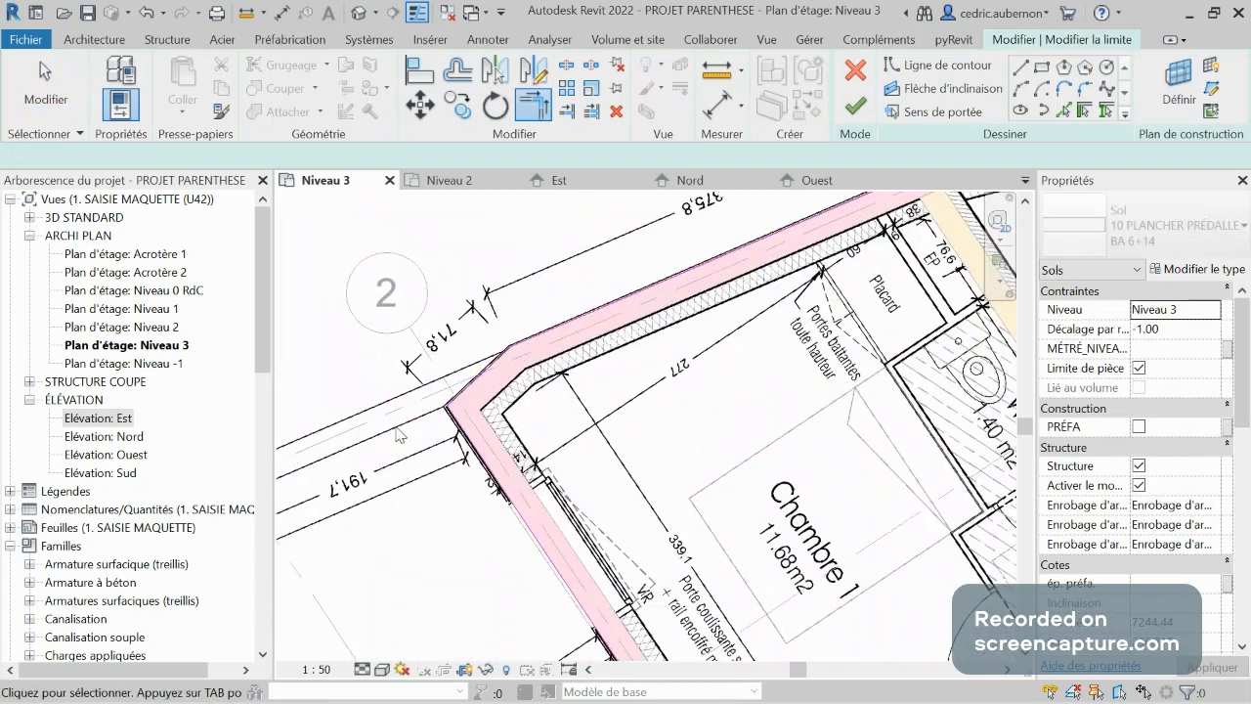
Try to finish the floor boundary edit and return to the sketch.
scroll(399, 435, "down", 3)
middle_click_drag(787, 321, 638, 368)
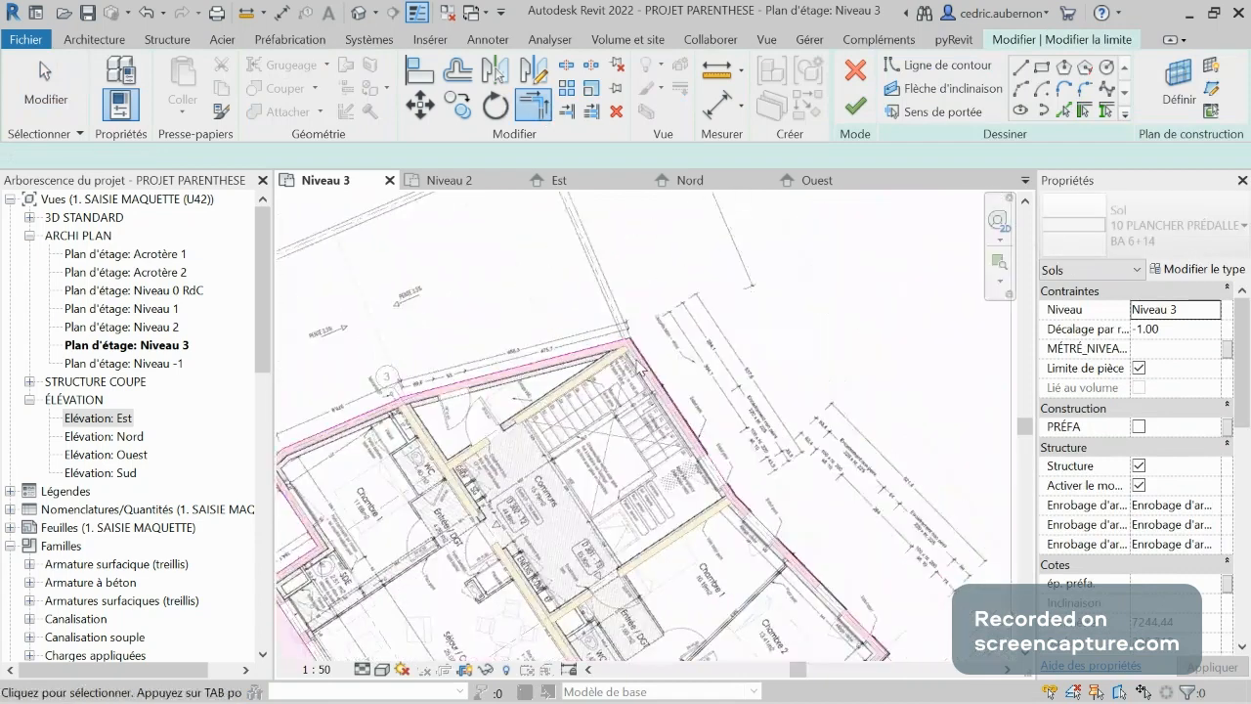
scroll(641, 369, "up", 3)
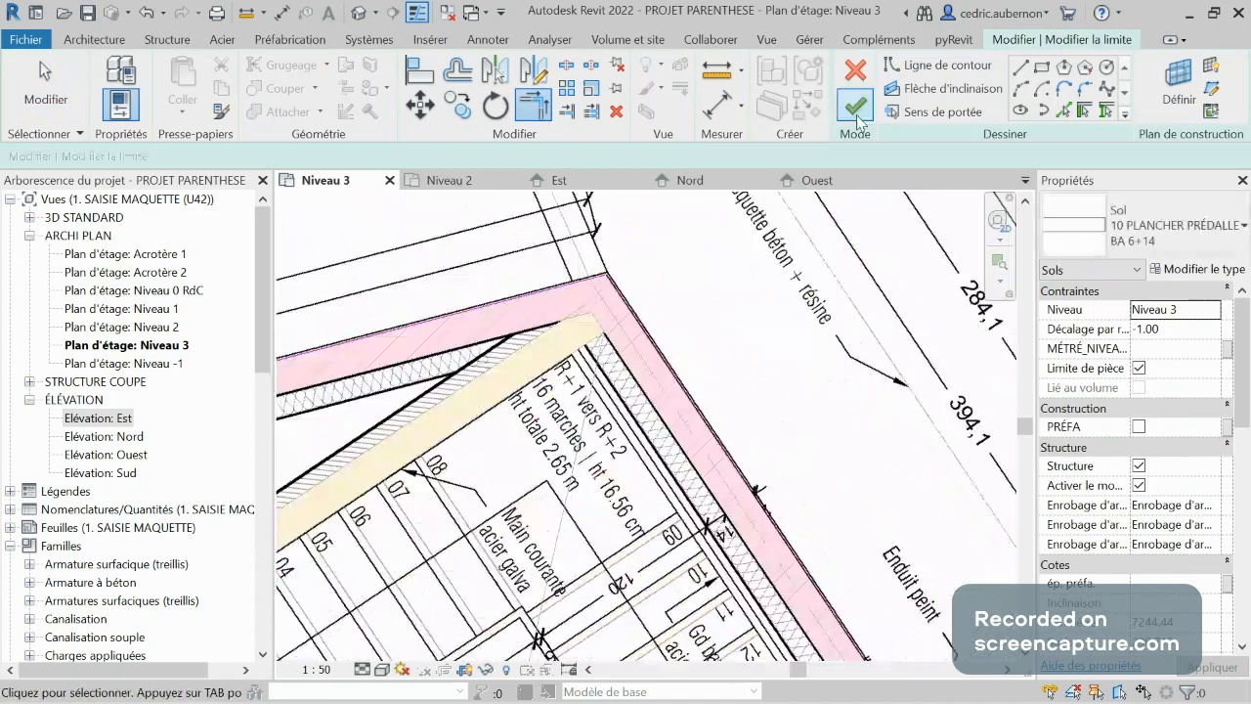
left_click(856, 107)
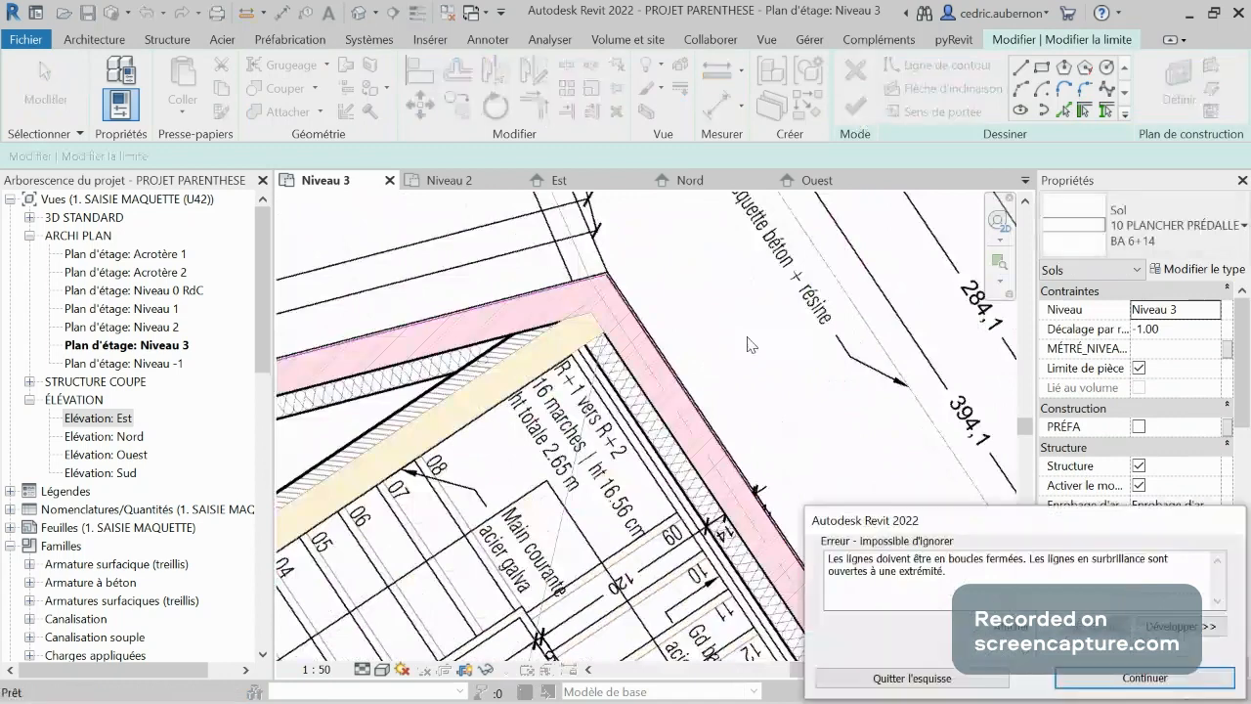
left_click(1109, 688)
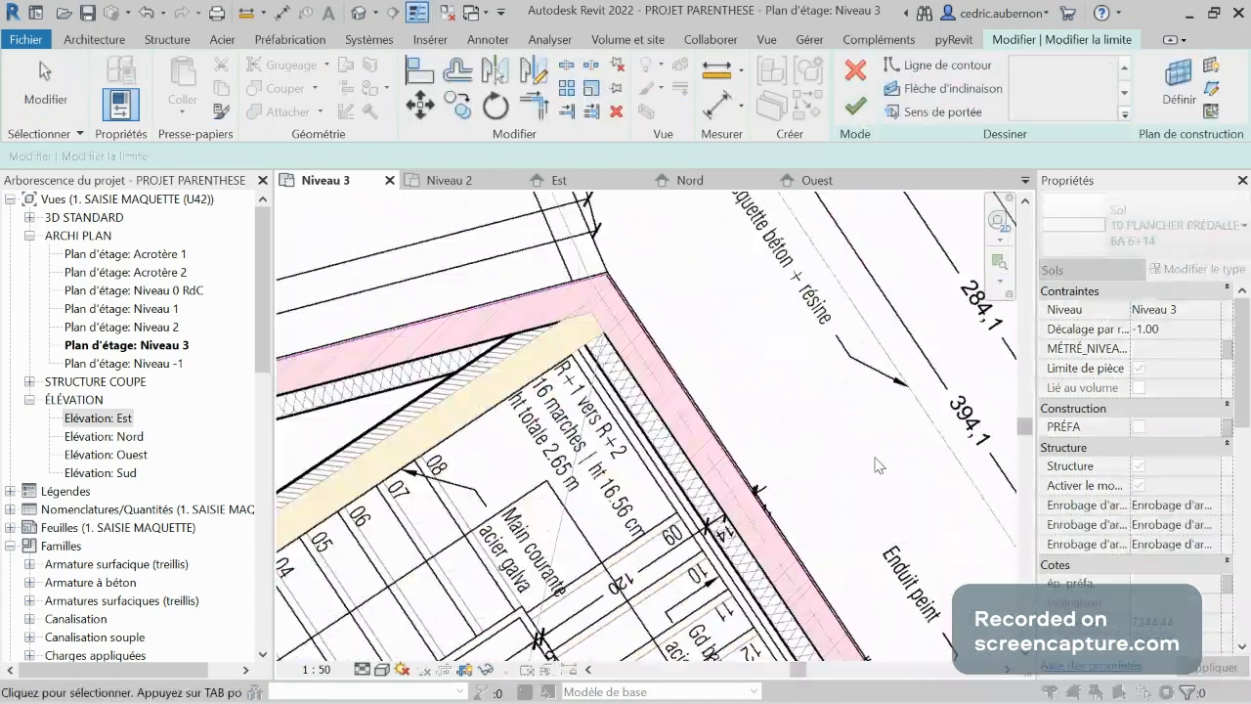
Trim the floor's boundary lines to corners at the stairwell's outer wall corner and beside grid bubble 3.
scroll(876, 465, "down", 3)
scroll(785, 381, "down", 2)
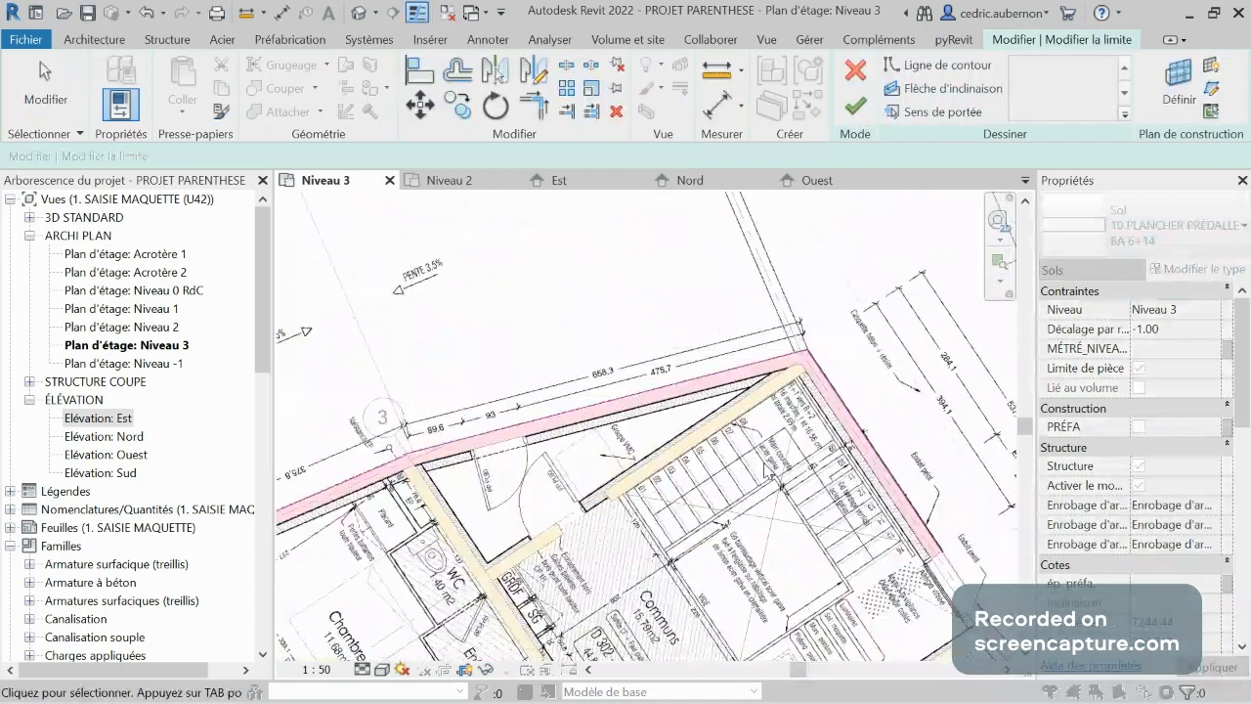
scroll(765, 468, "up", 2)
left_click(843, 317)
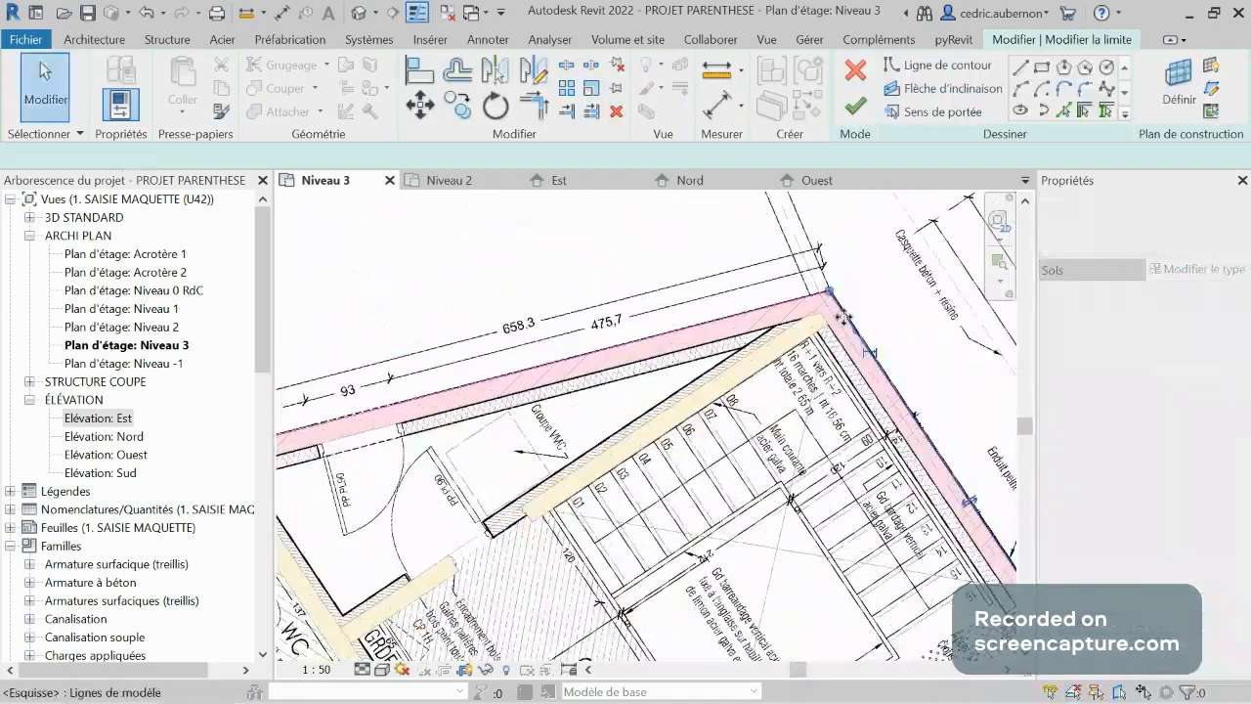
left_click(855, 325)
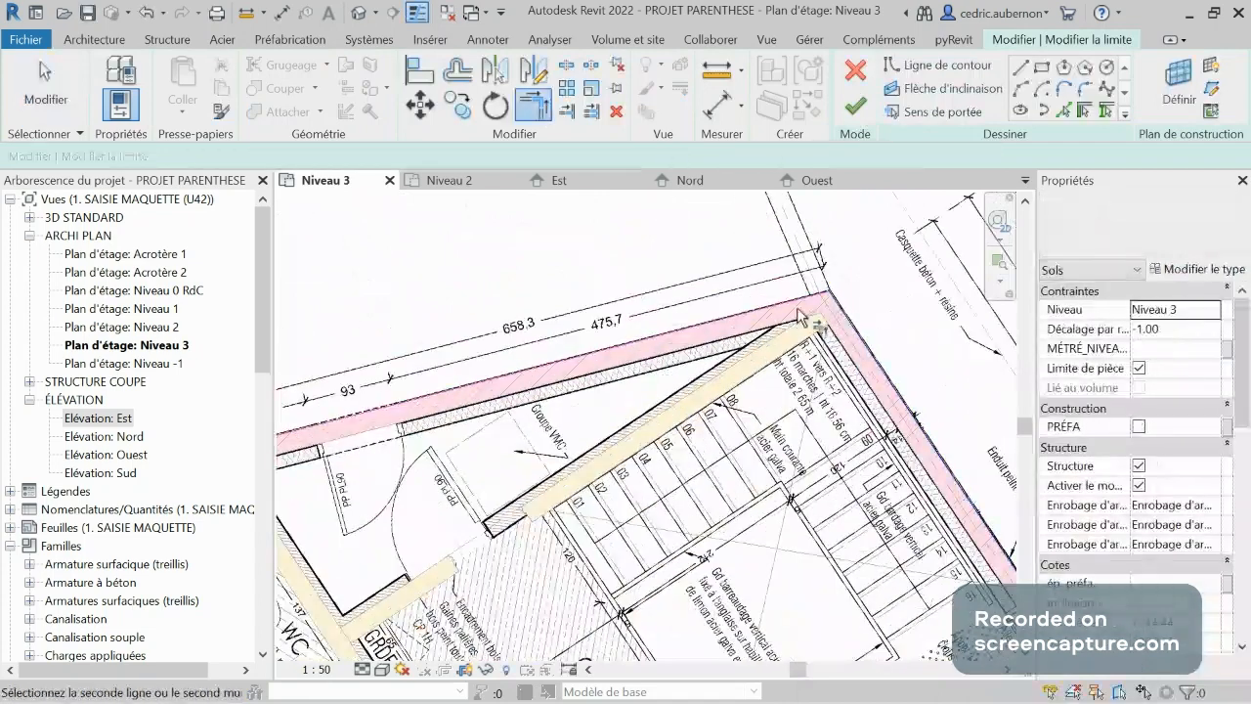
scroll(842, 320, "down", 1)
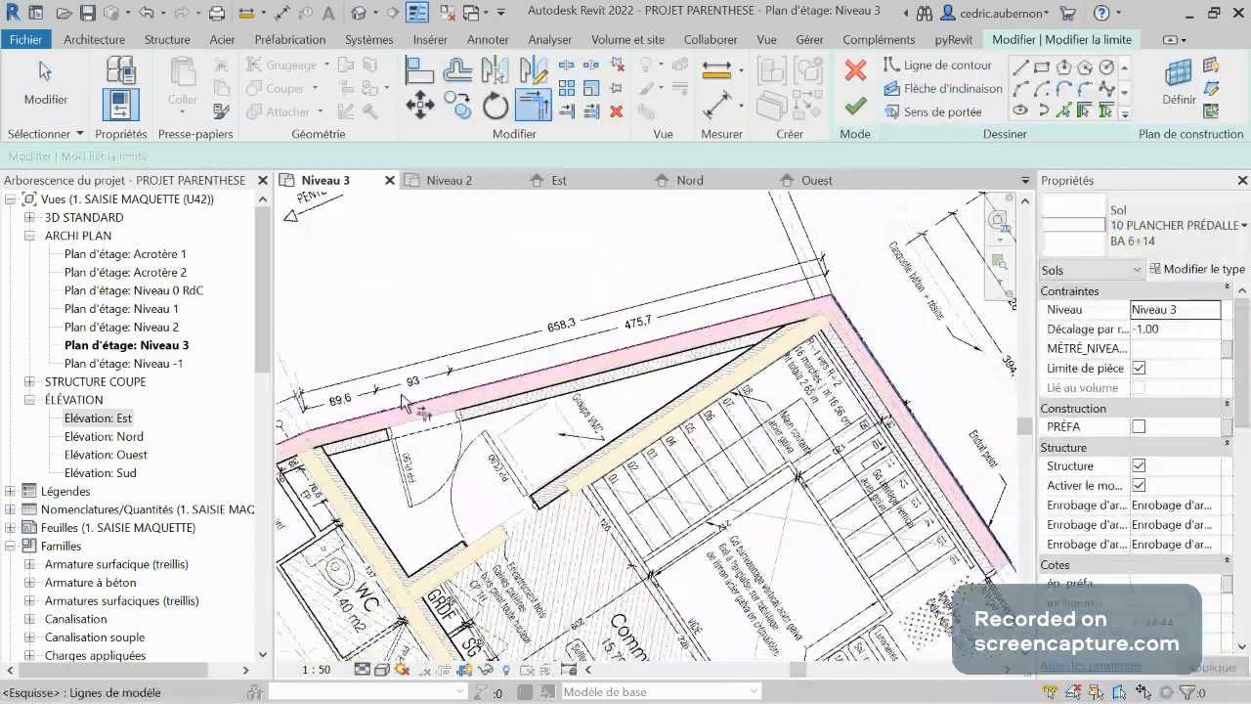
scroll(542, 430, "down", 3)
scroll(539, 394, "down", 1)
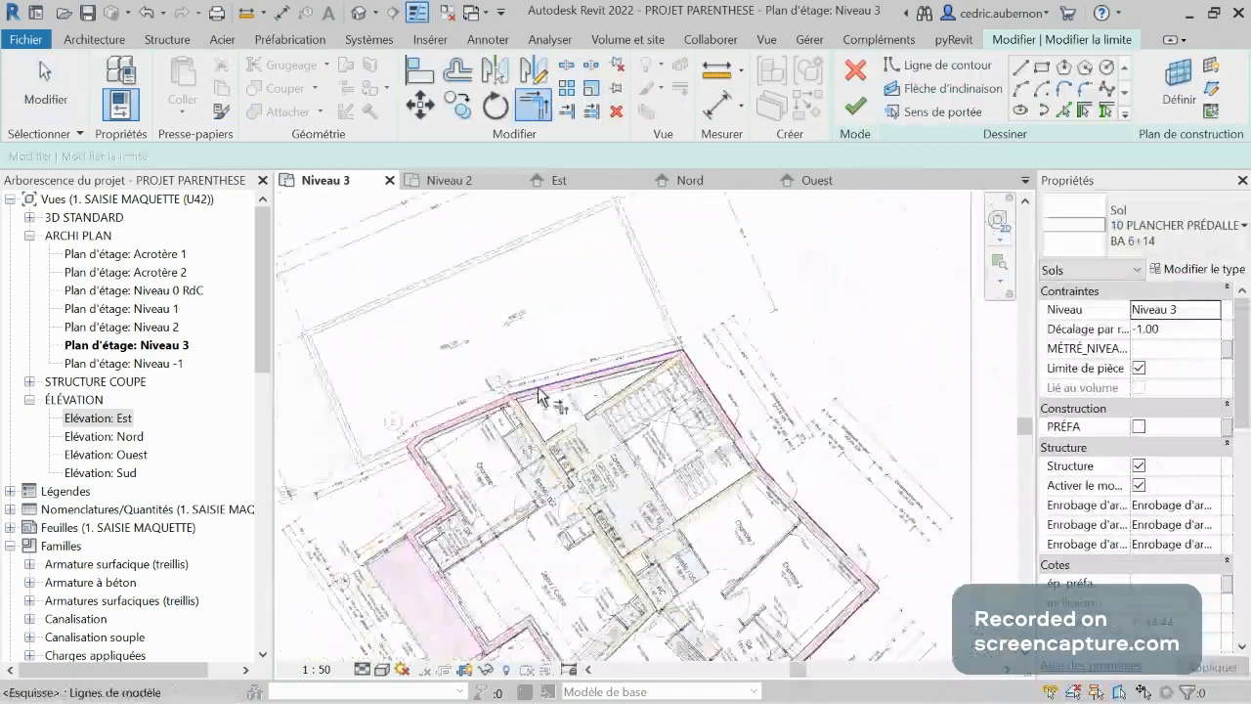
left_click(488, 406)
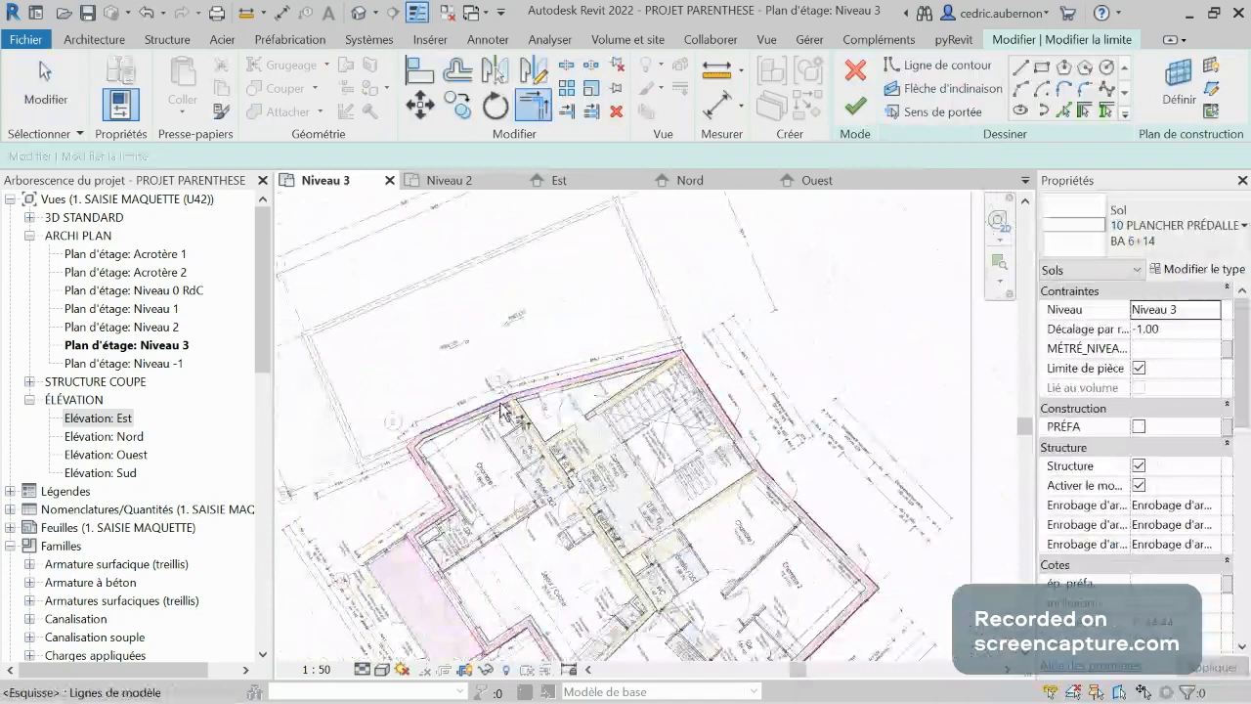
scroll(503, 411, "up", 3)
scroll(516, 410, "up", 2)
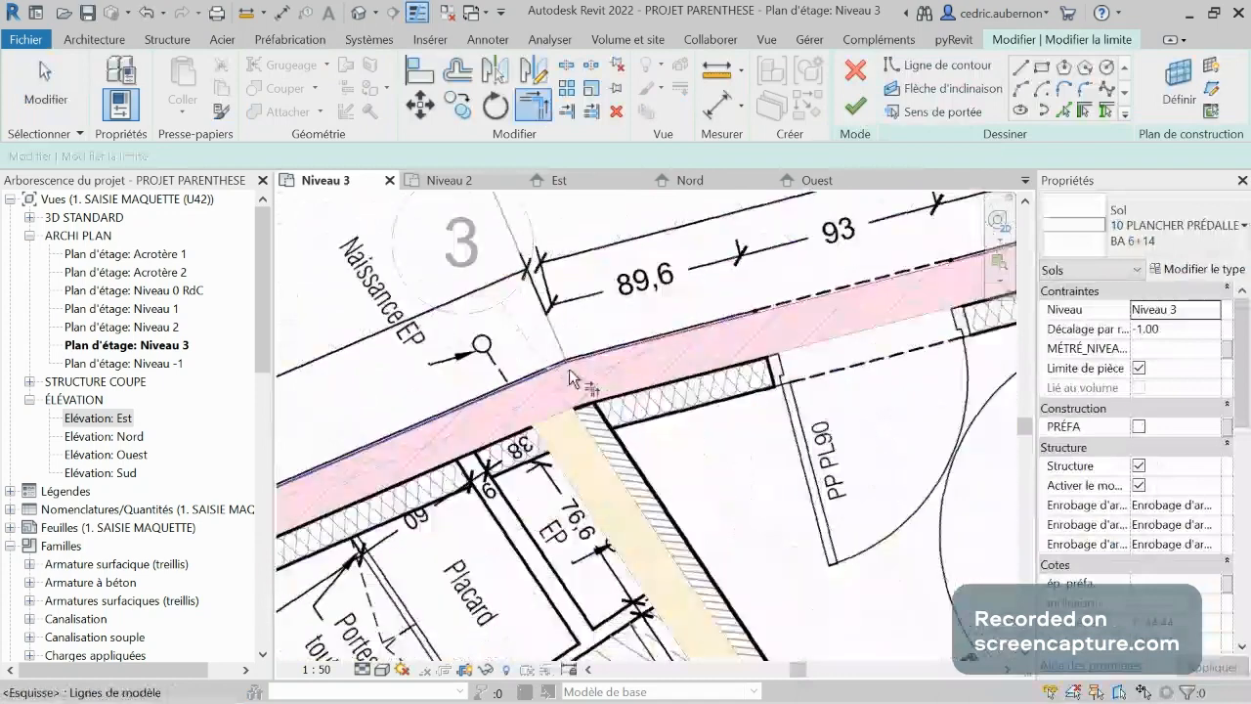
scroll(661, 384, "down", 1)
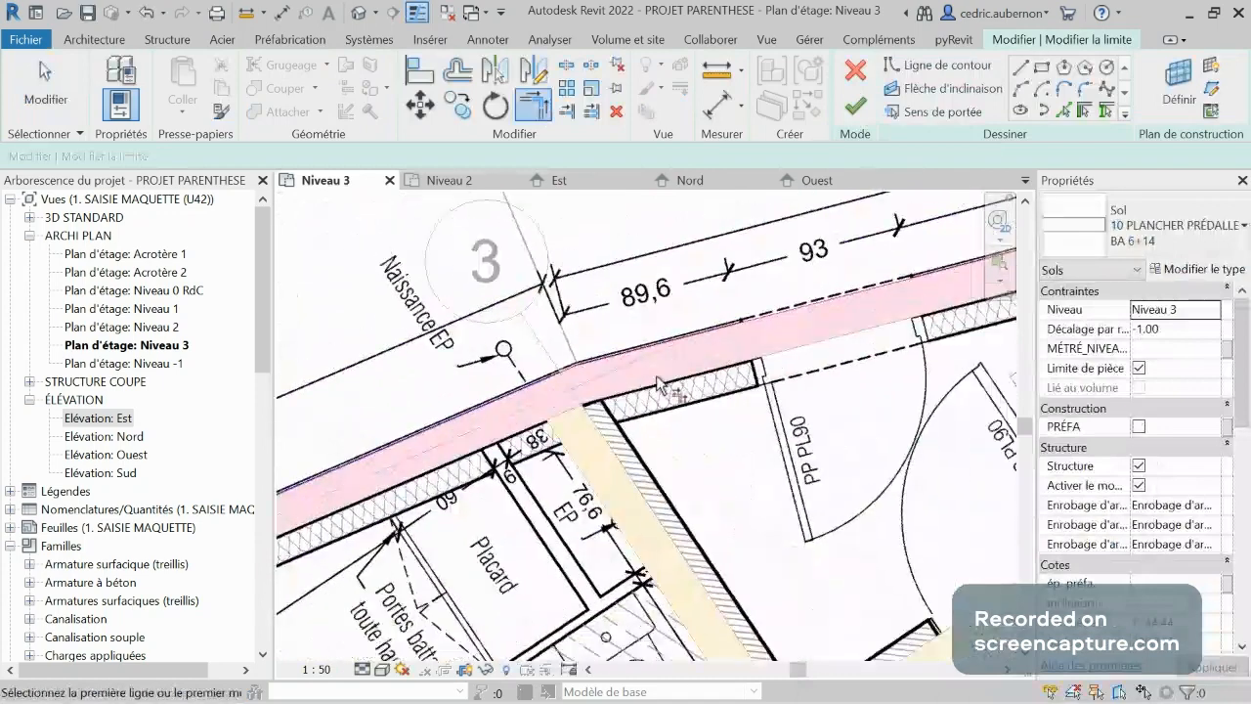
scroll(635, 389, "down", 4)
scroll(406, 484, "up", 3)
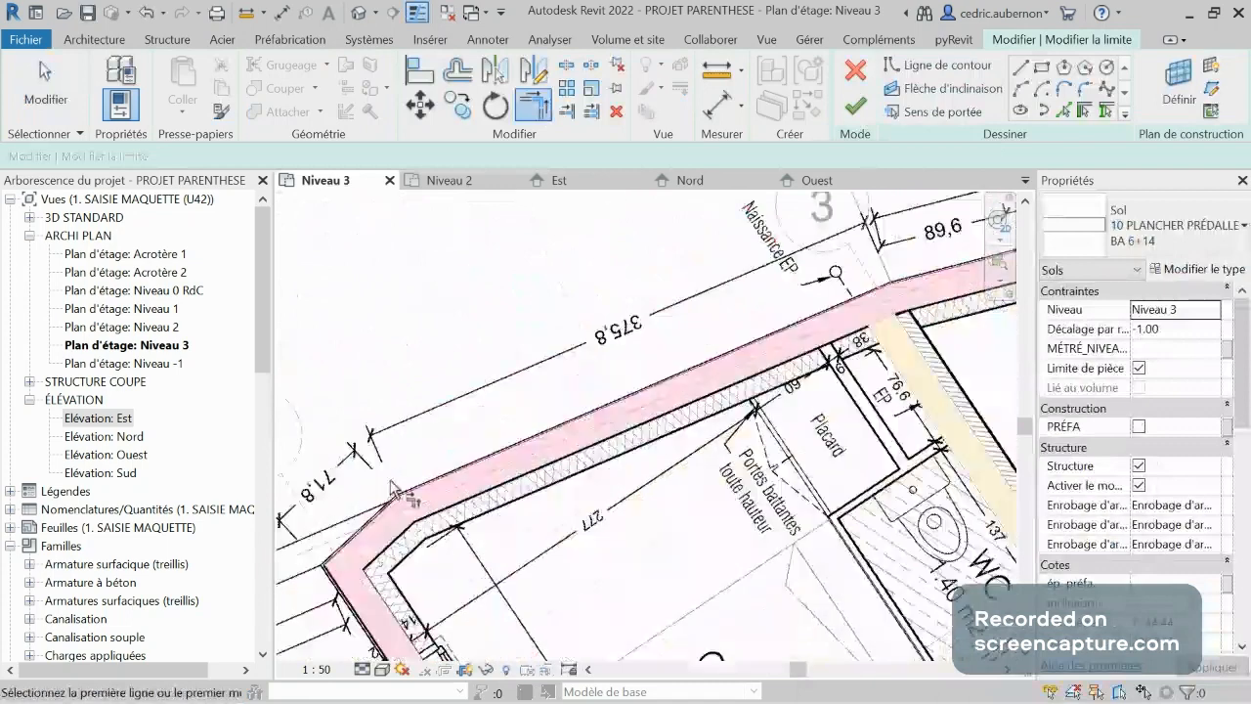
scroll(396, 494, "up", 2)
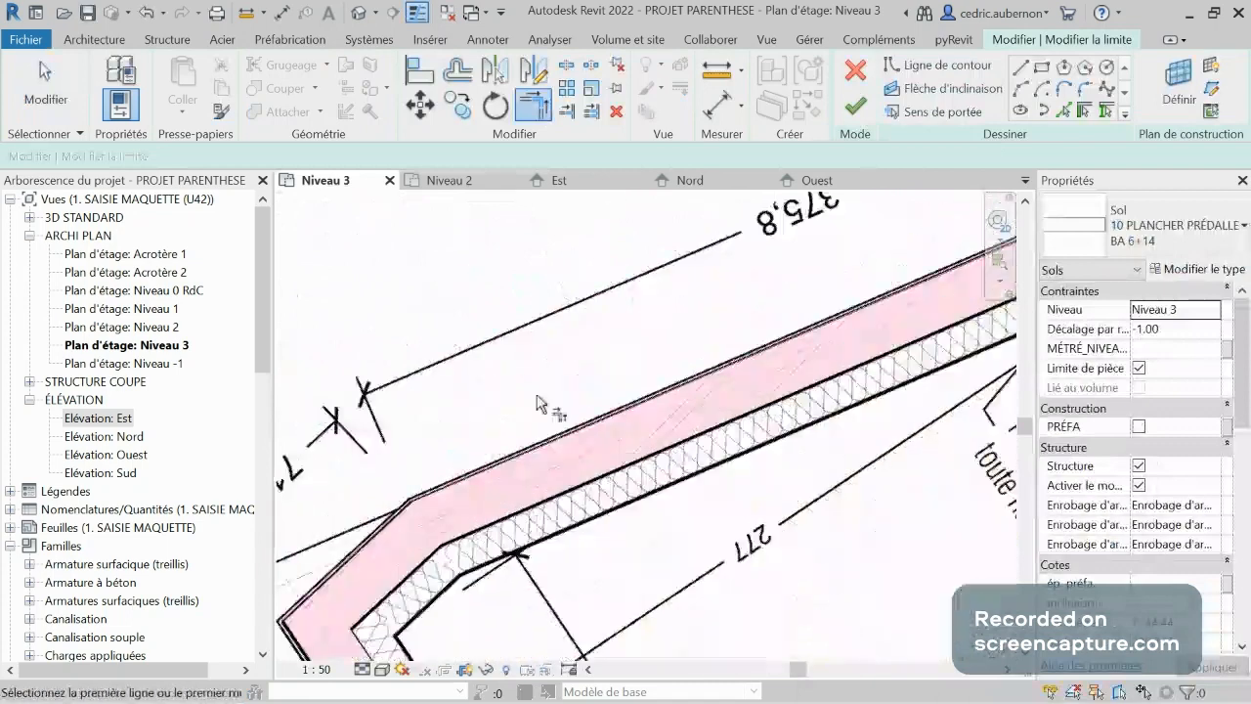
Define the floor's span direction (Sens de portée) from the boundary line along the southeast outer wall.
left_click(856, 108)
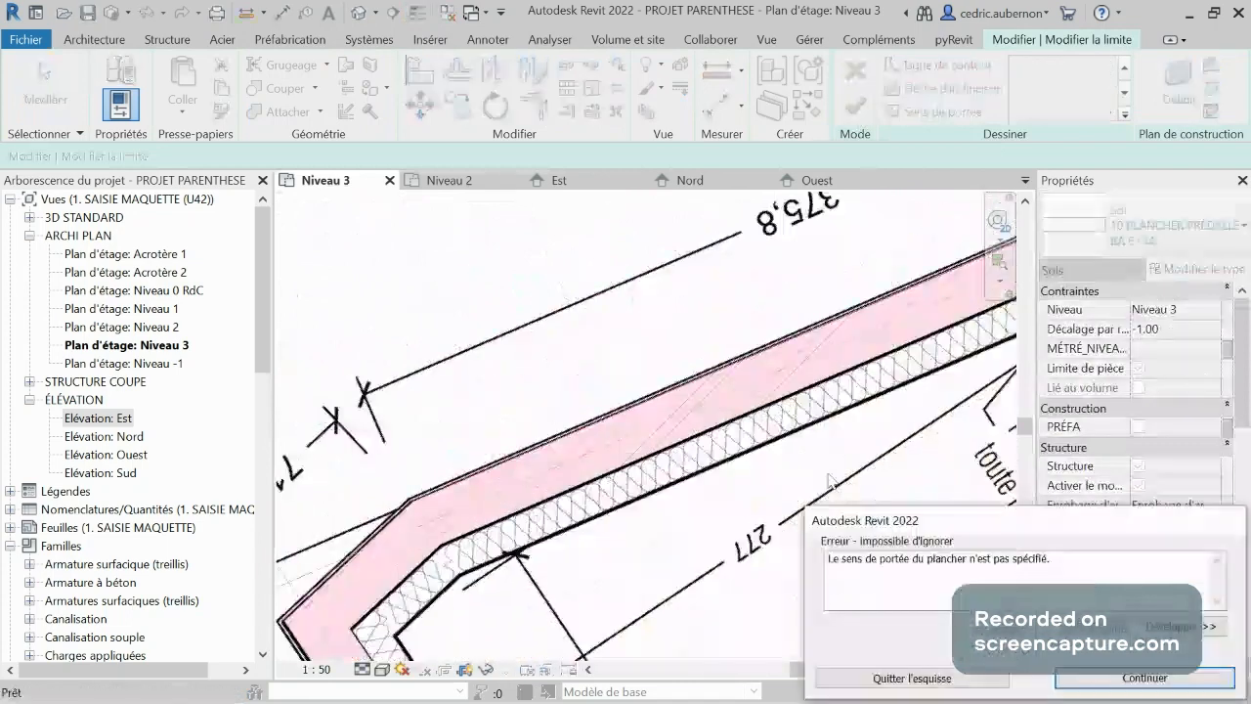
left_click(1091, 677)
scroll(547, 303, "down", 2)
scroll(517, 332, "down", 4)
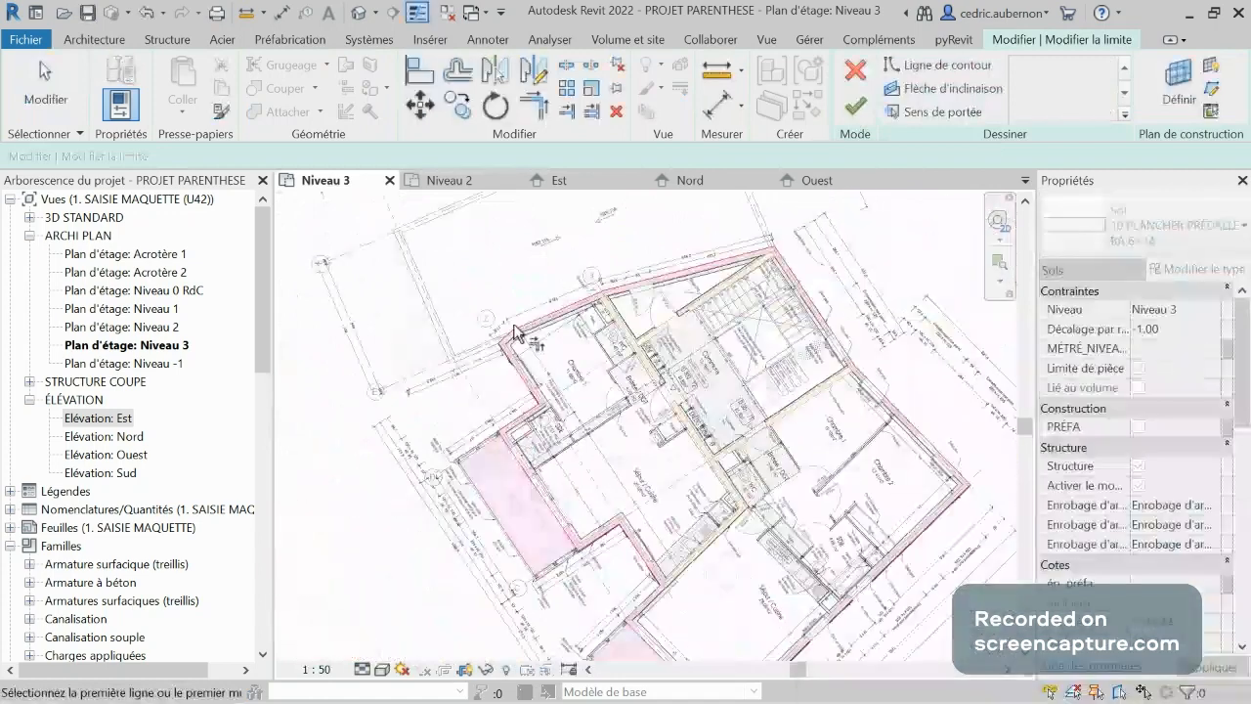
middle_click_drag(620, 360, 583, 346)
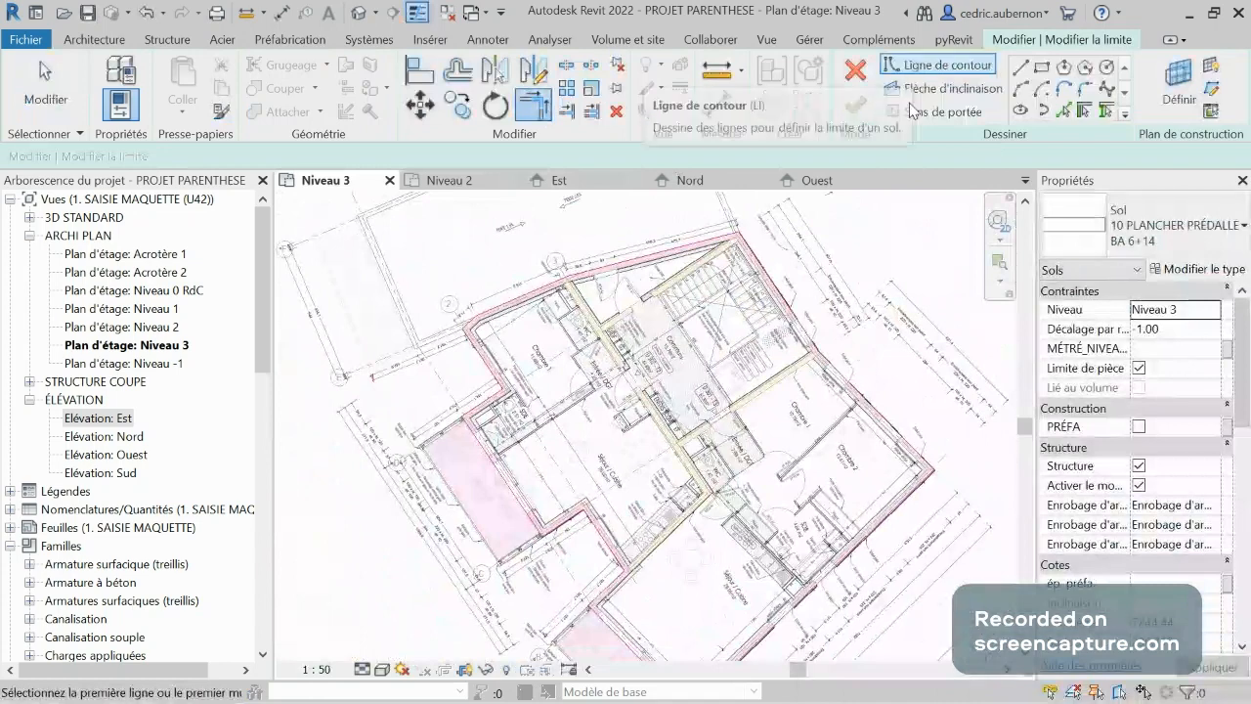
left_click(911, 110)
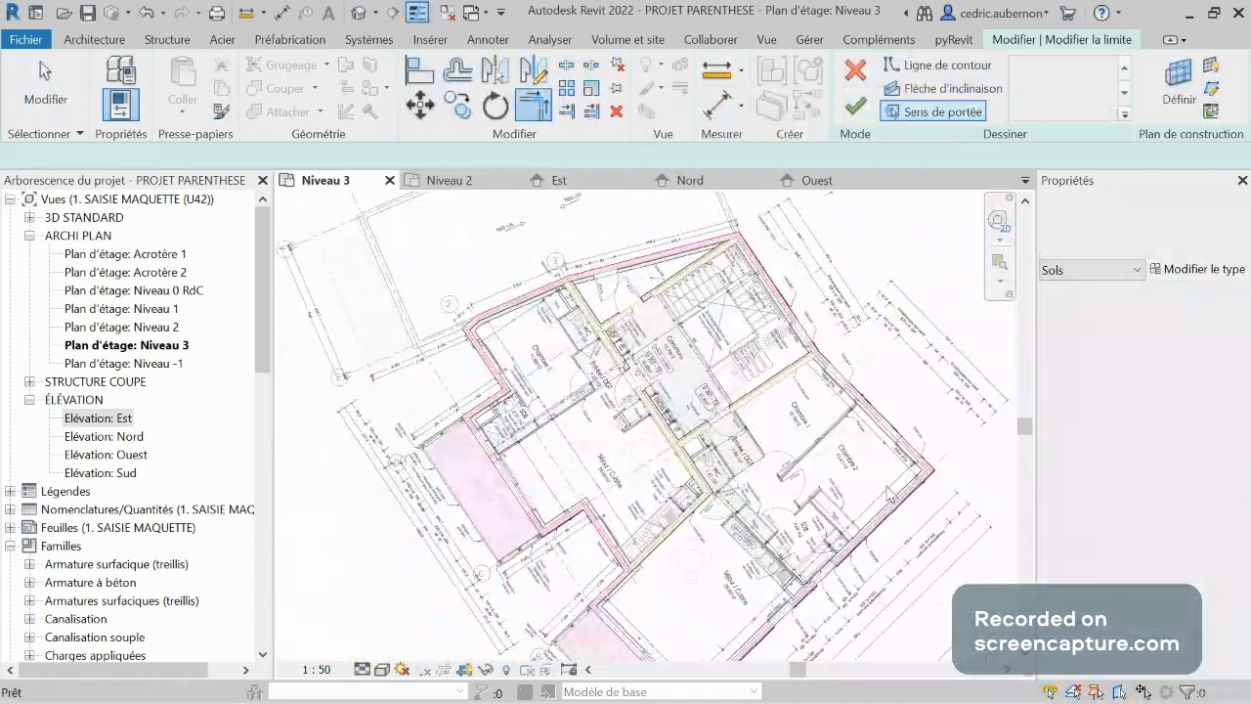
left_click(889, 528)
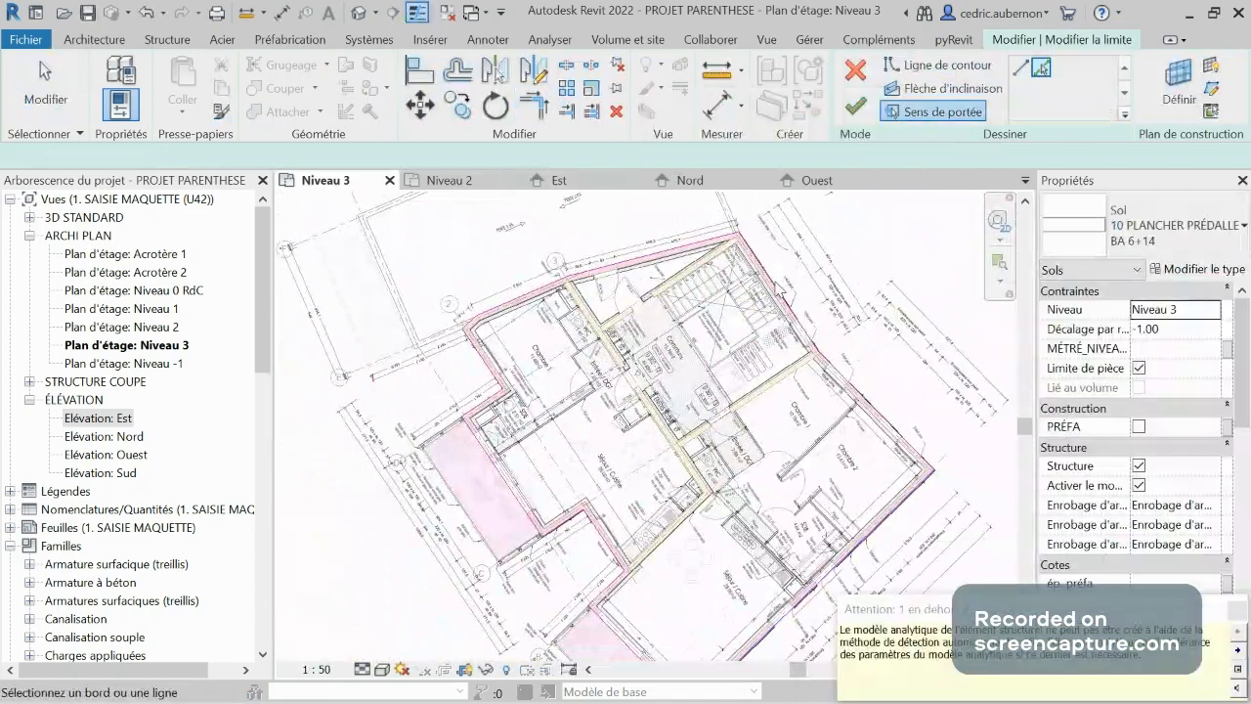
Finish the floor boundary edit, attaching the walls to the floor's base and unjoining the conflicting wall and floor.
key("Escape")
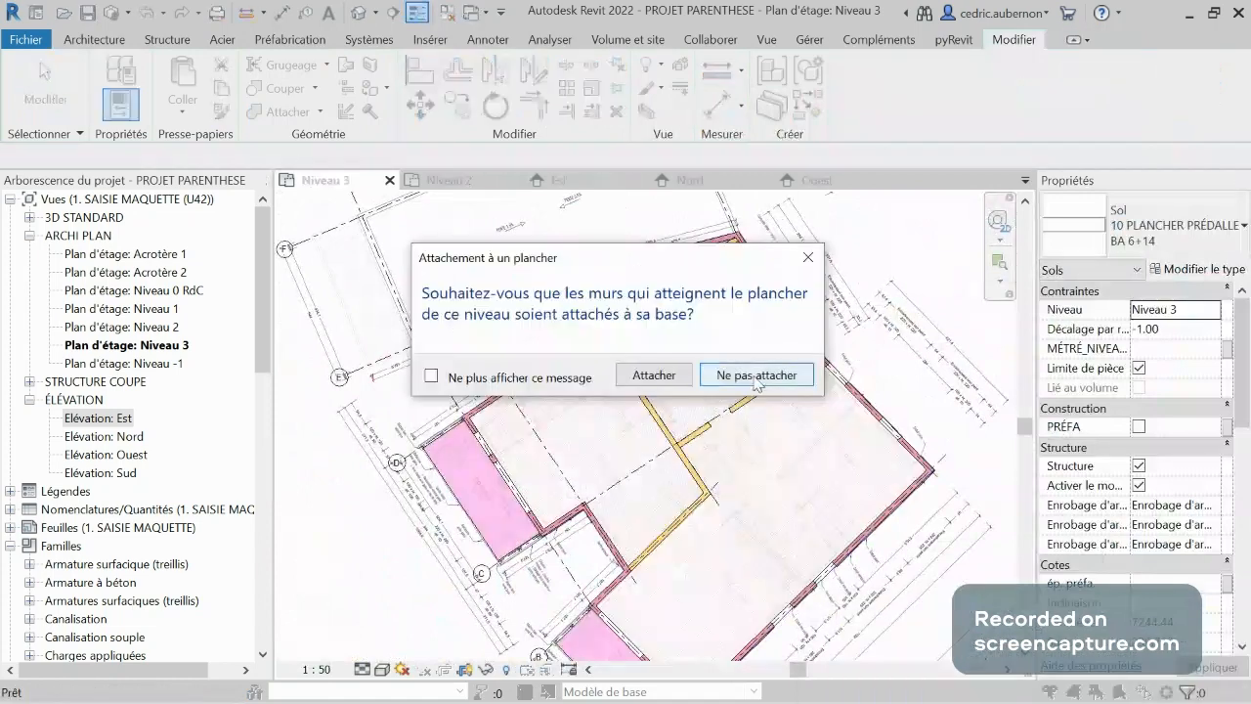
left_click(654, 375)
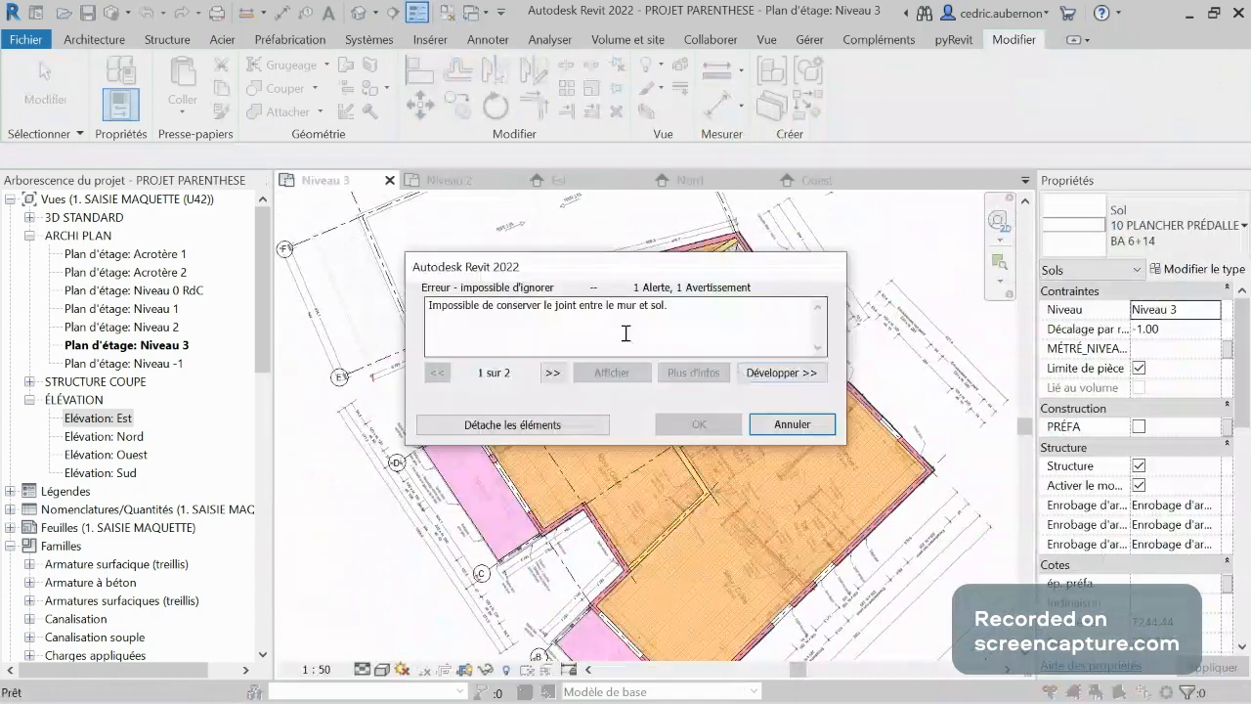
left_click(575, 424)
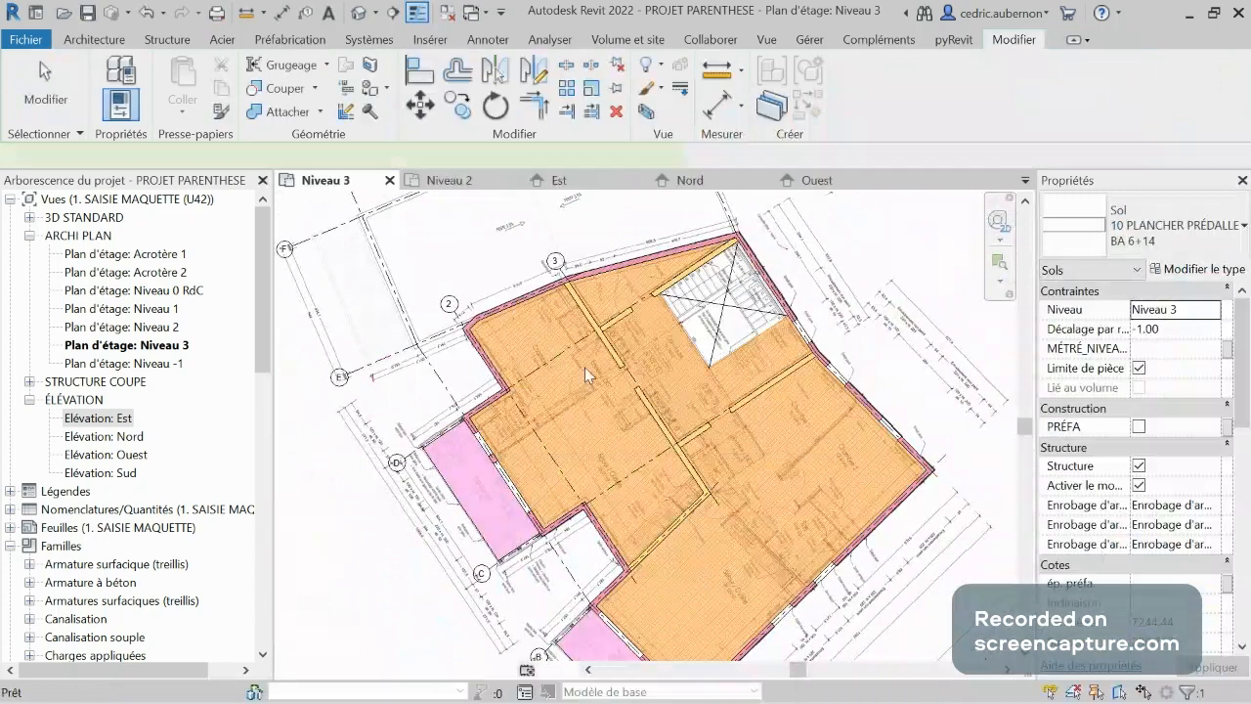
key("Escape")
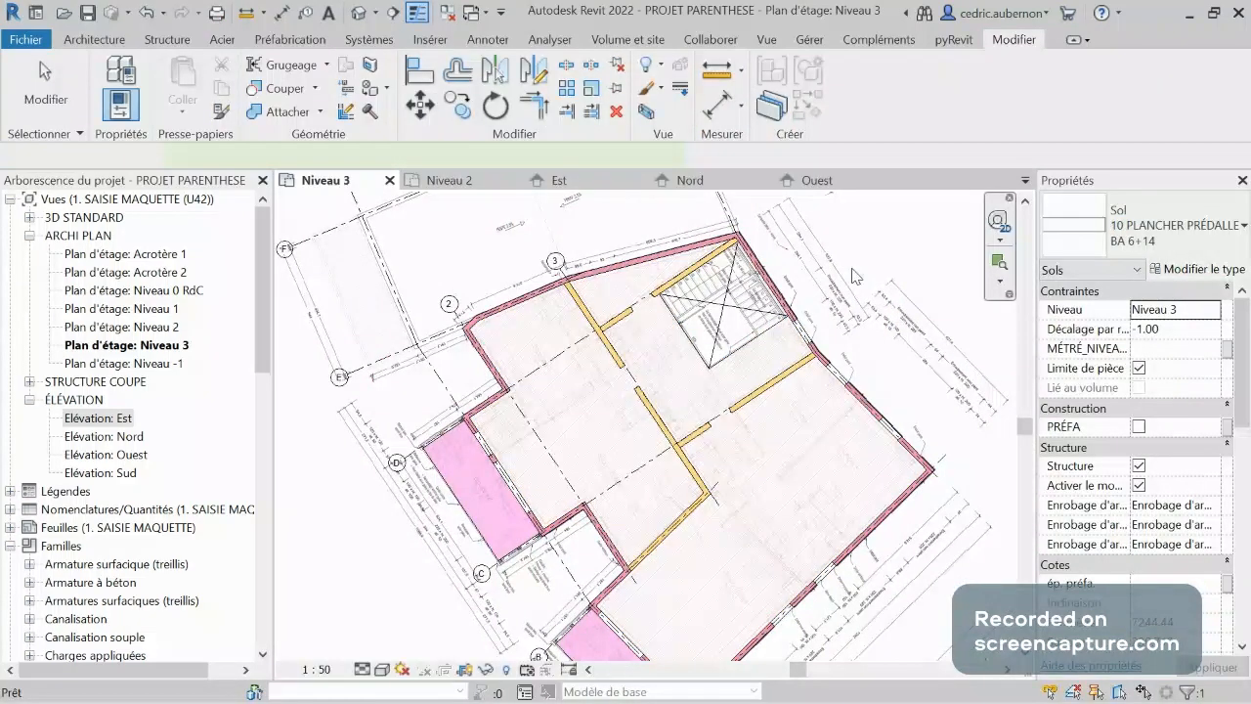
Open the Niveau 2 floor plan.
scroll(687, 217, "down", 2)
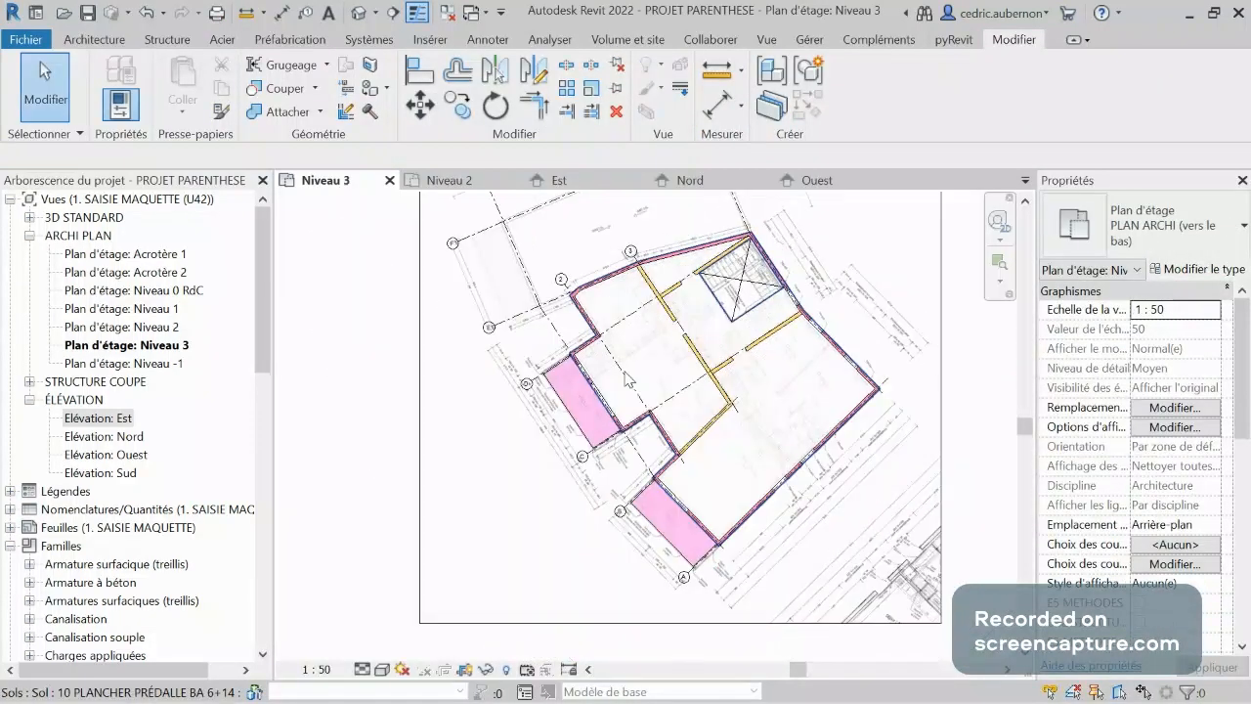
scroll(551, 226, "up", 3)
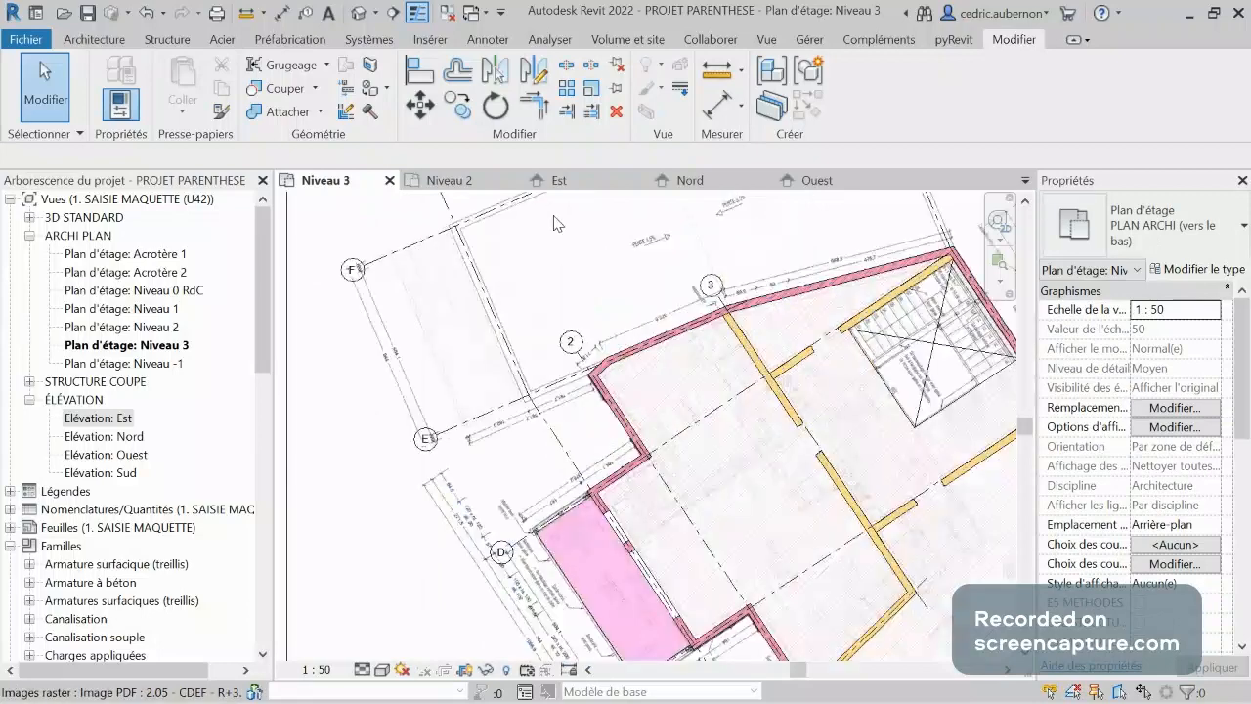
left_click(143, 328)
key("F2")
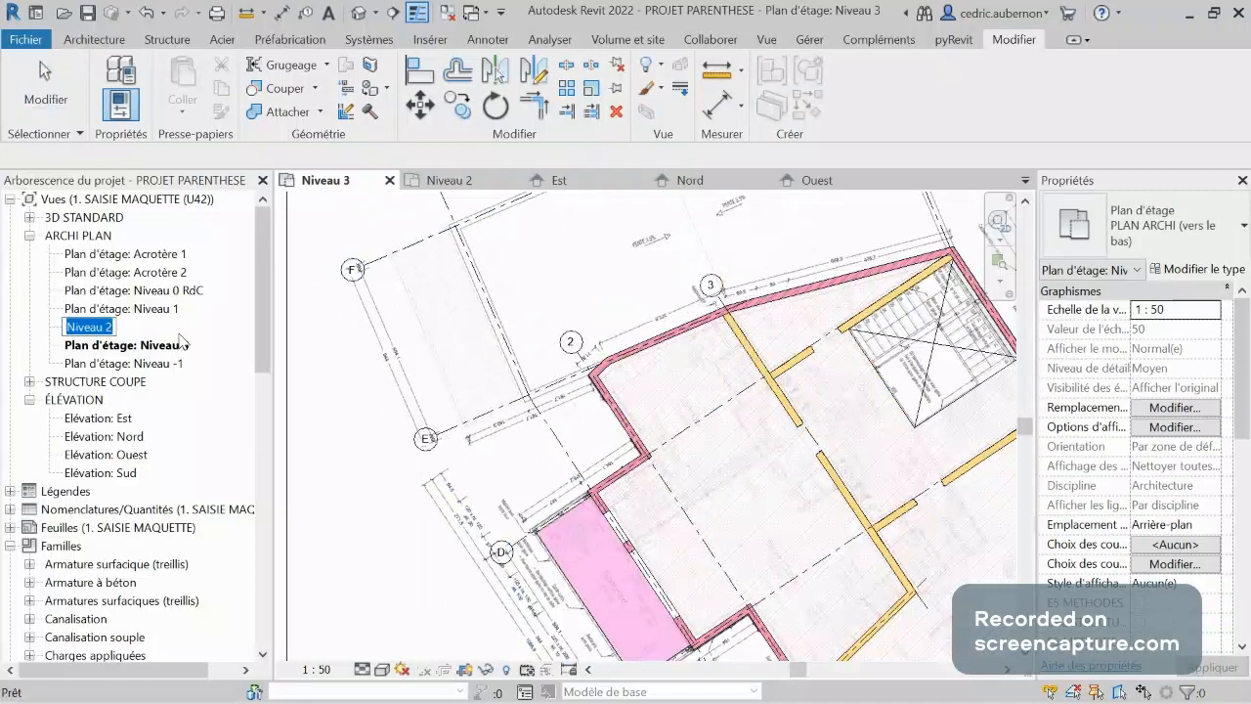
left_click(179, 344)
double_click(106, 328)
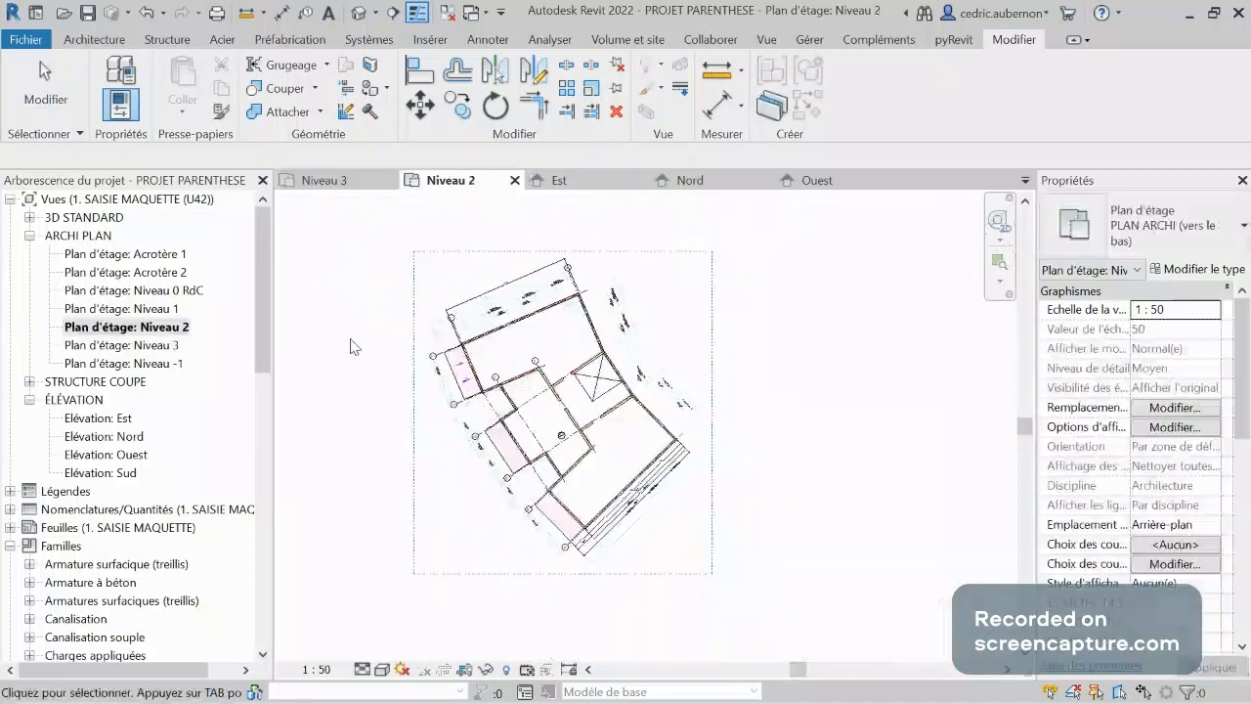
Select the four 09 BGV COSTO walls around the low roof area north of grids 2 and 3.
scroll(537, 370, "up", 1)
scroll(540, 384, "up", 3)
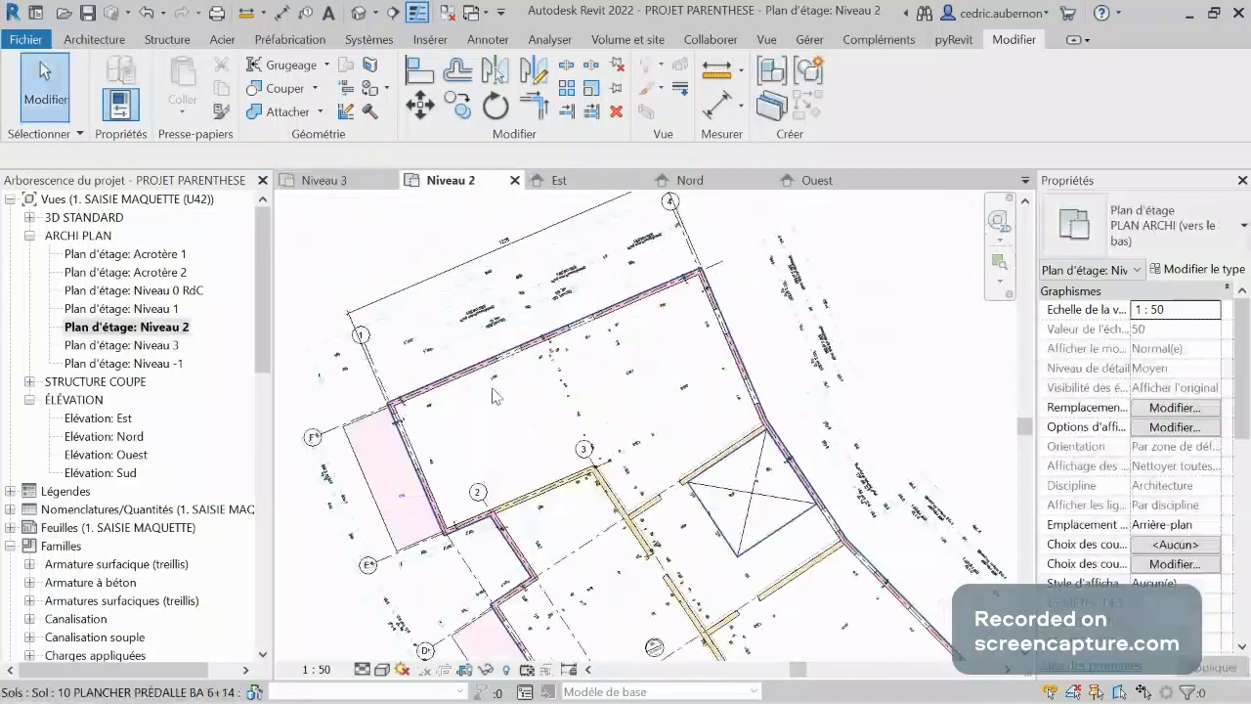
scroll(489, 381, "up", 1)
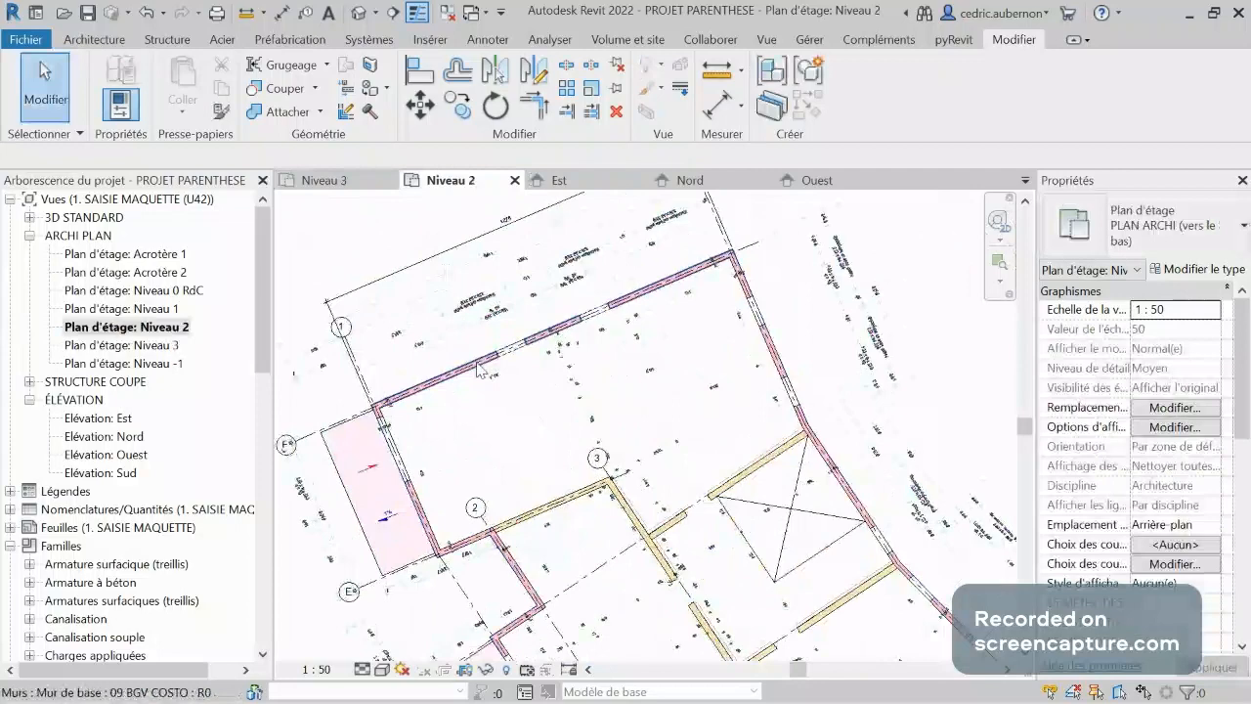
left_click(419, 499)
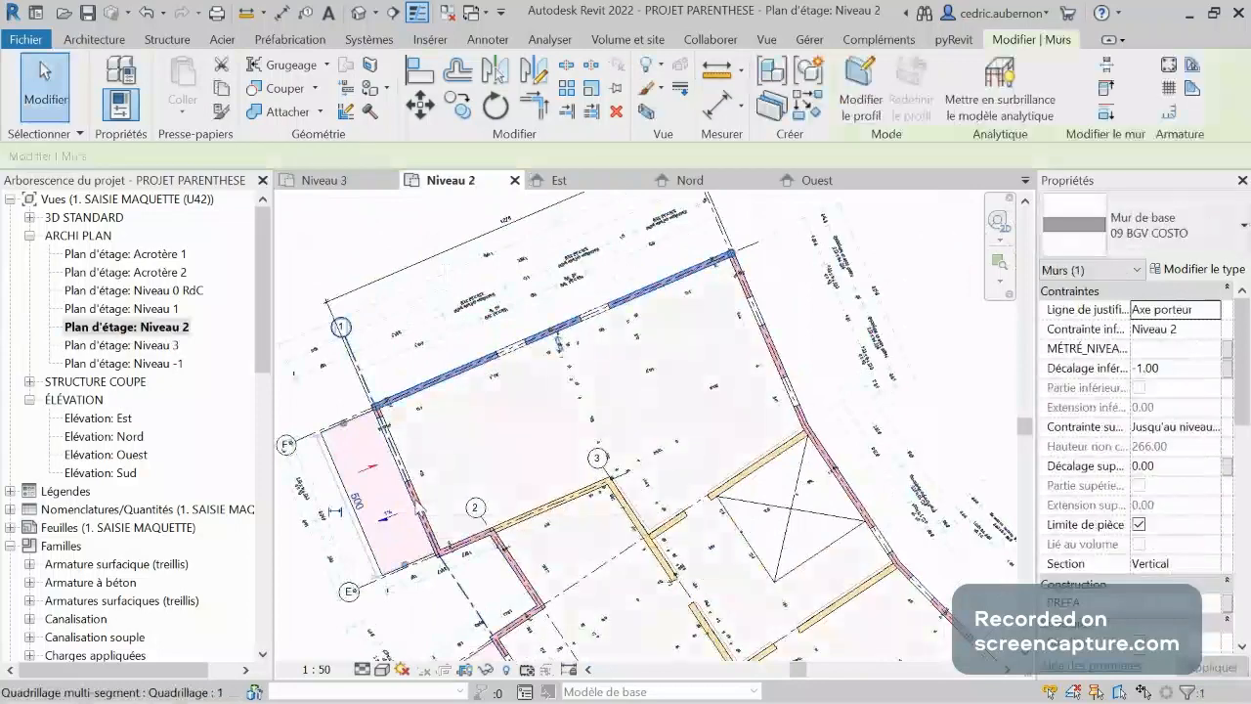
left_click(421, 507, "ctrl")
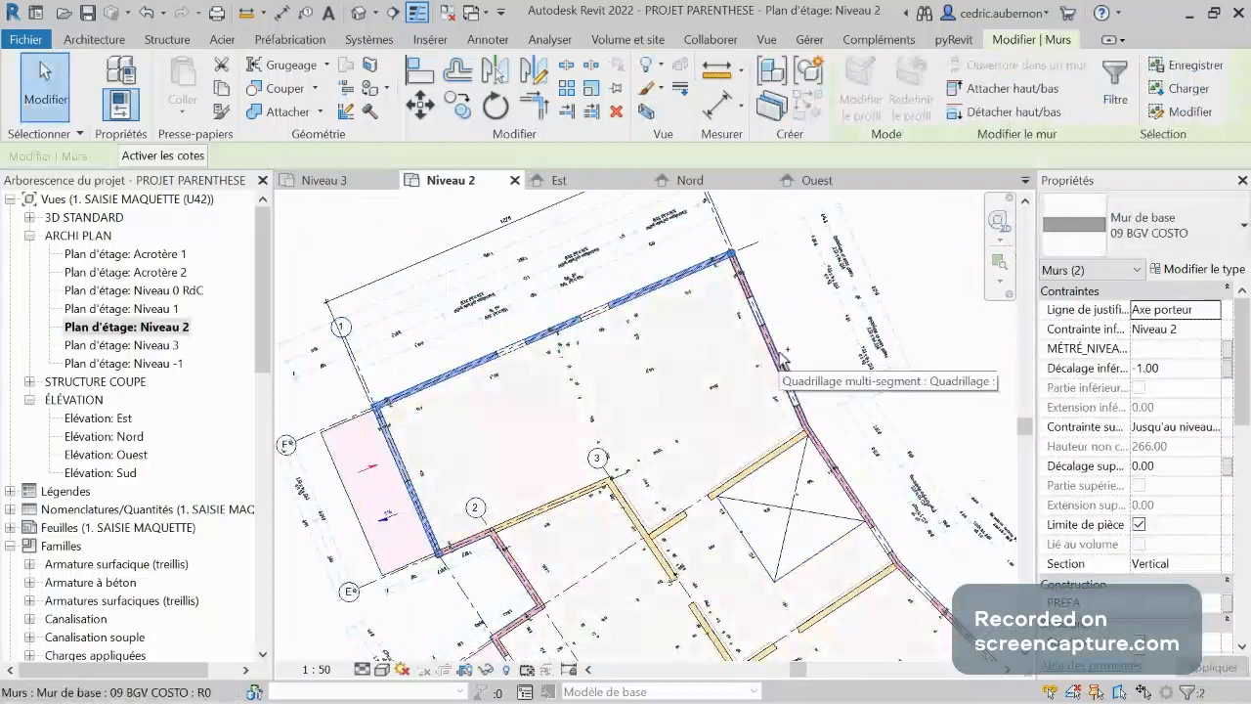
left_click(783, 360, "ctrl")
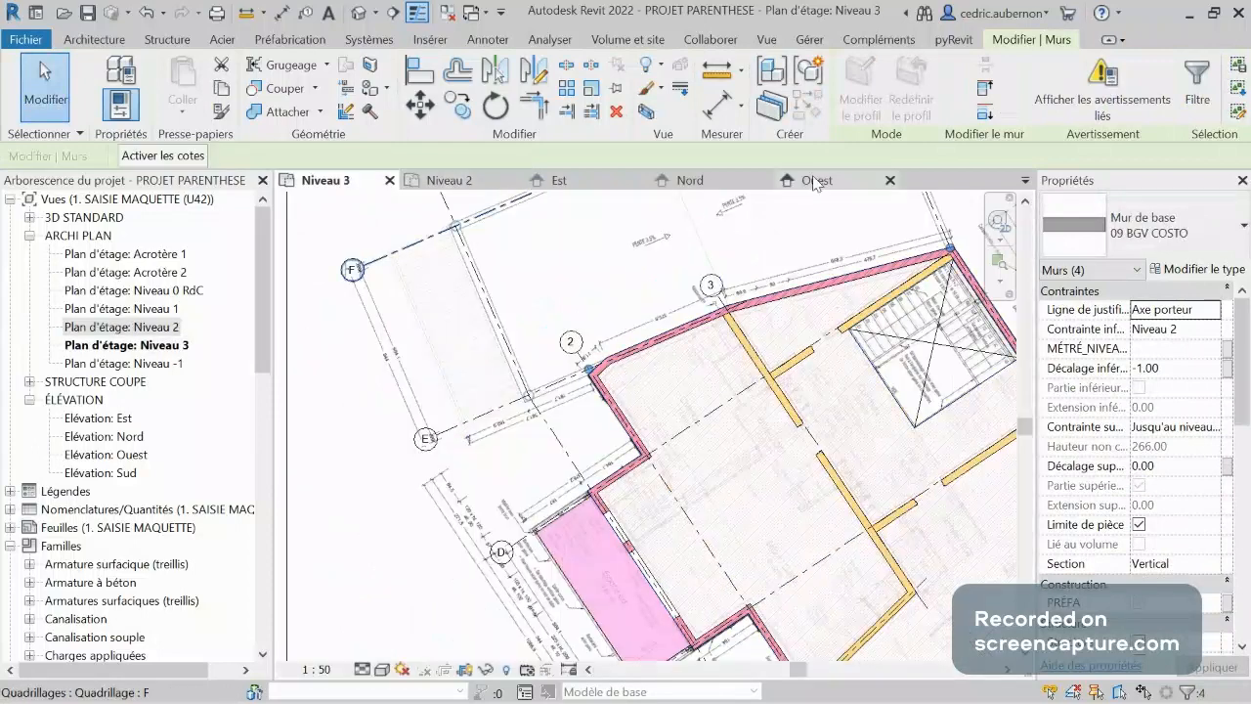
Open the 3D CARTOUCHE view and examine the selected low roof walls from the building's left side.
left_click(1024, 180)
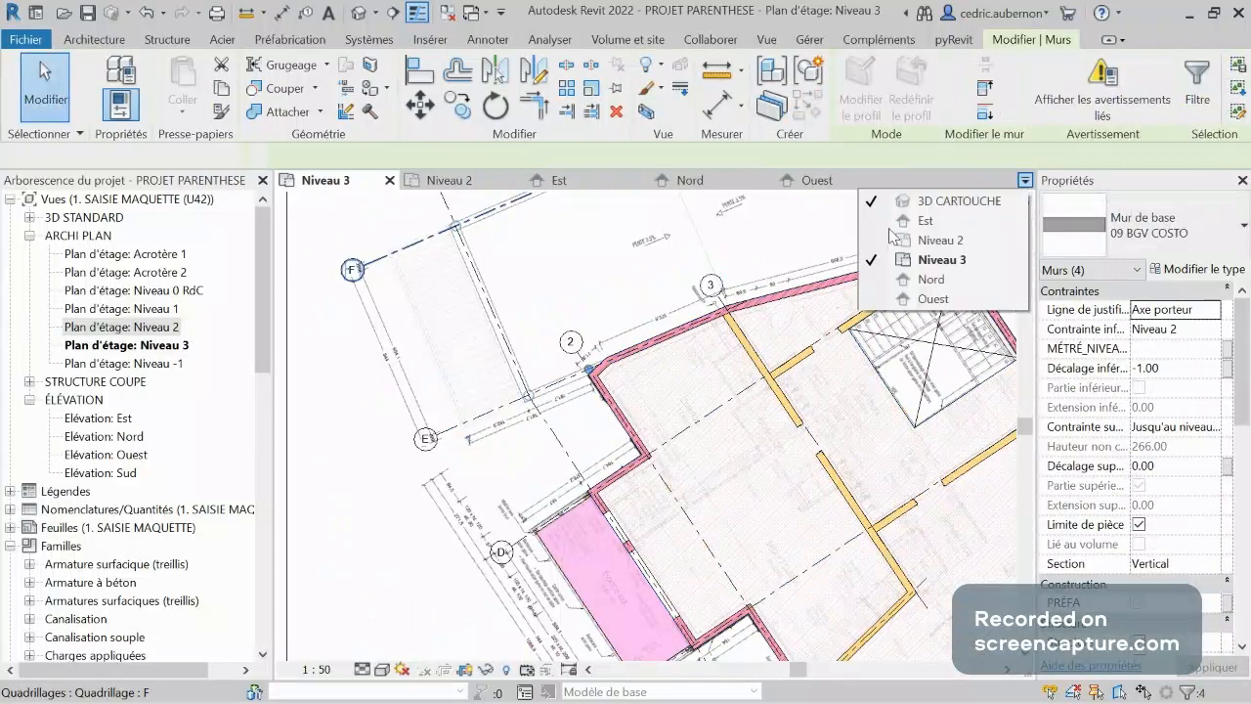
left_click(891, 201)
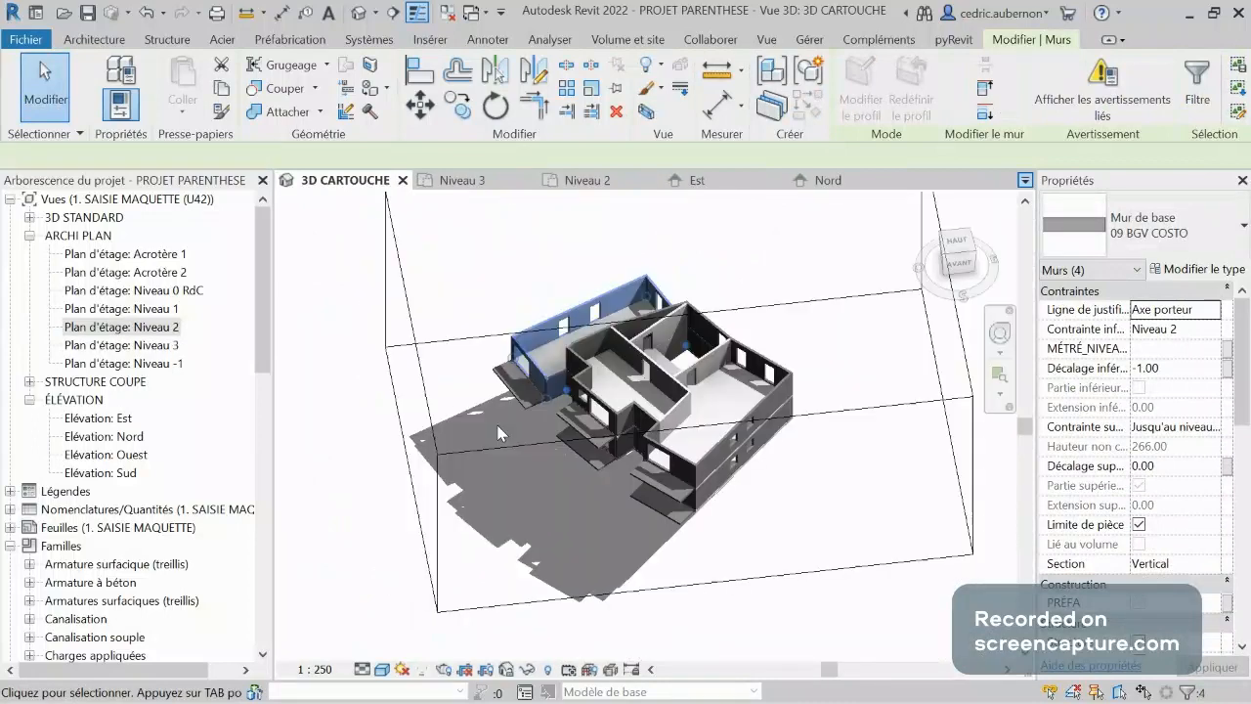
middle_click_drag(480, 457, 790, 376, "shift")
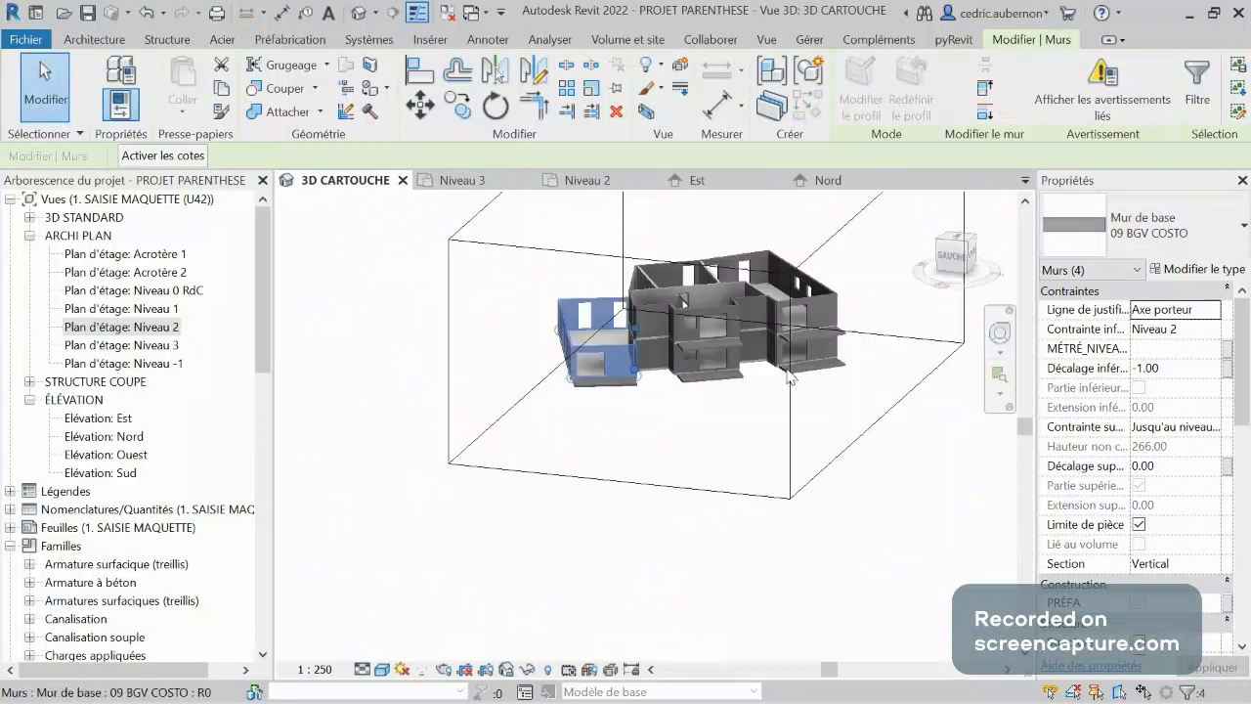
Set the upper constraint of the four selected 09 BGV COSTO walls up to level Acrotère 1 and apply it.
left_click(1212, 428)
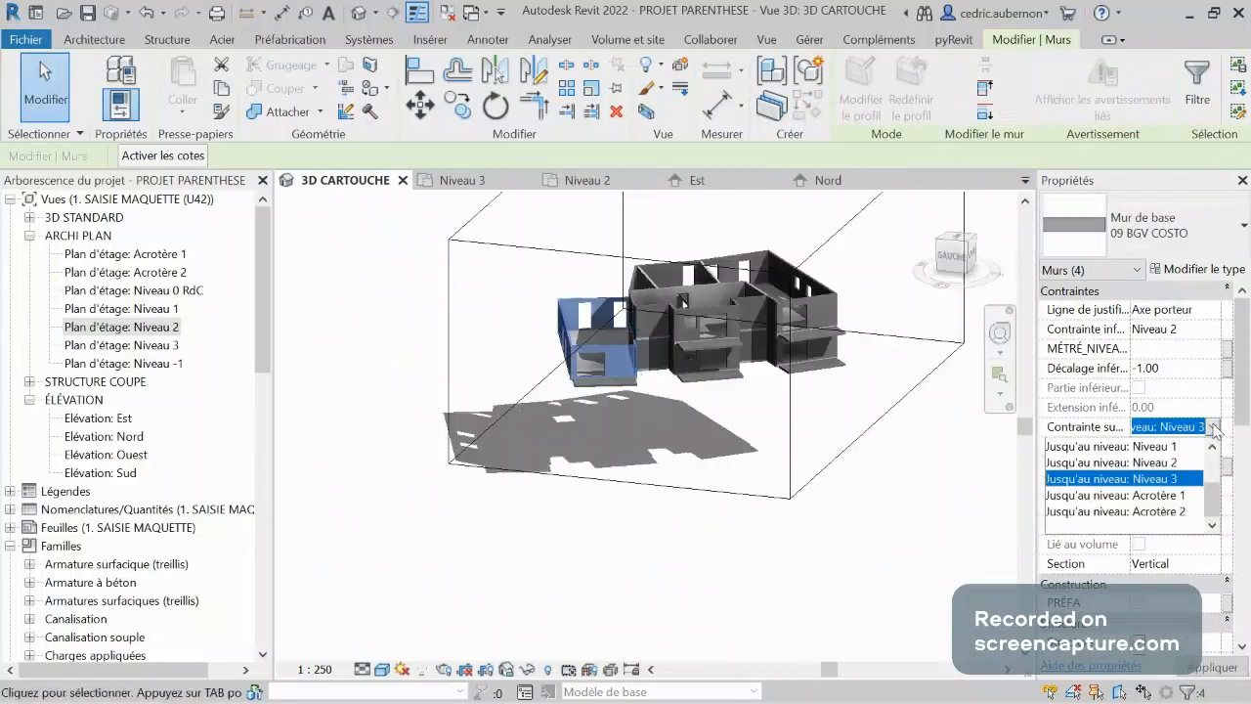
left_click(1168, 496)
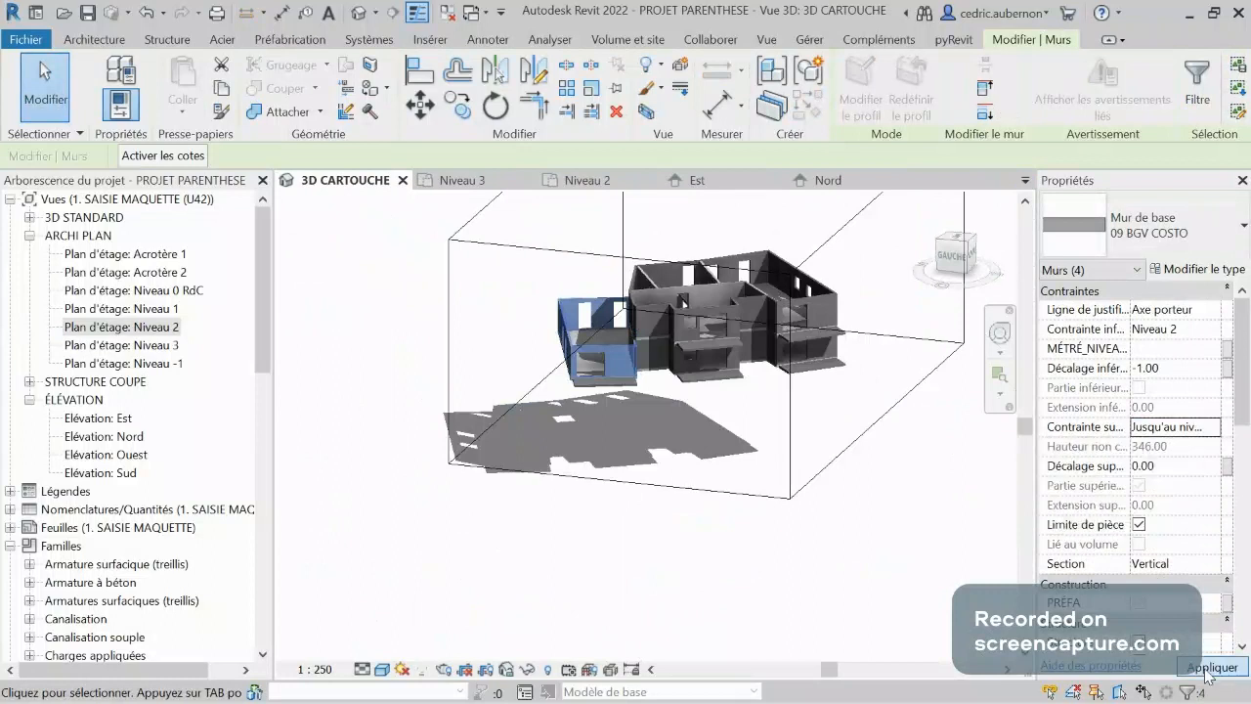
left_click(1209, 670)
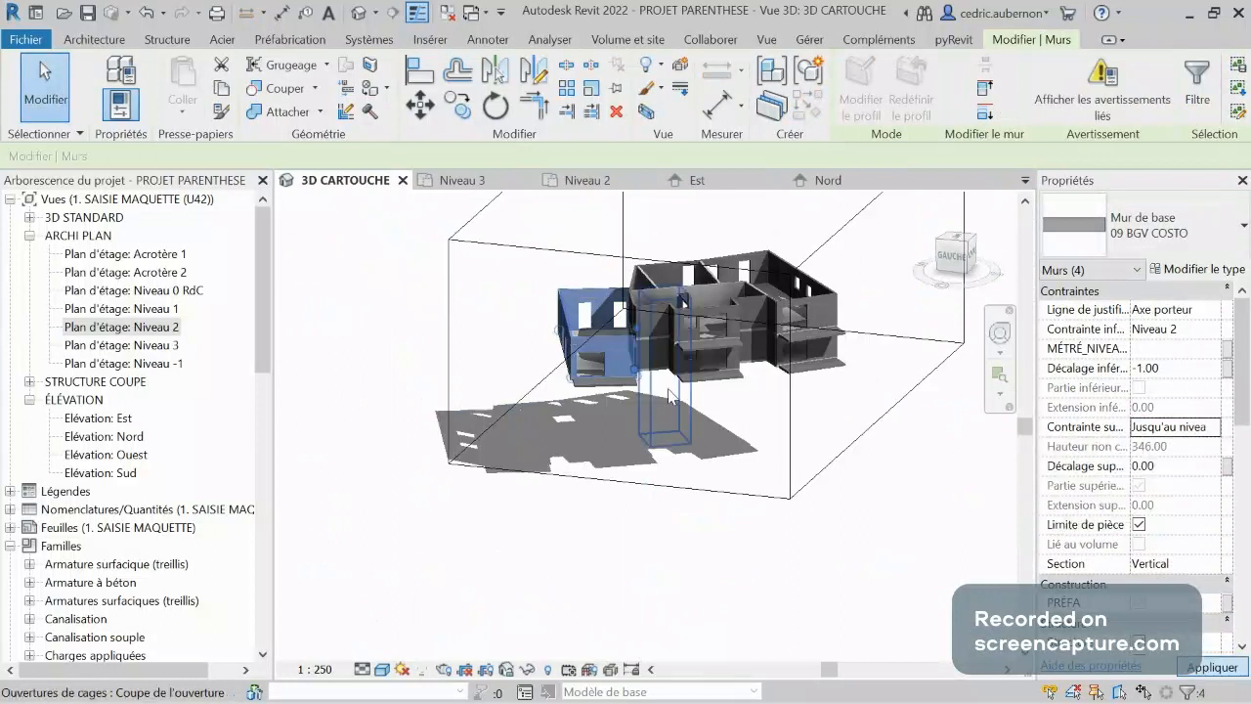
Select the short return wall between the low roof's front wall and the main building, and reapply its upper constraint to Acrotère 1.
middle_click_drag(670, 395, 549, 323, "shift")
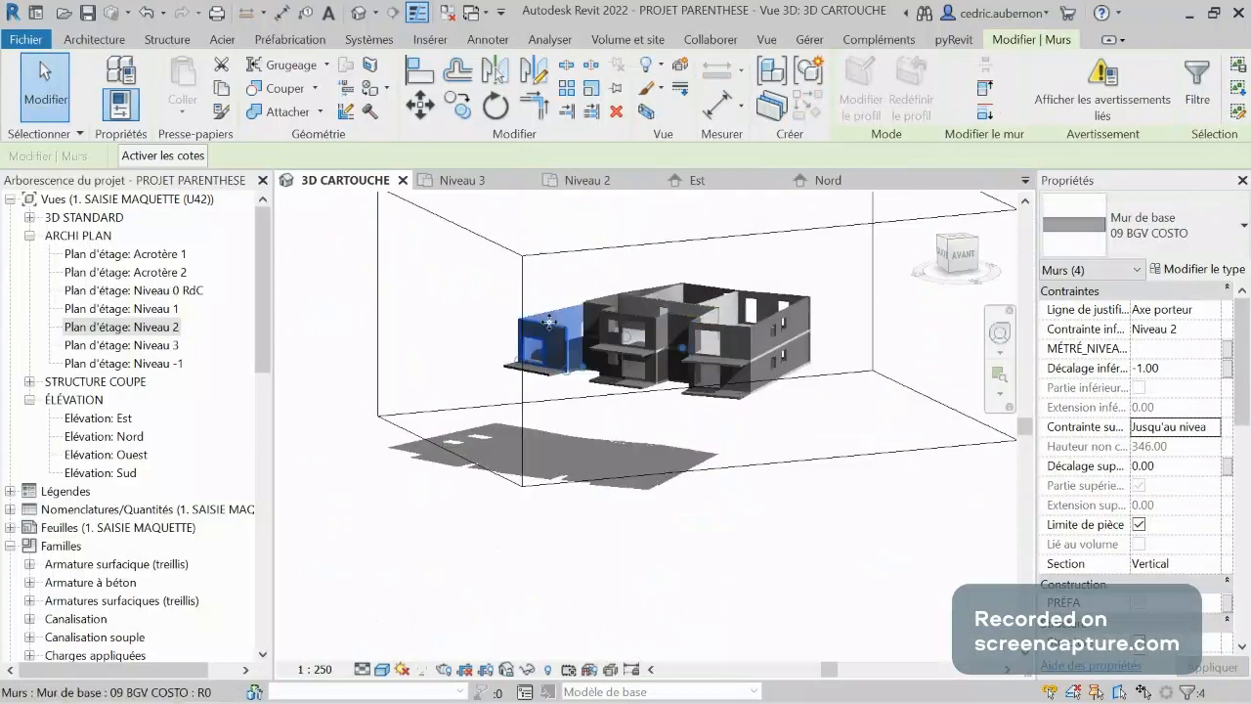
scroll(555, 325, "up", 3)
scroll(605, 330, "up", 2)
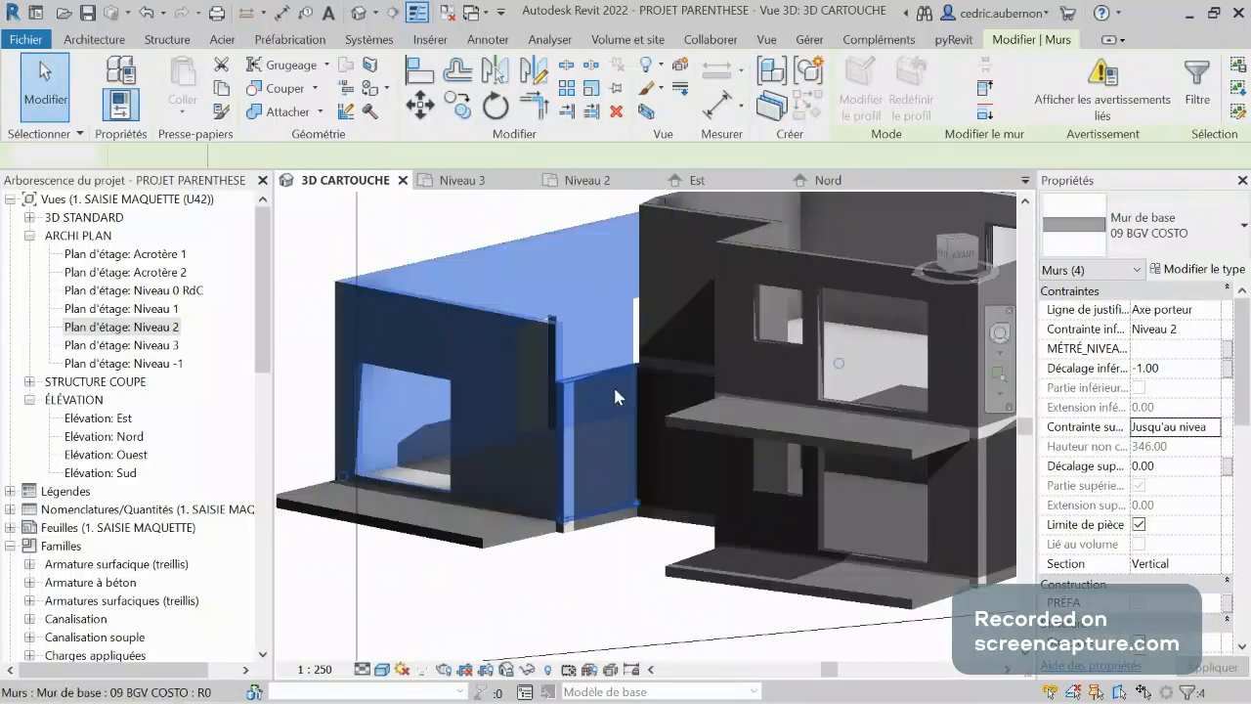
key("Escape")
left_click(563, 422)
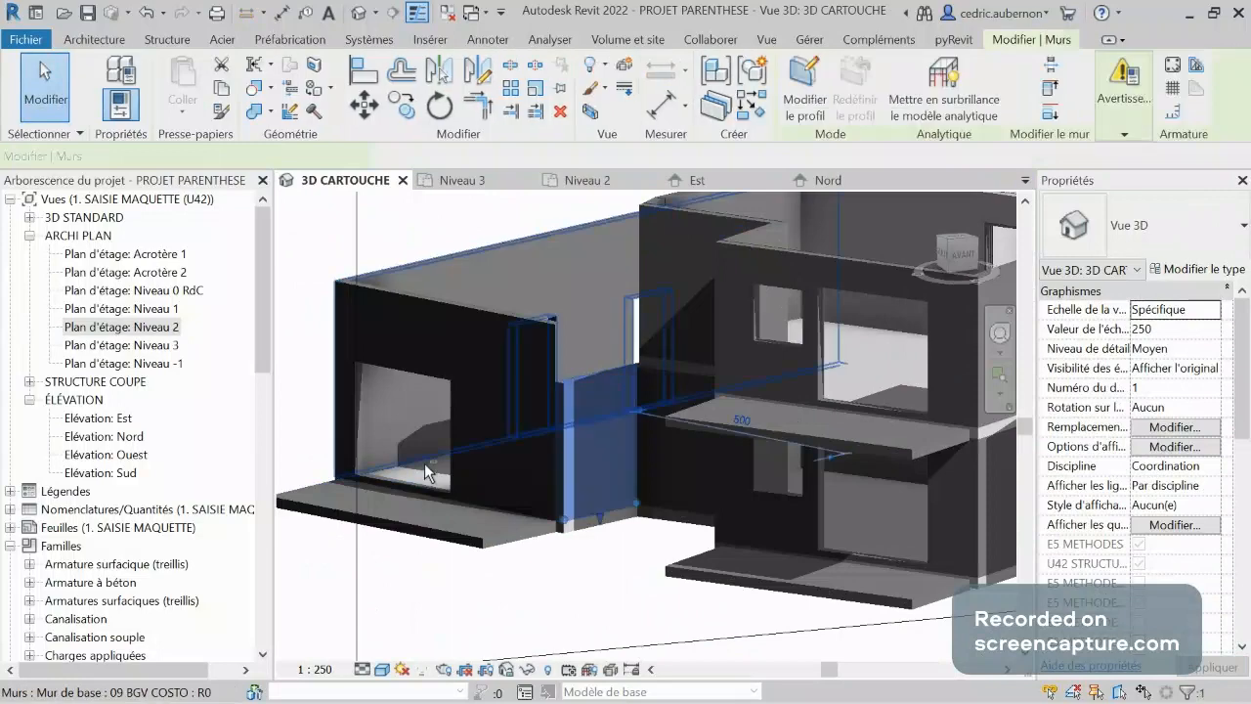
middle_click_drag(426, 473, 578, 431, "shift")
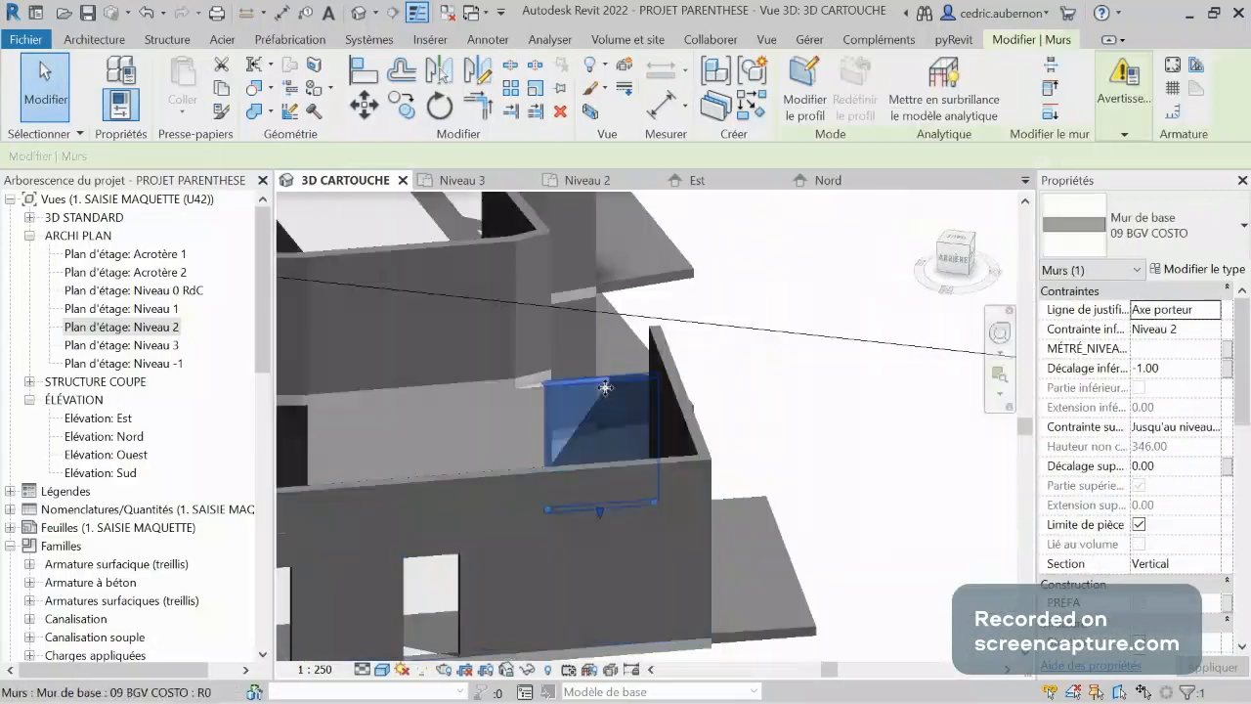
left_click(1205, 433)
left_click(1181, 511)
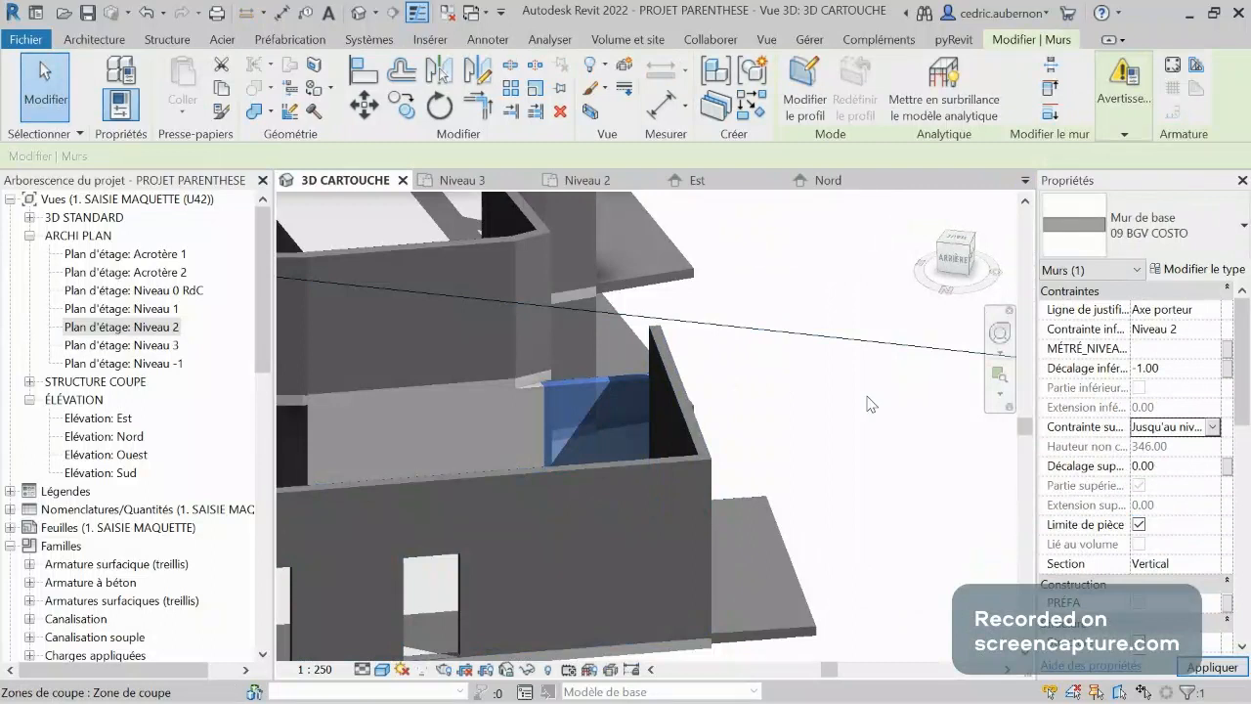
Edit the short return wall's profile, raise its upper edge to the neighbouring wall tops, and finish by detaching the conflicting elements.
left_click(821, 87)
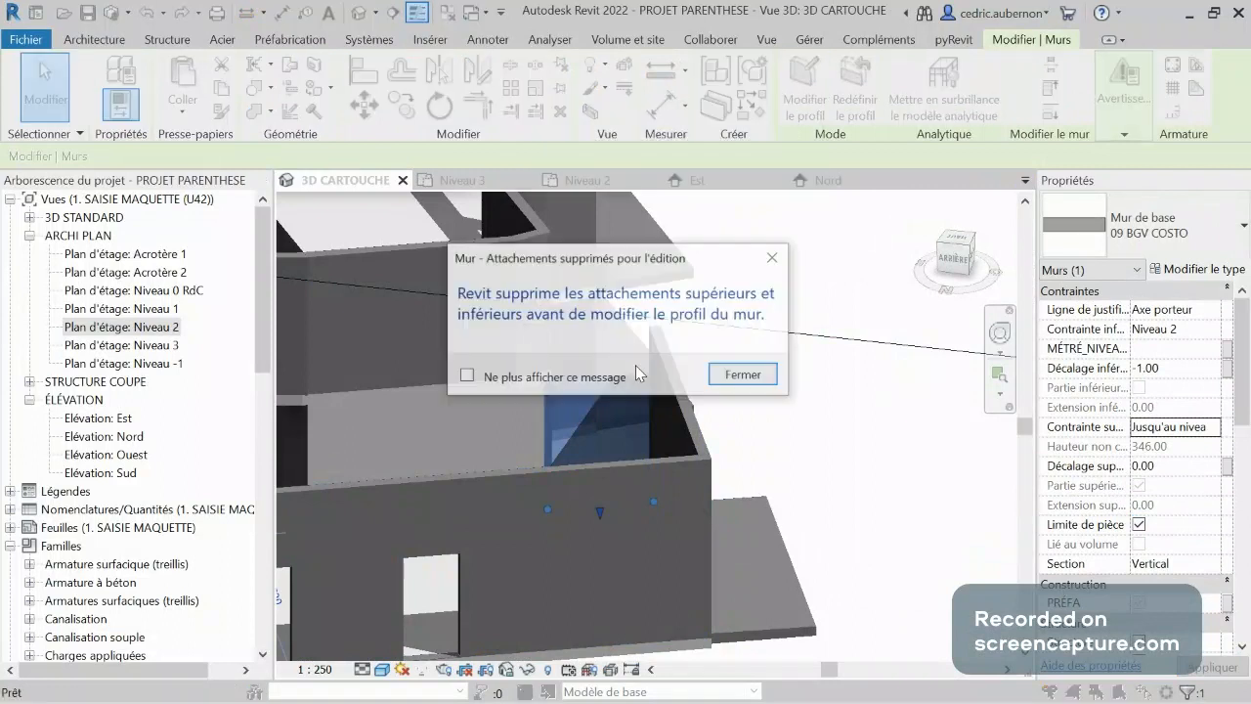
left_click(743, 375)
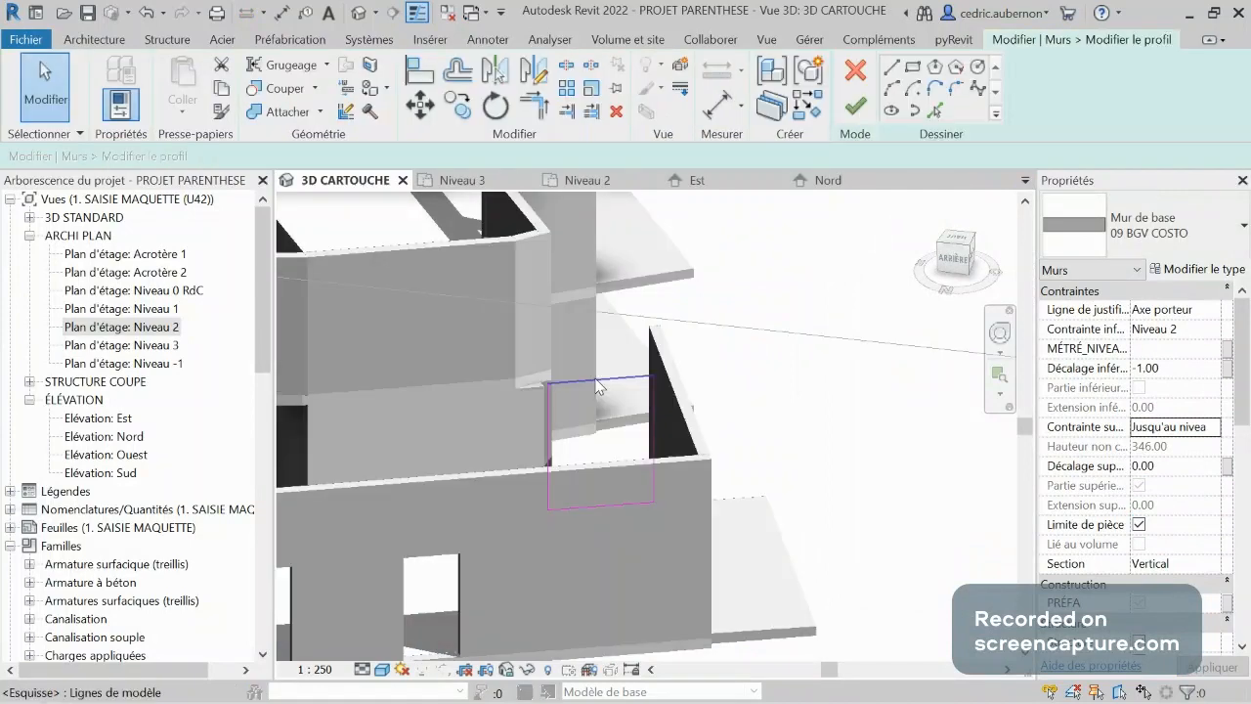
left_click(601, 379)
left_click_drag(601, 379, 604, 334)
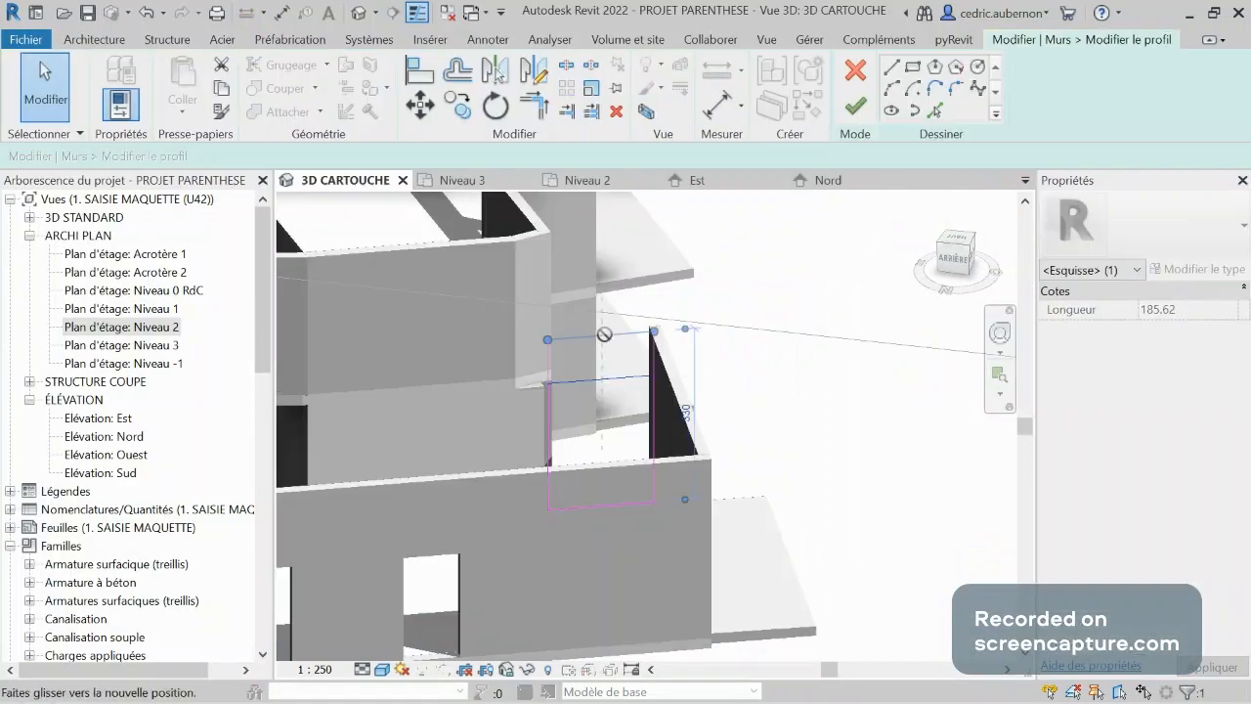
left_click(854, 107)
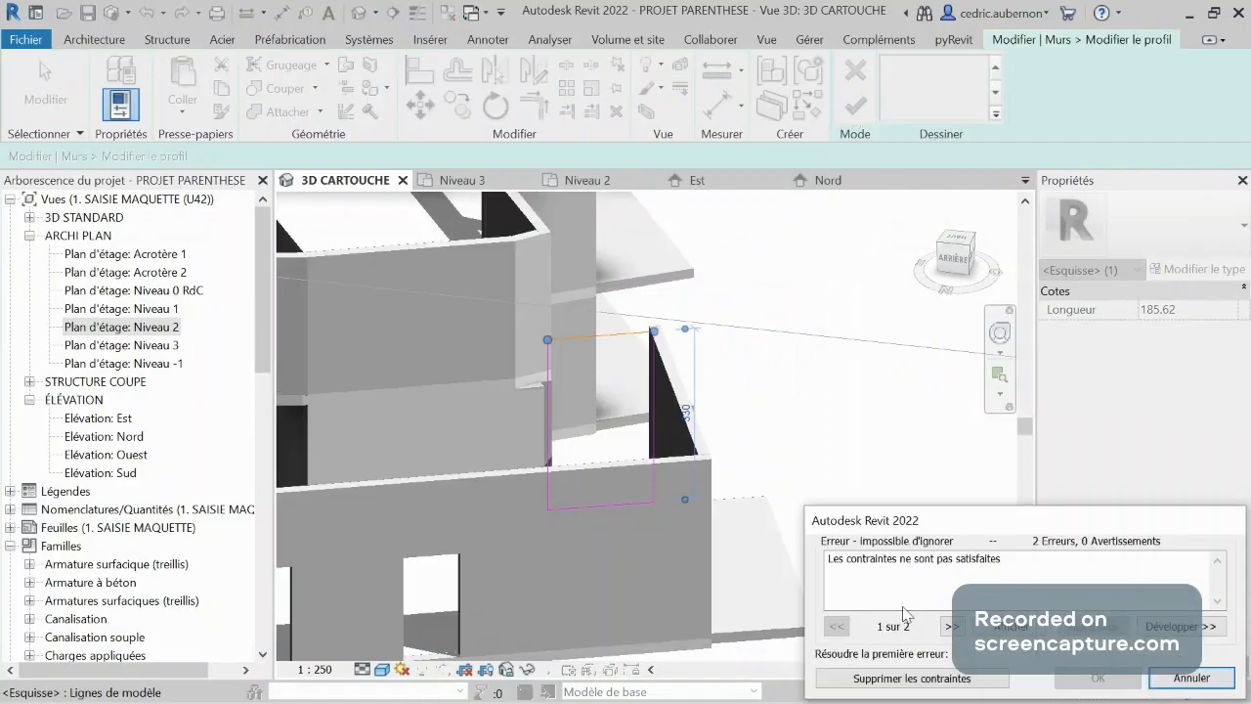
key("Escape")
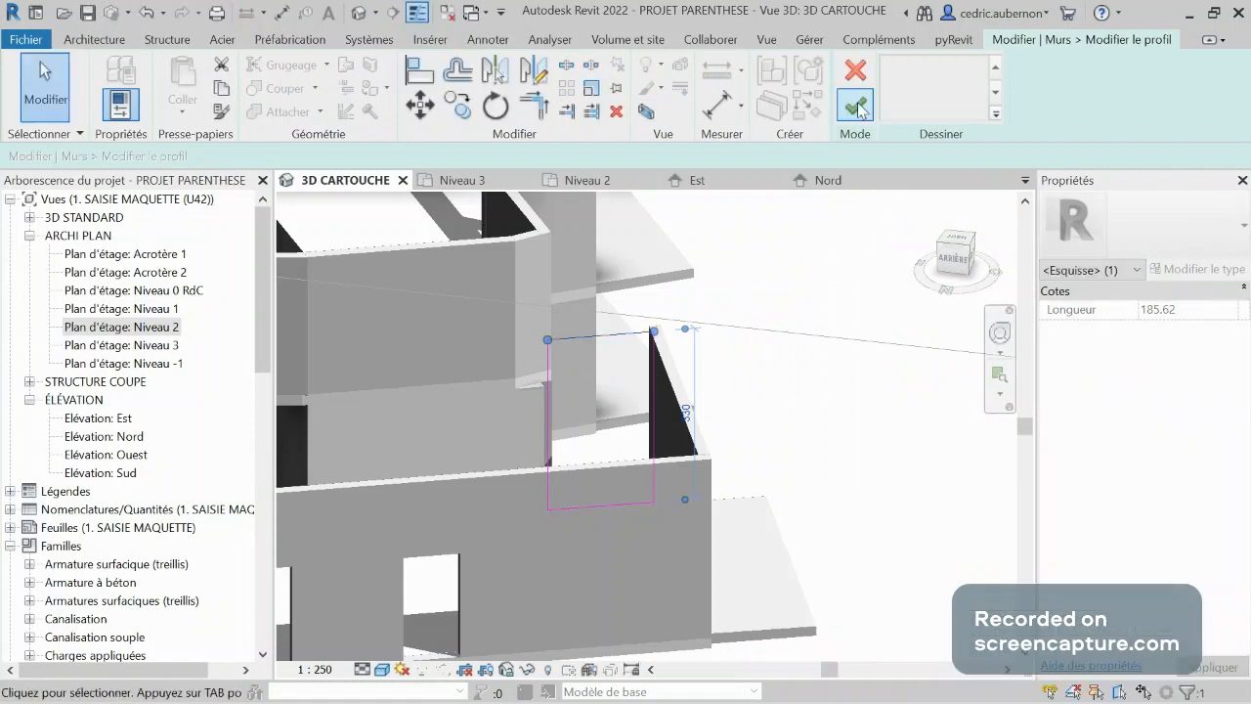
left_click(856, 106)
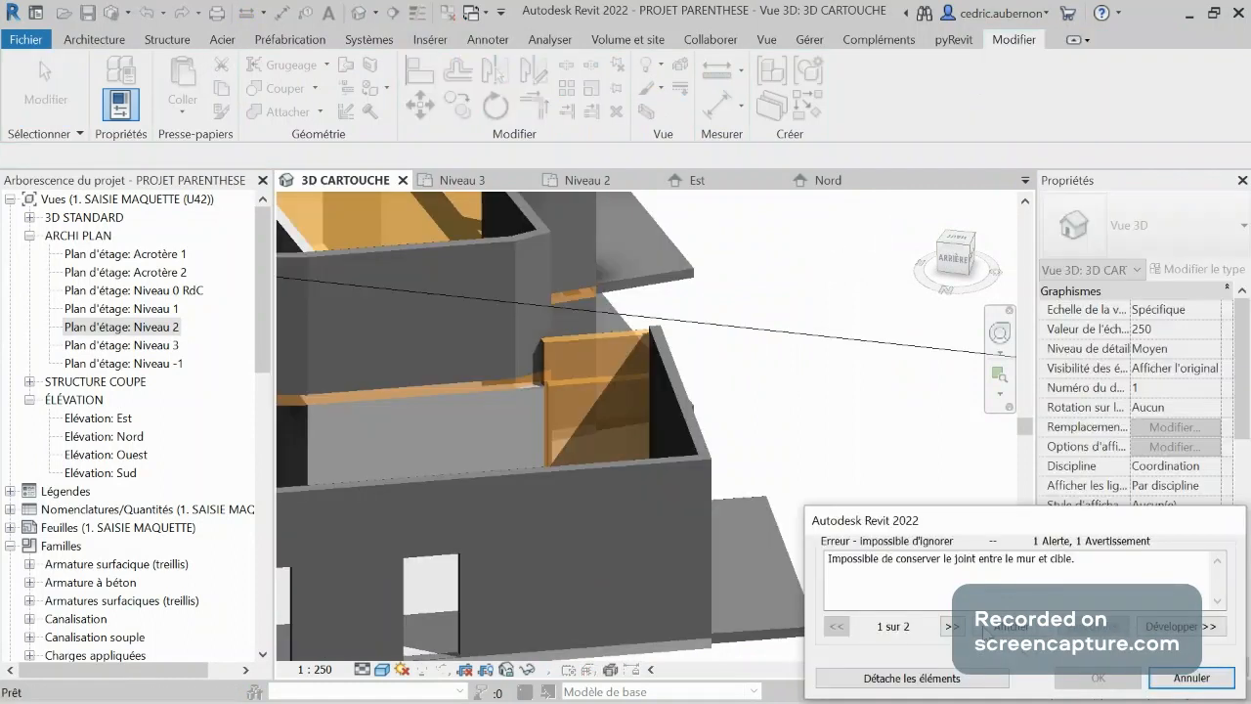
left_click(938, 677)
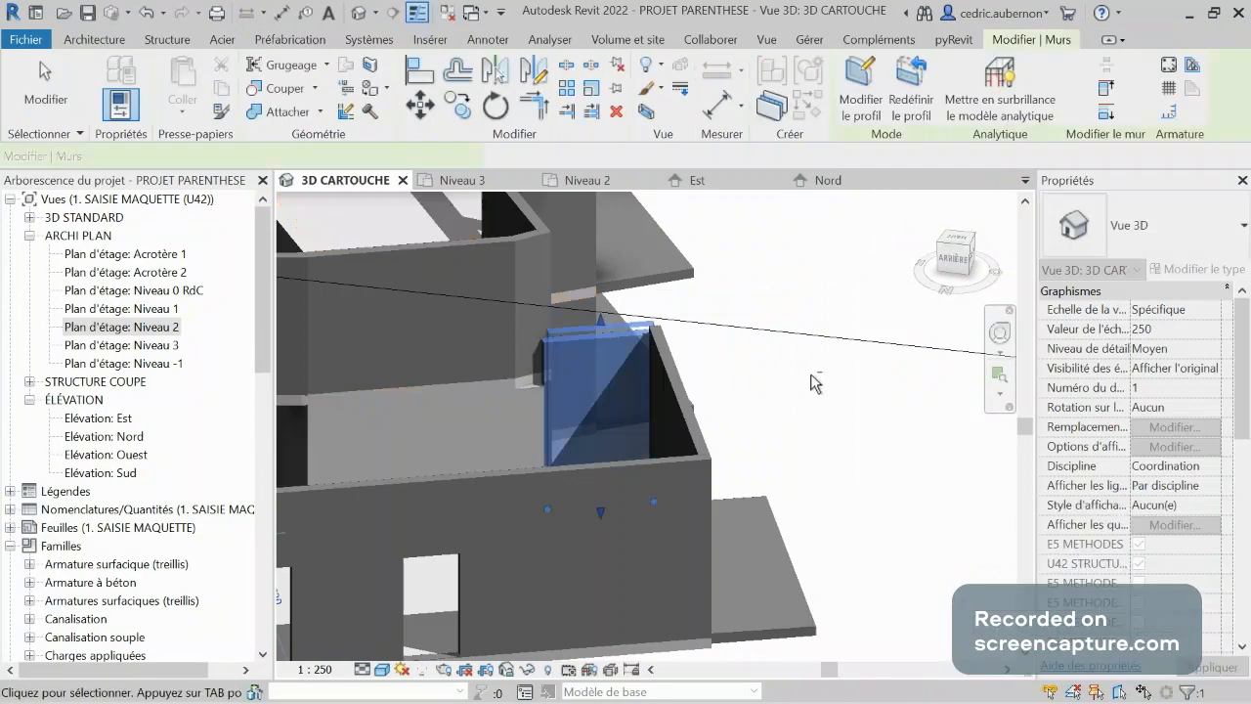
Check the raised return wall from the front and reapply its upper constraint to Acrotère 1 with an upper offset of 0.00.
middle_click_drag(811, 382, 596, 327, "shift")
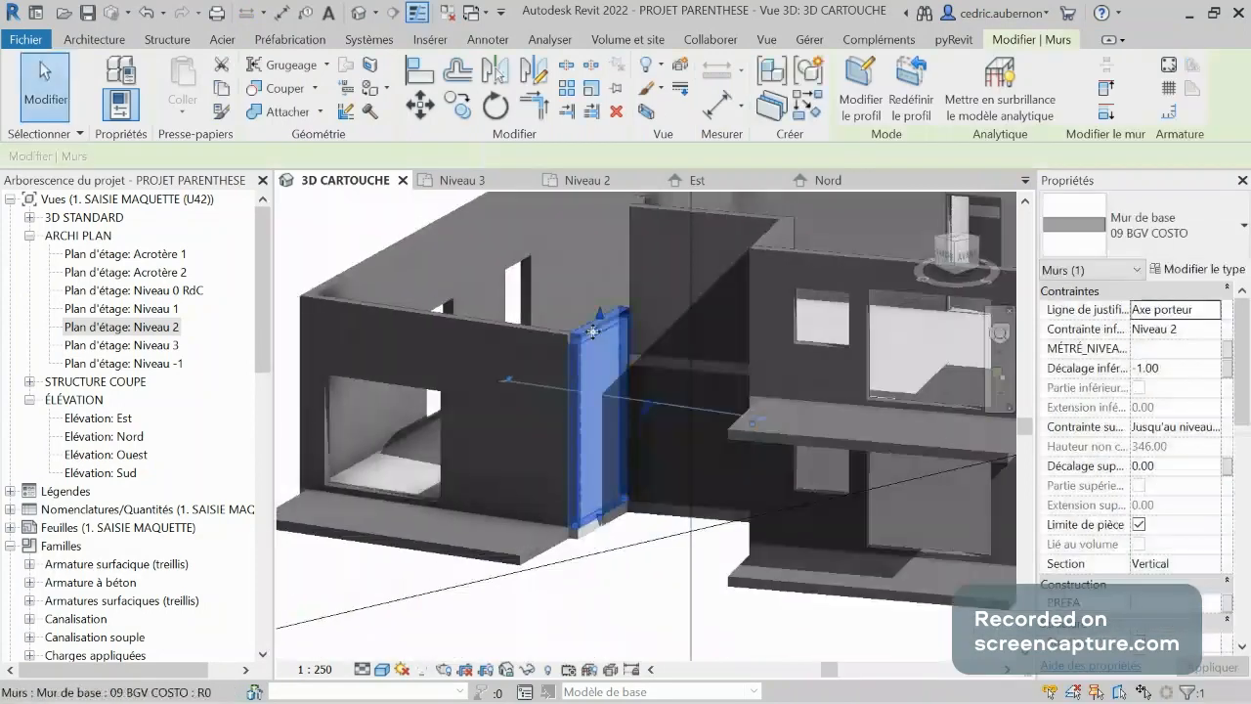
key("Escape")
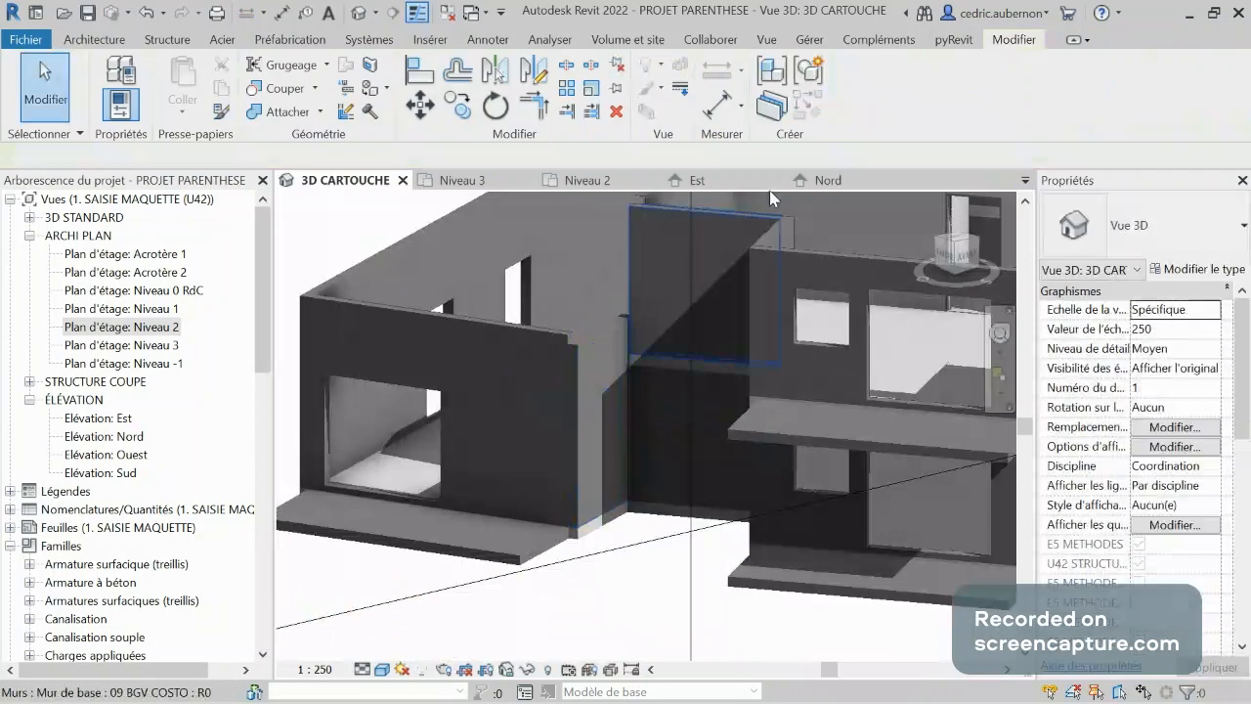
left_click(601, 344)
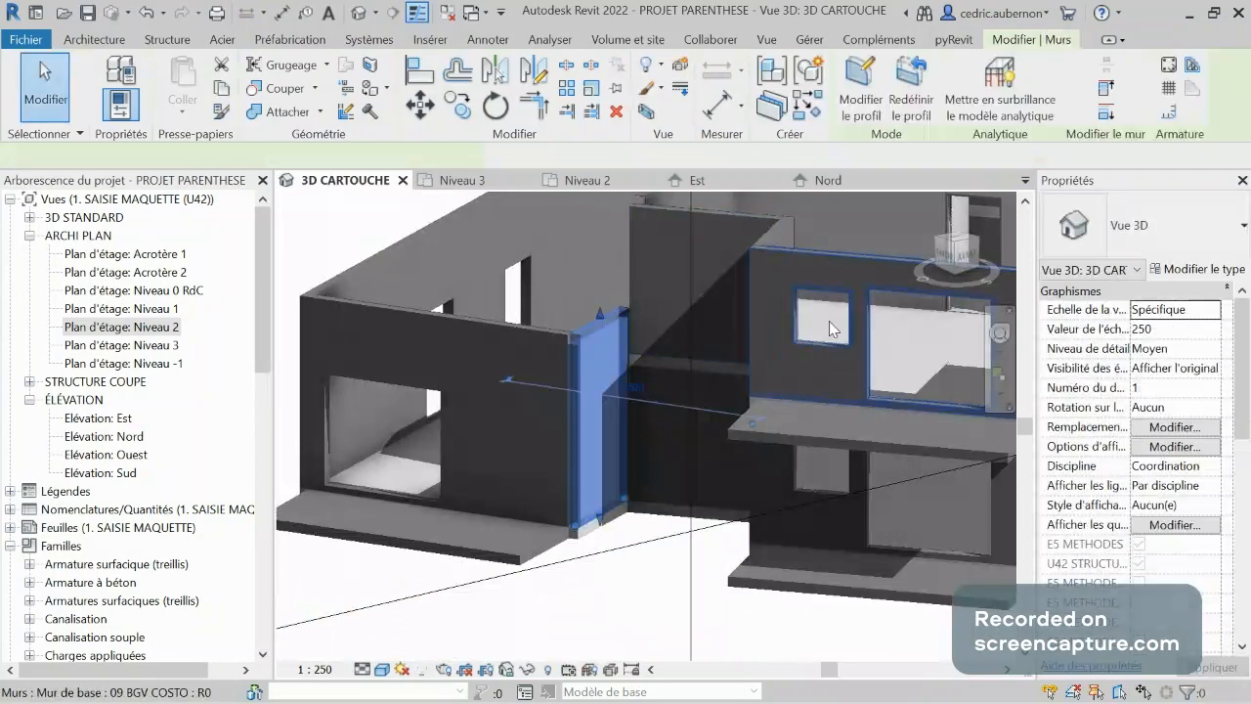
left_click(1183, 428)
left_click(1211, 427)
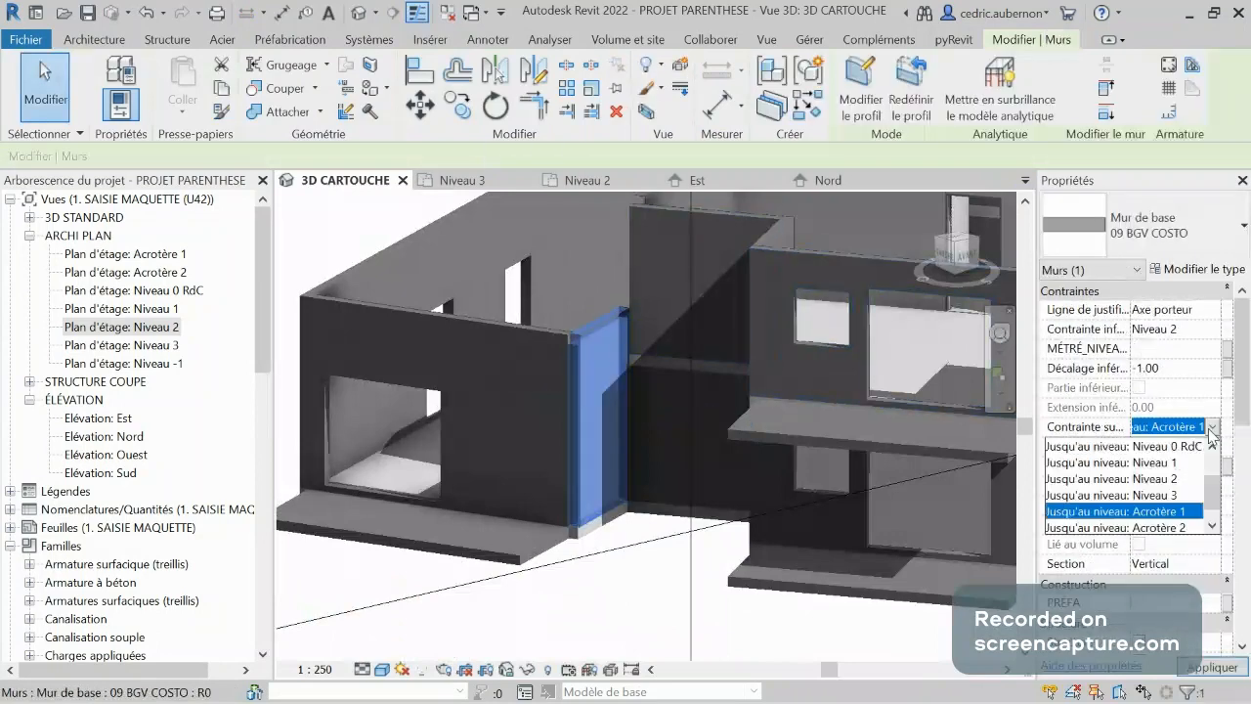
left_click(1147, 512)
left_click(1182, 467)
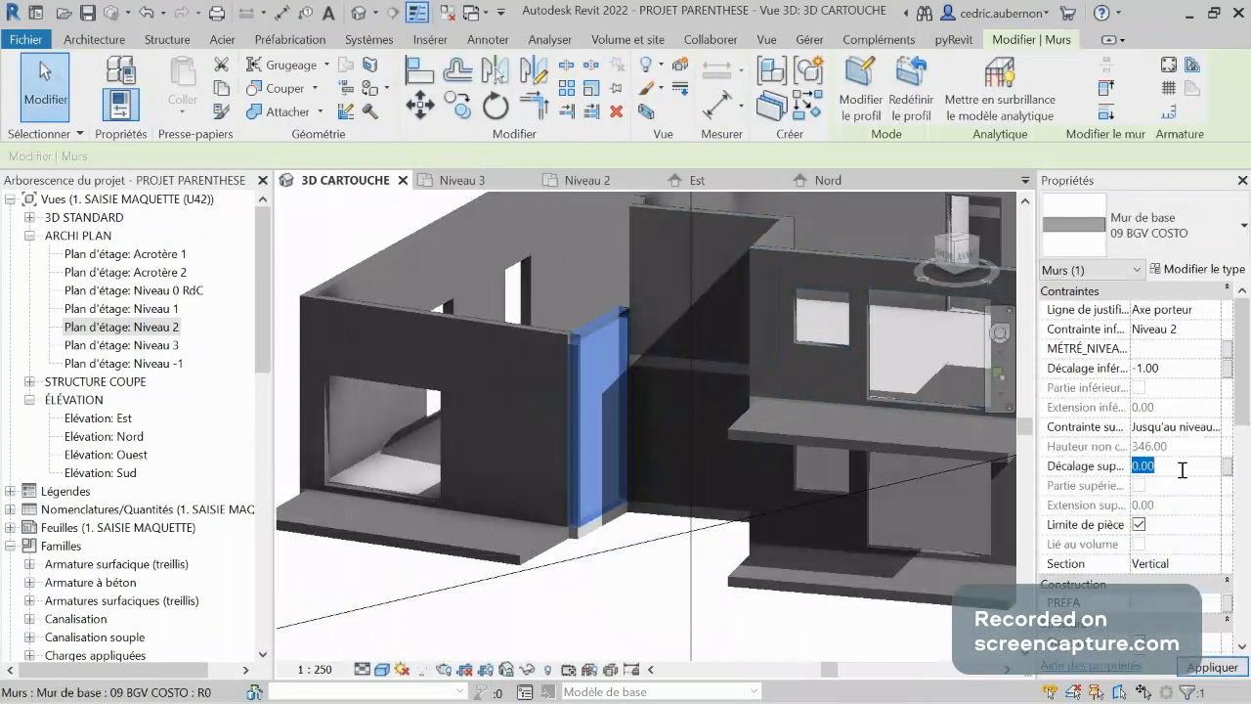
key("Return")
Align the upper line of the return wall's profile with the top of the adjoining front wall and finish the profile.
double_click(595, 336)
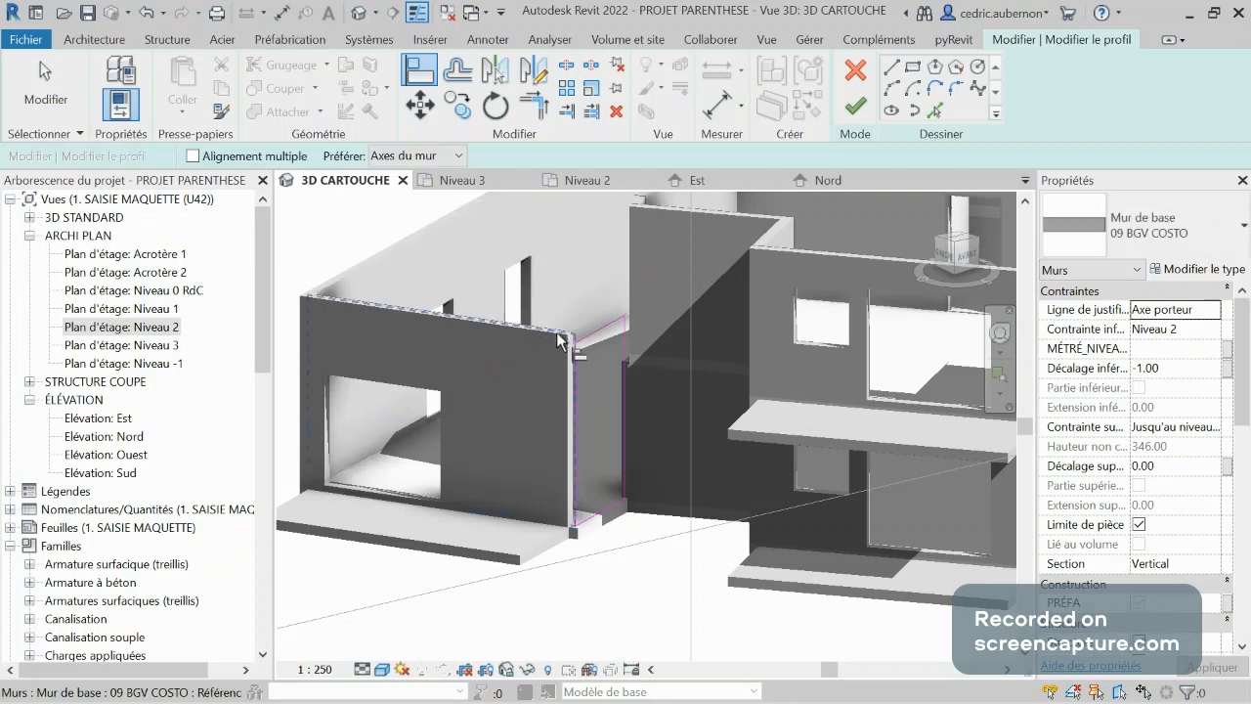
scroll(559, 340, "up", 1)
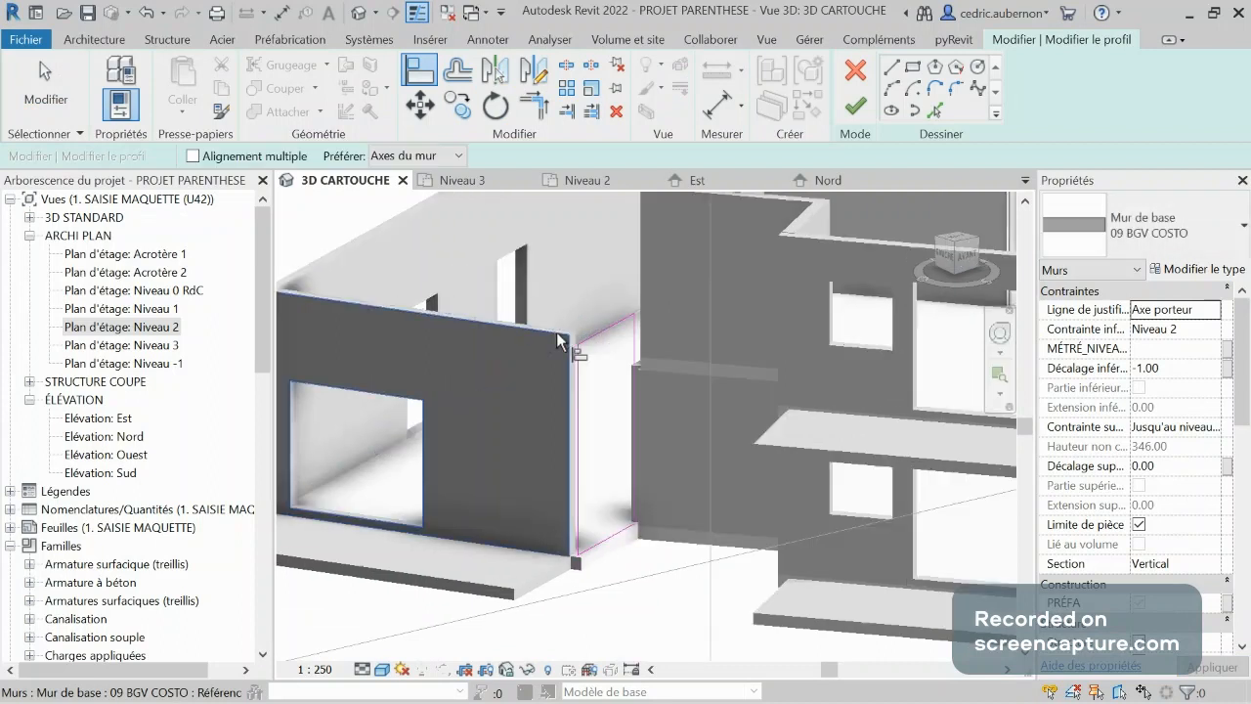
scroll(559, 340, "up", 4)
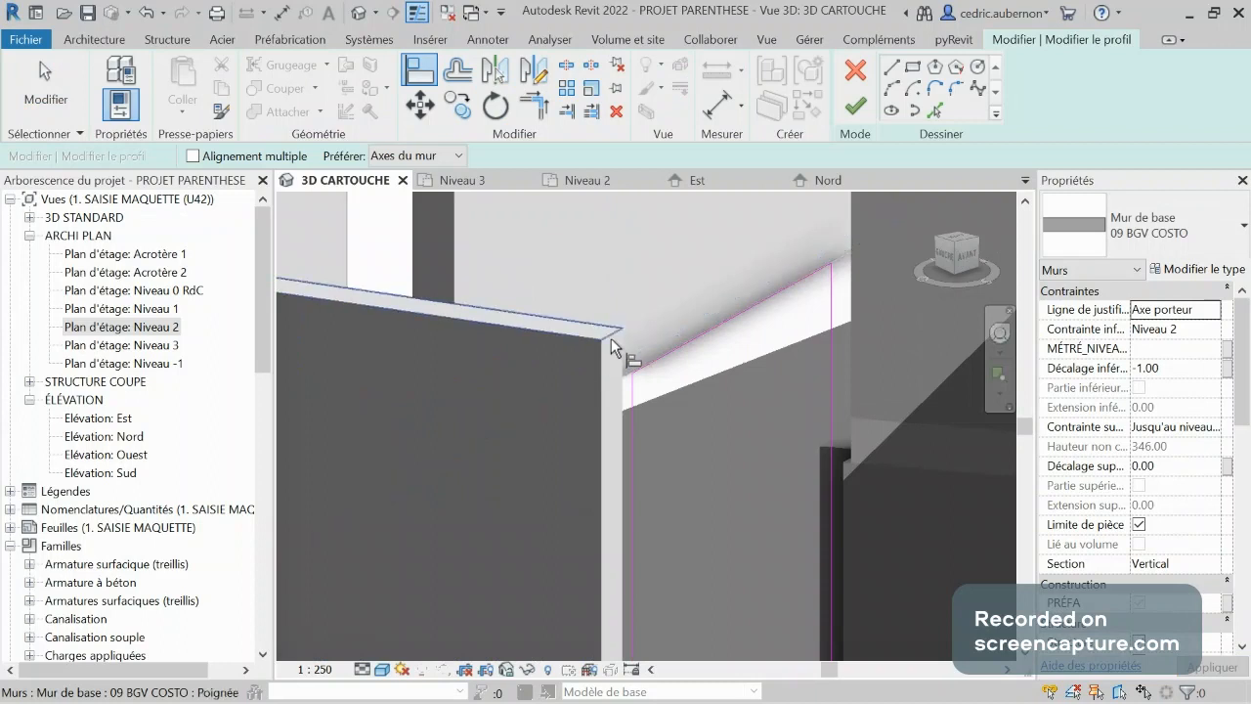
left_click(650, 360)
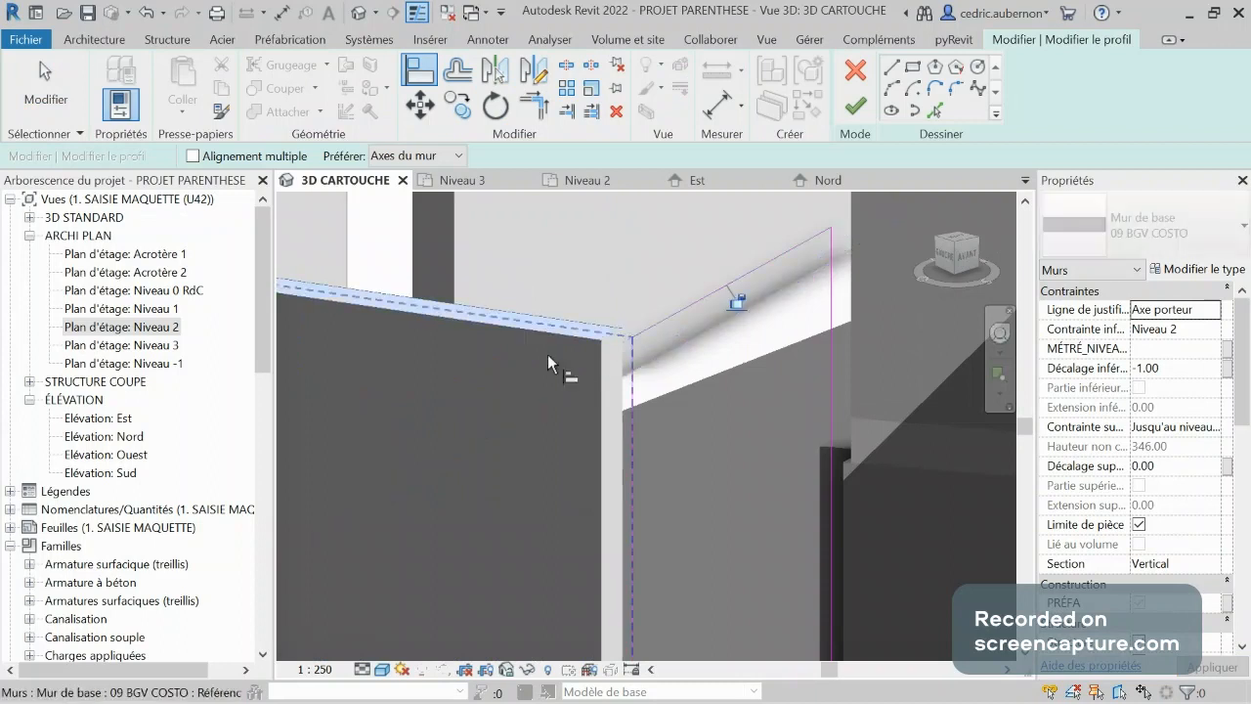
scroll(547, 353, "down", 2)
left_click(855, 105)
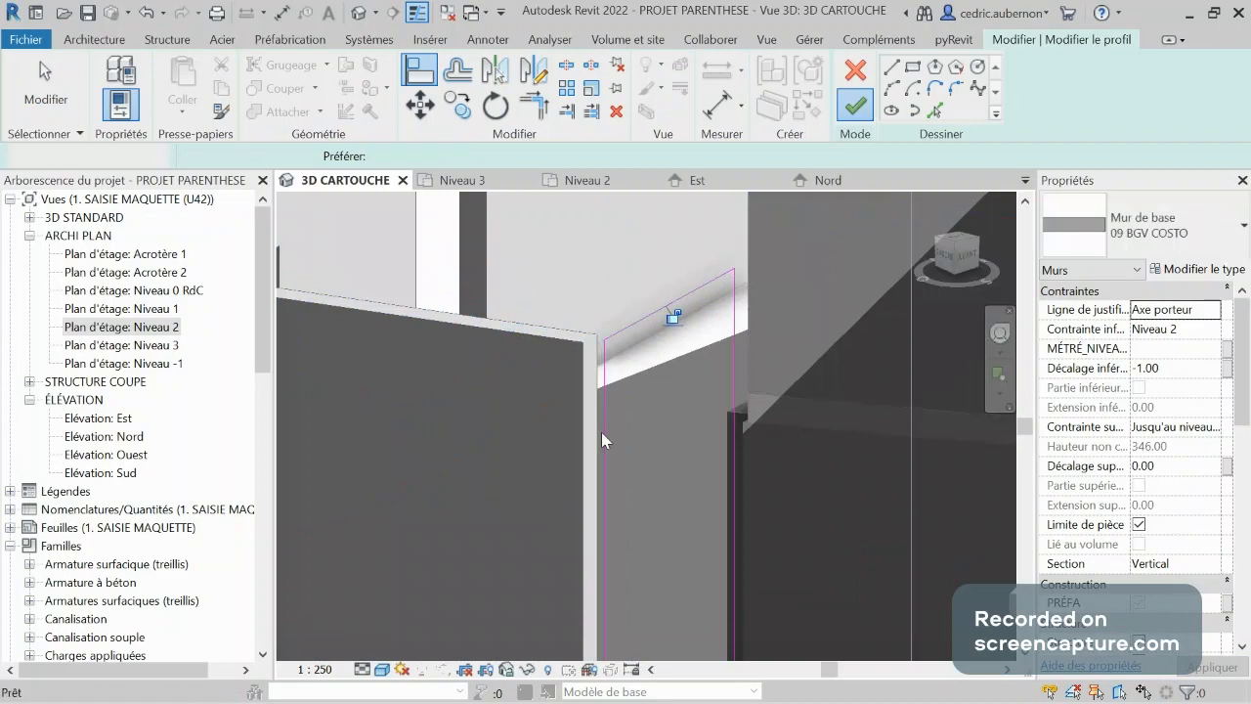
scroll(600, 432, "down", 1)
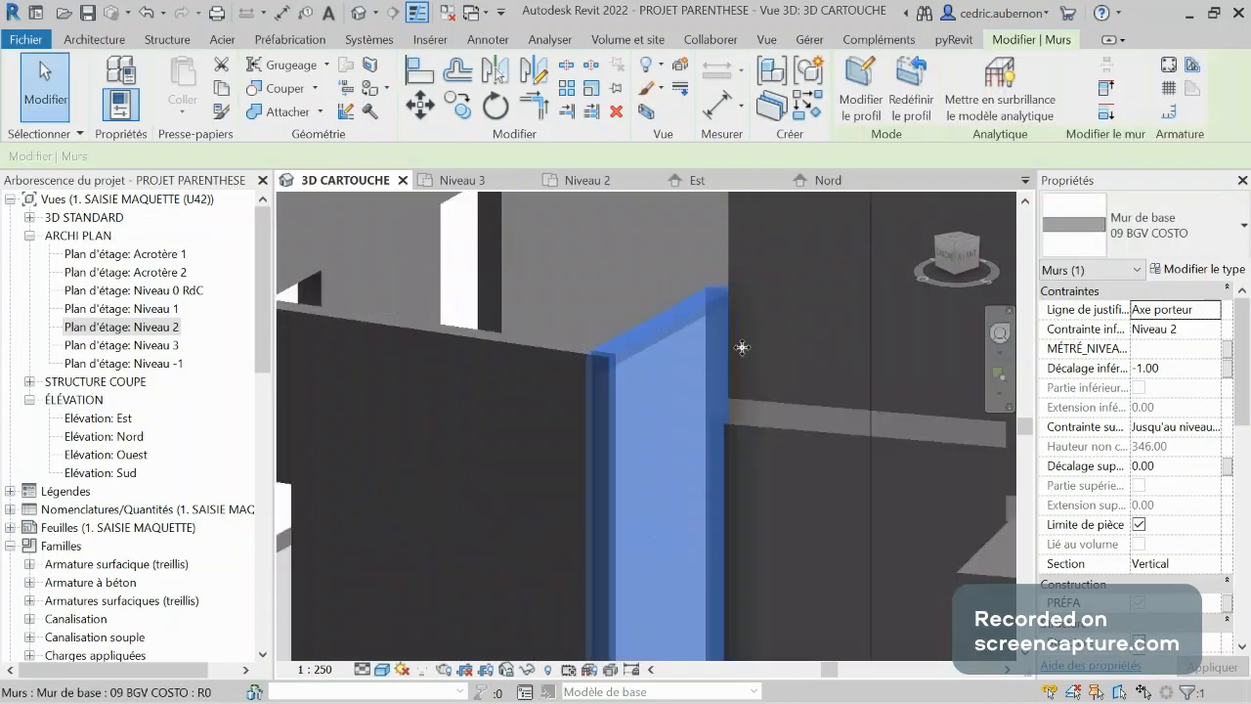
scroll(603, 351, "down", 3)
left_click(507, 415)
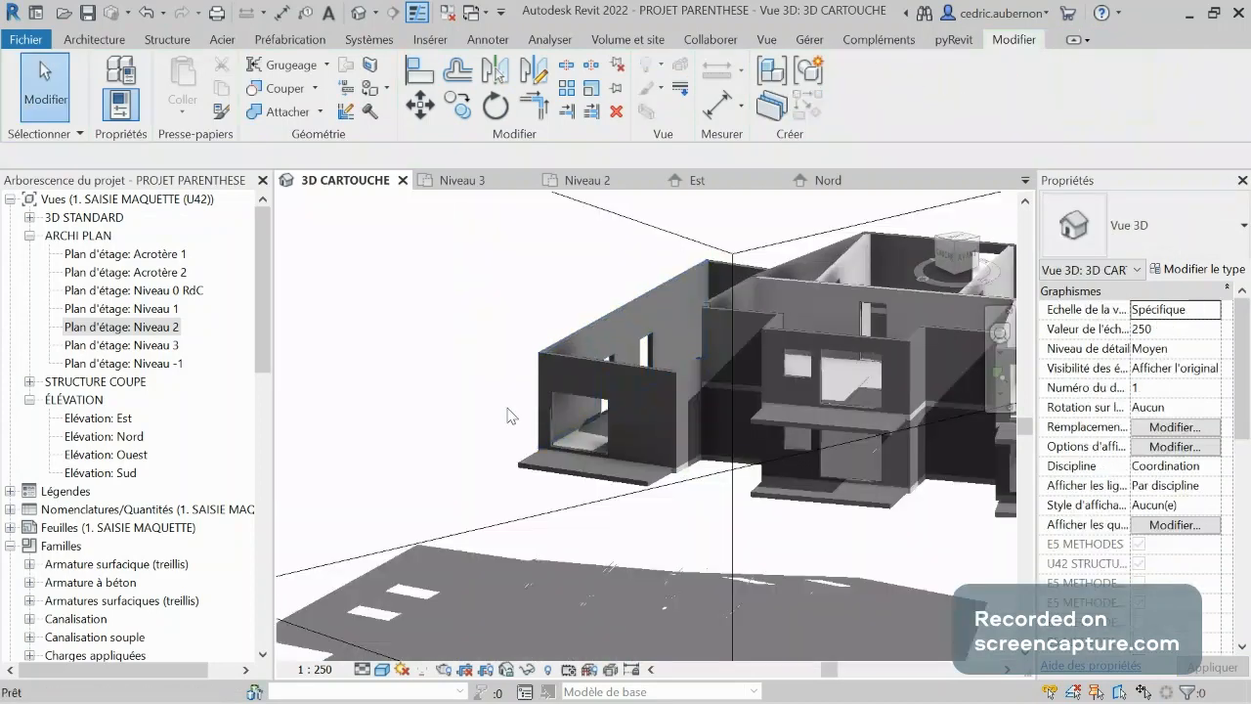
Reopen the return wall's profile and shorten its vertical line on the main building side to about 220.
middle_click_drag(456, 408, 649, 395, "shift")
scroll(649, 394, "up", 5)
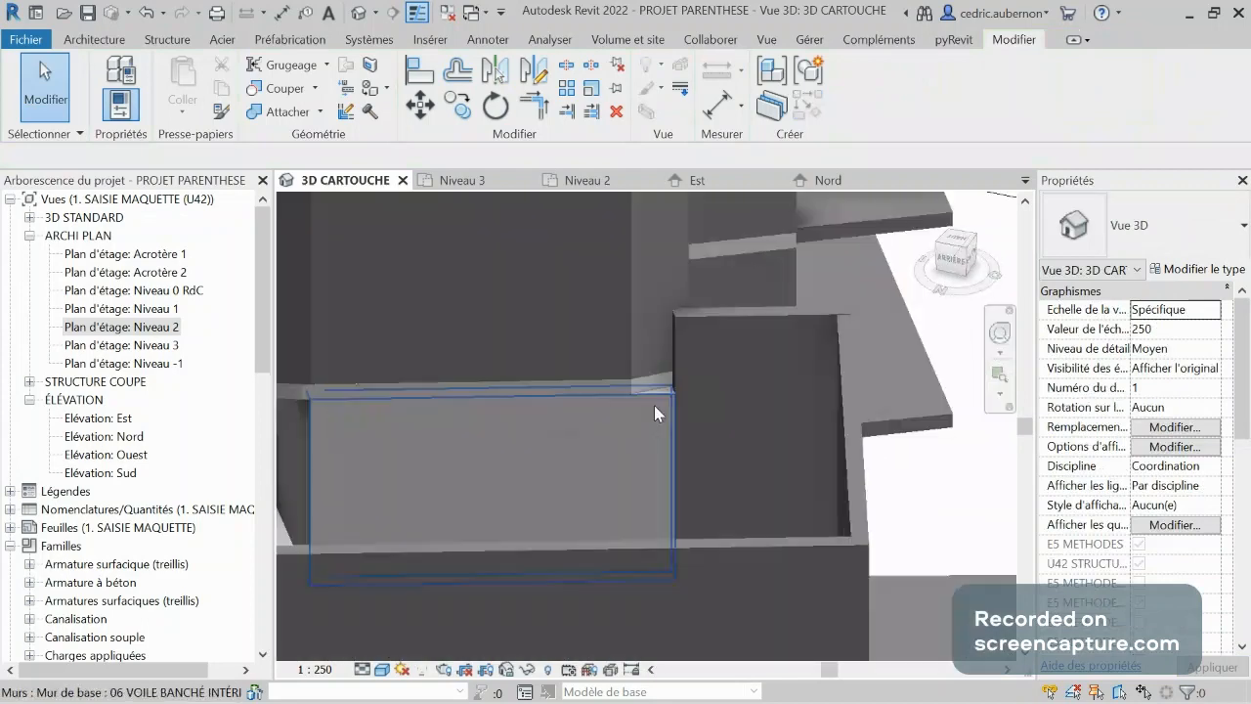
scroll(658, 398, "down", 1)
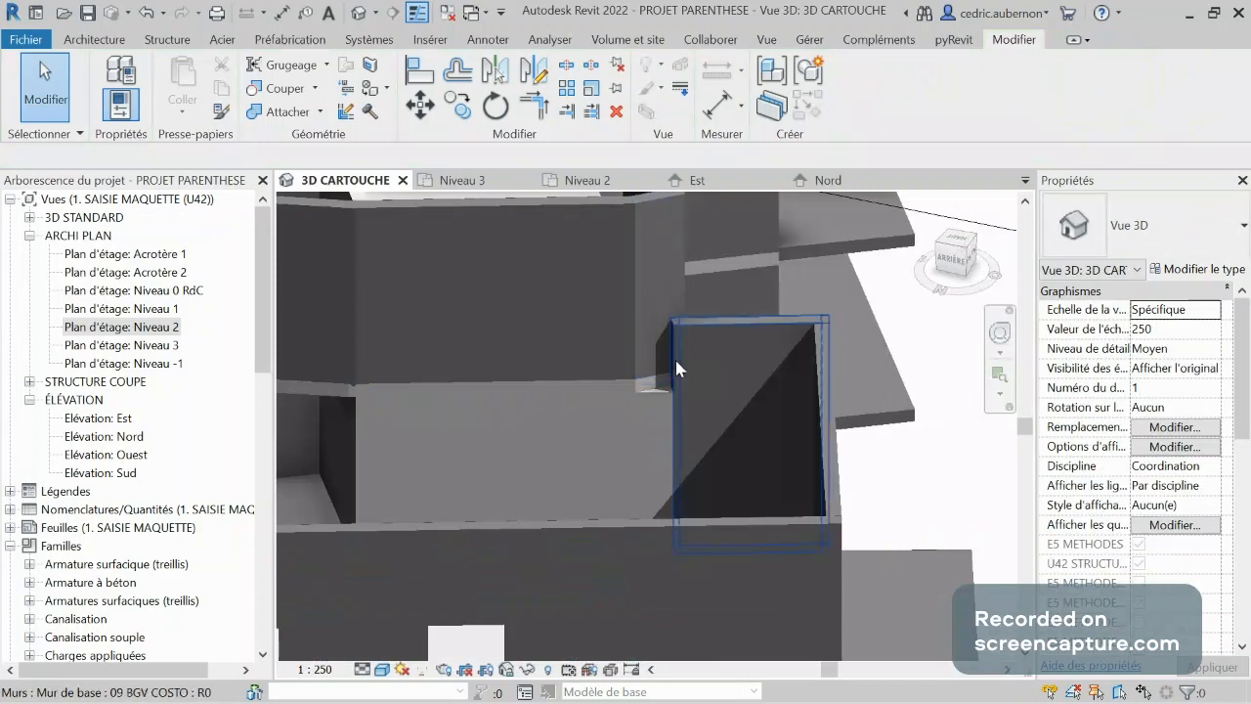
left_click(684, 370)
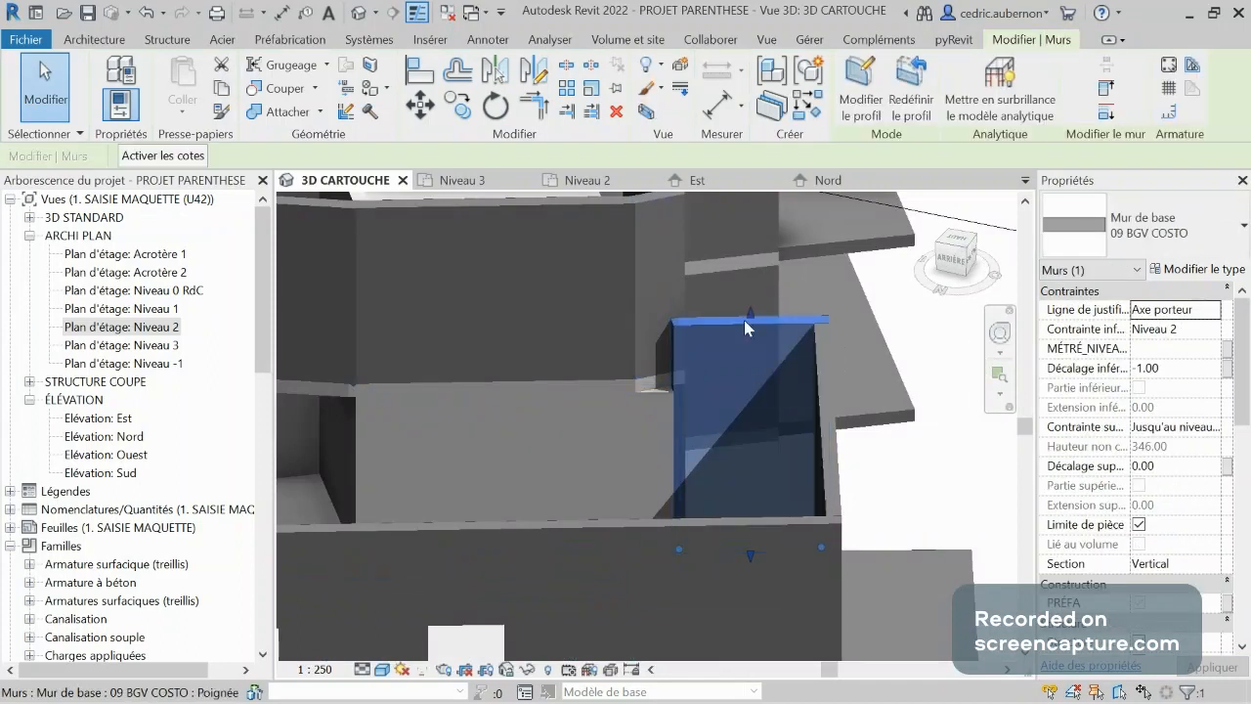
left_click_drag(744, 319, 736, 324)
double_click(736, 324)
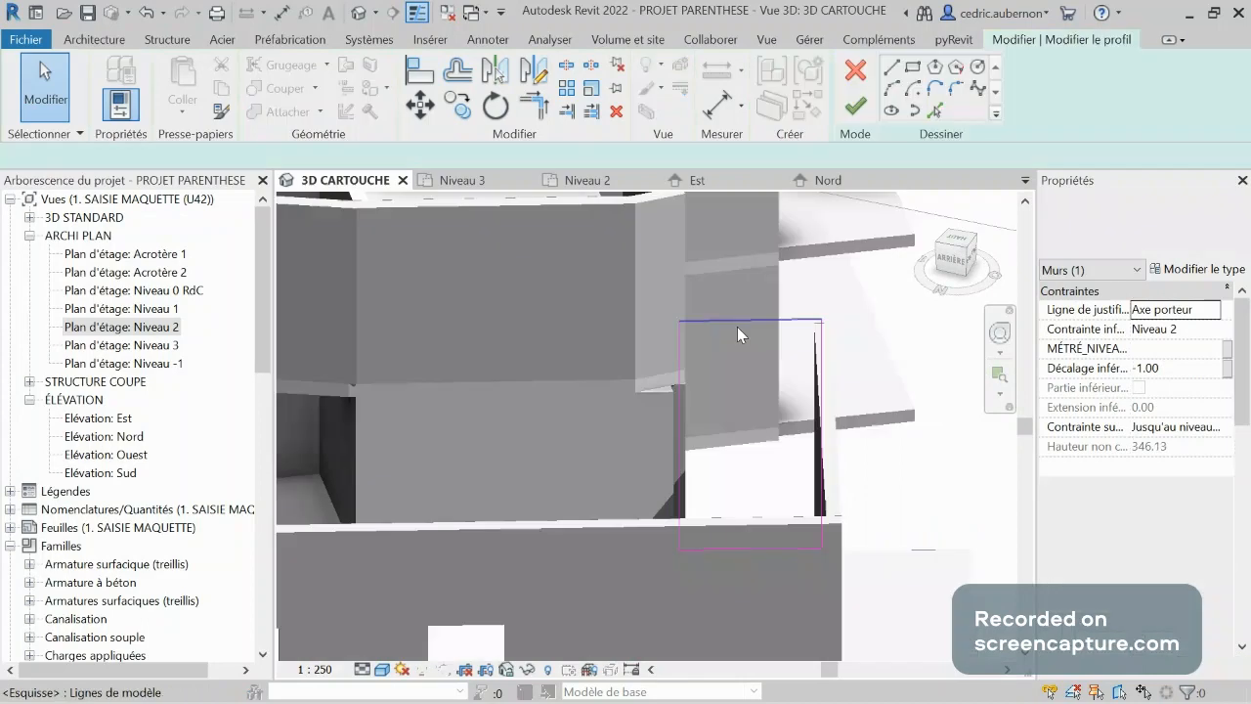
left_click(680, 354)
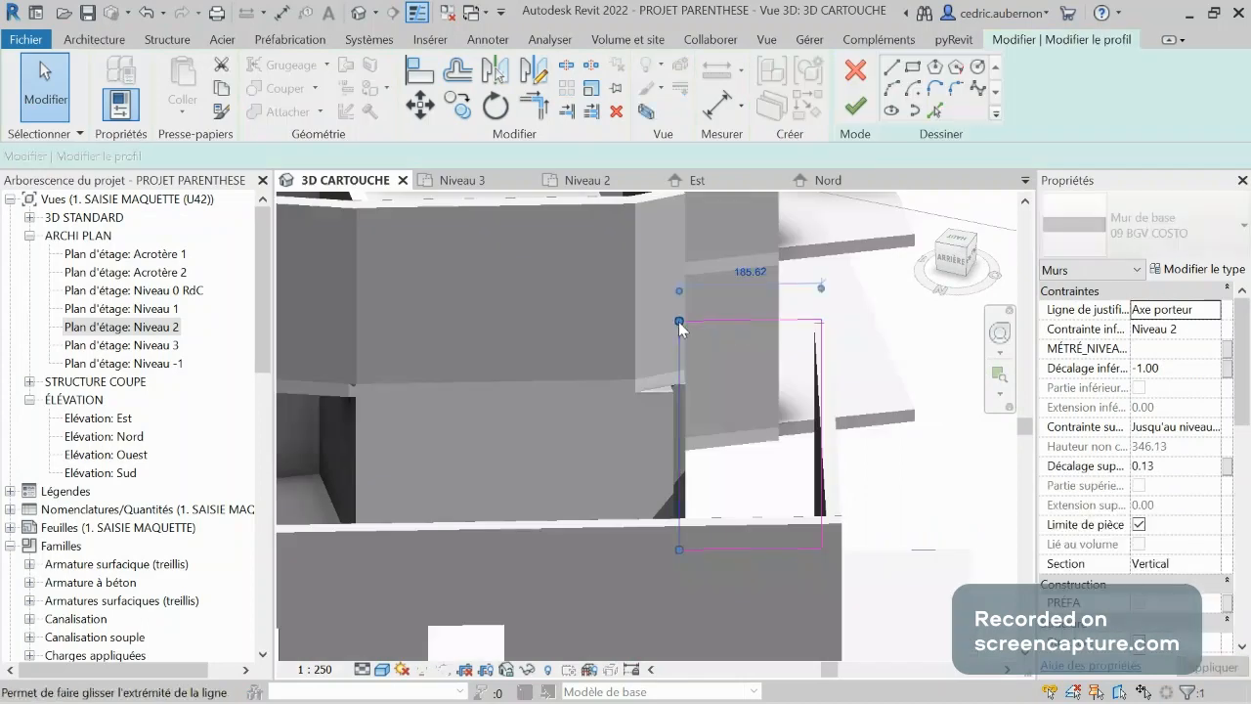
mouse_move(679, 321)
left_mouse_down()
mouse_move(663, 369)
mouse_move(679, 403)
left_mouse_up()
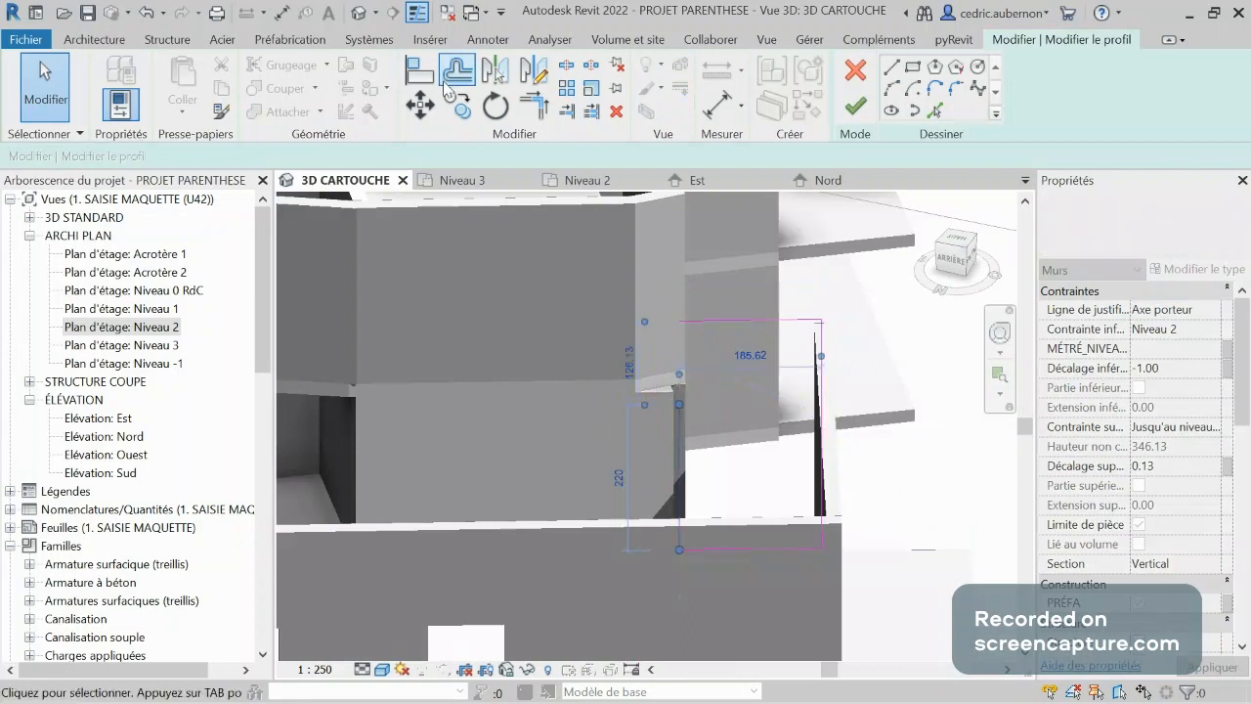
key("a")
key("l")
scroll(642, 368, "up", 2)
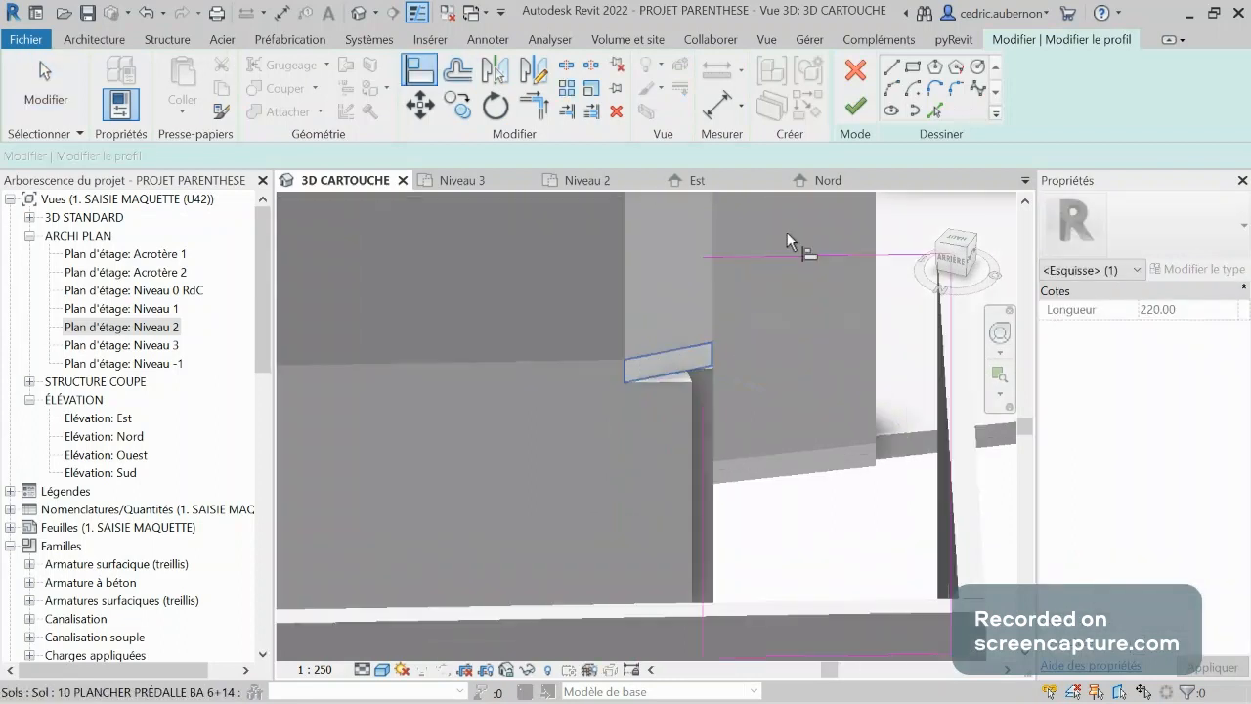
key("Escape")
key("Escape")
Add profile lines to the return wall by picking the slab's underside edge and the main building wall's vertical edge.
left_click(933, 111)
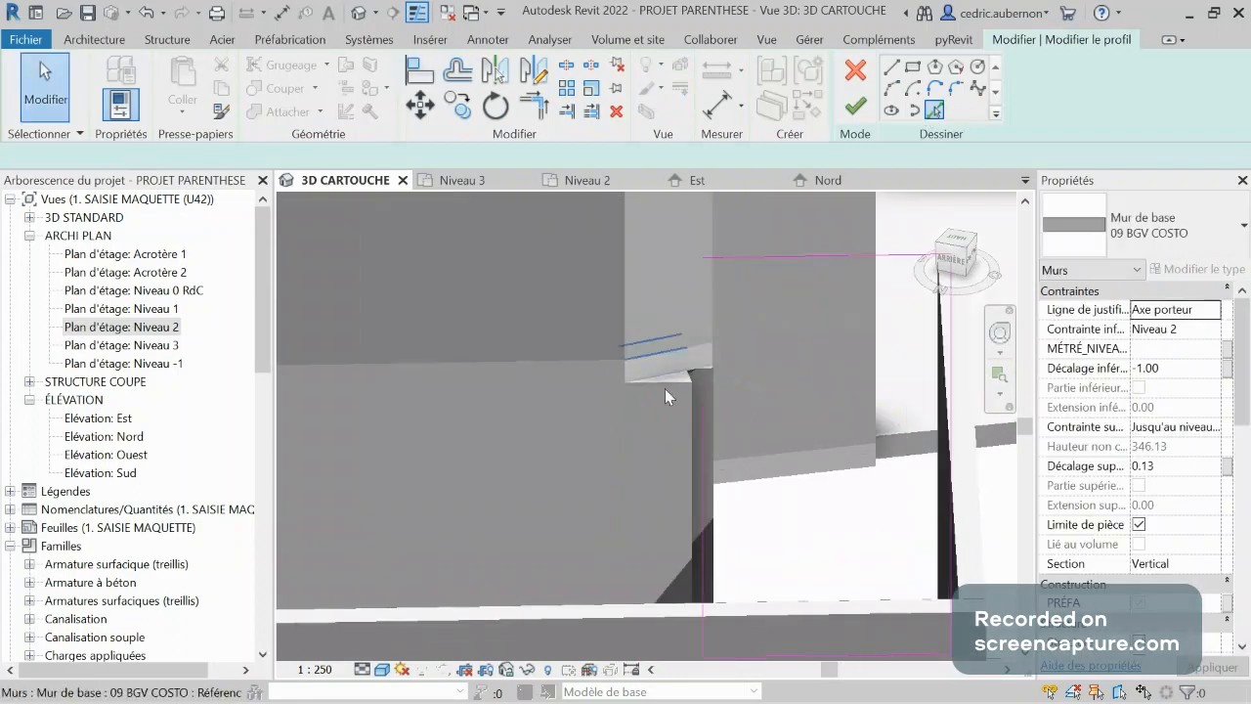
left_click(666, 384)
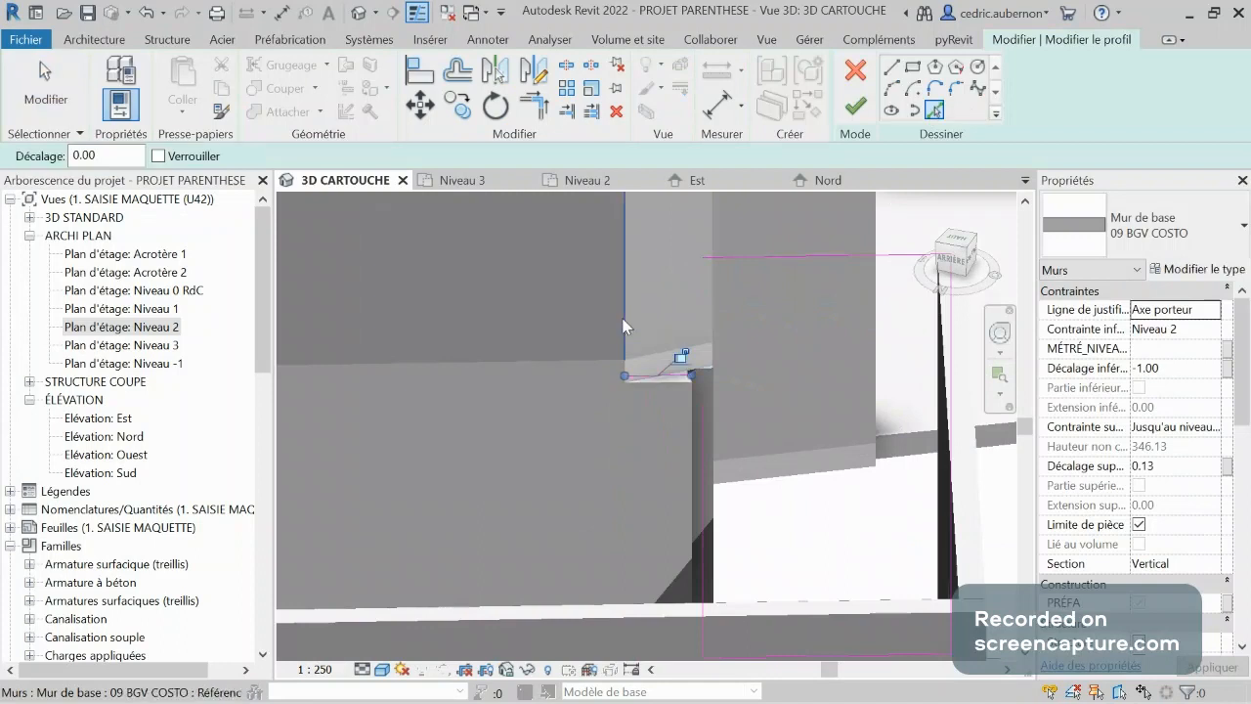
left_click(626, 325)
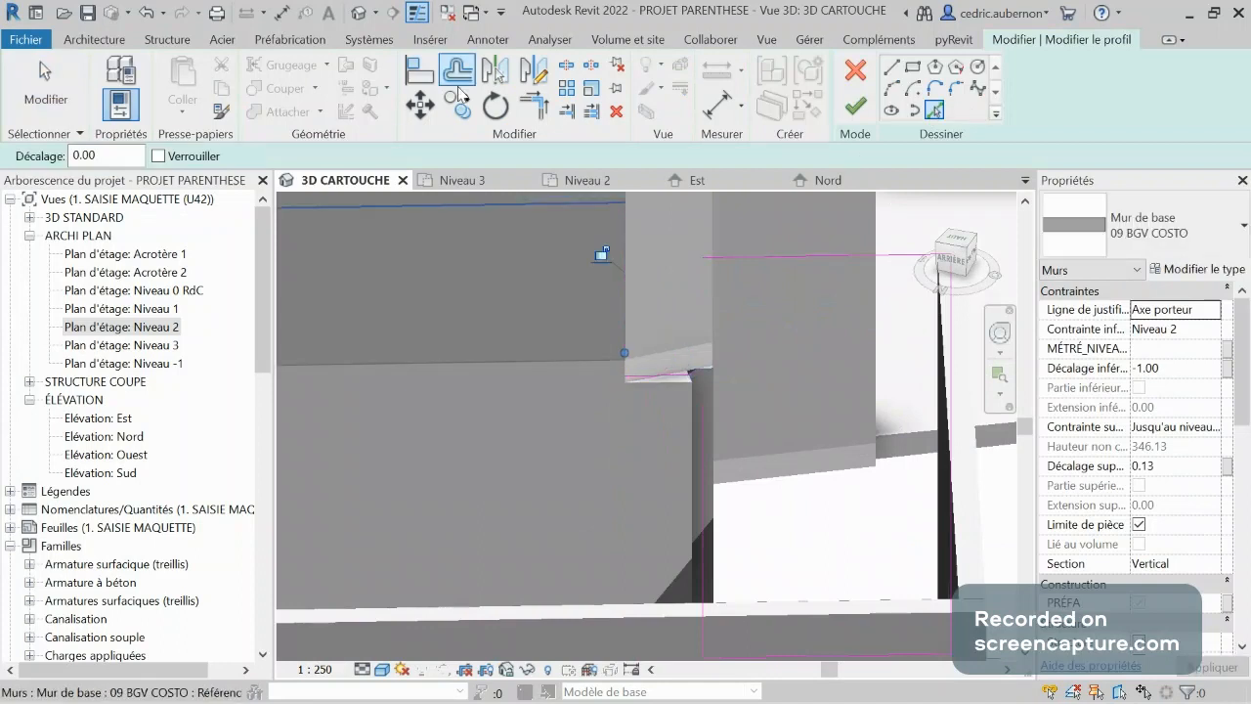
Trim the picked lines into a closed, notched outline with the upper line and finish the profile without saving the project.
key("t")
key("r")
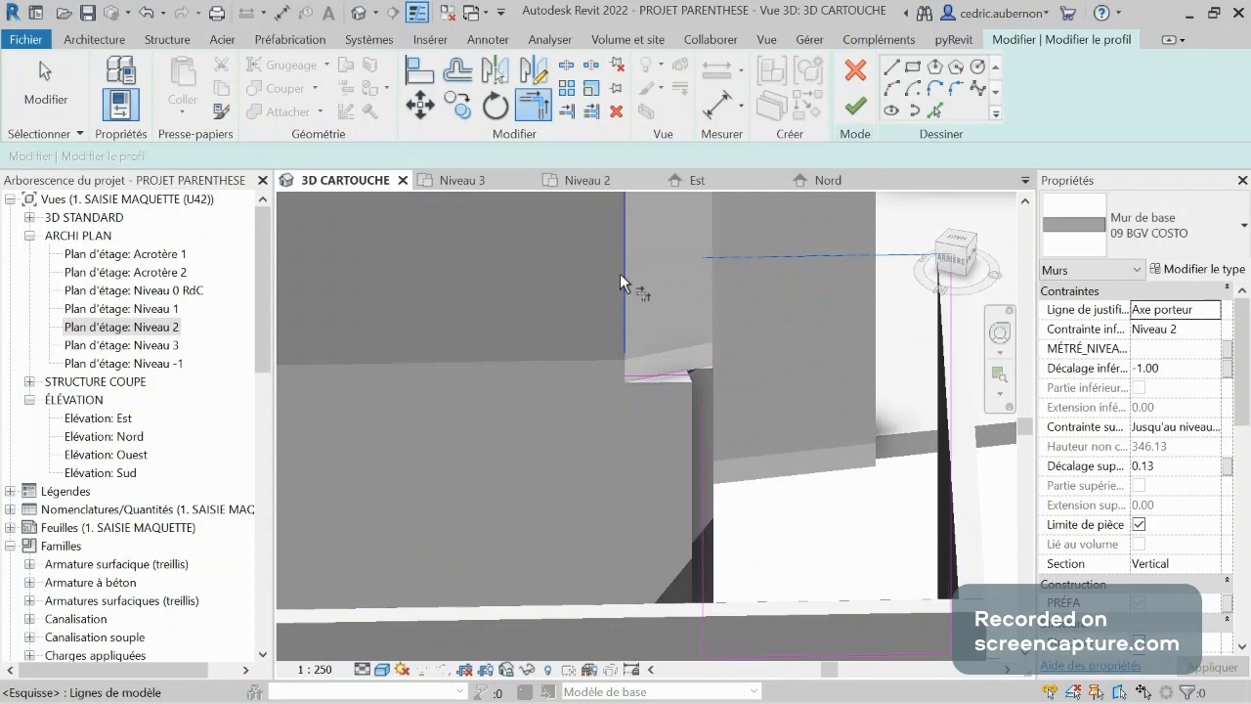
left_click(619, 274)
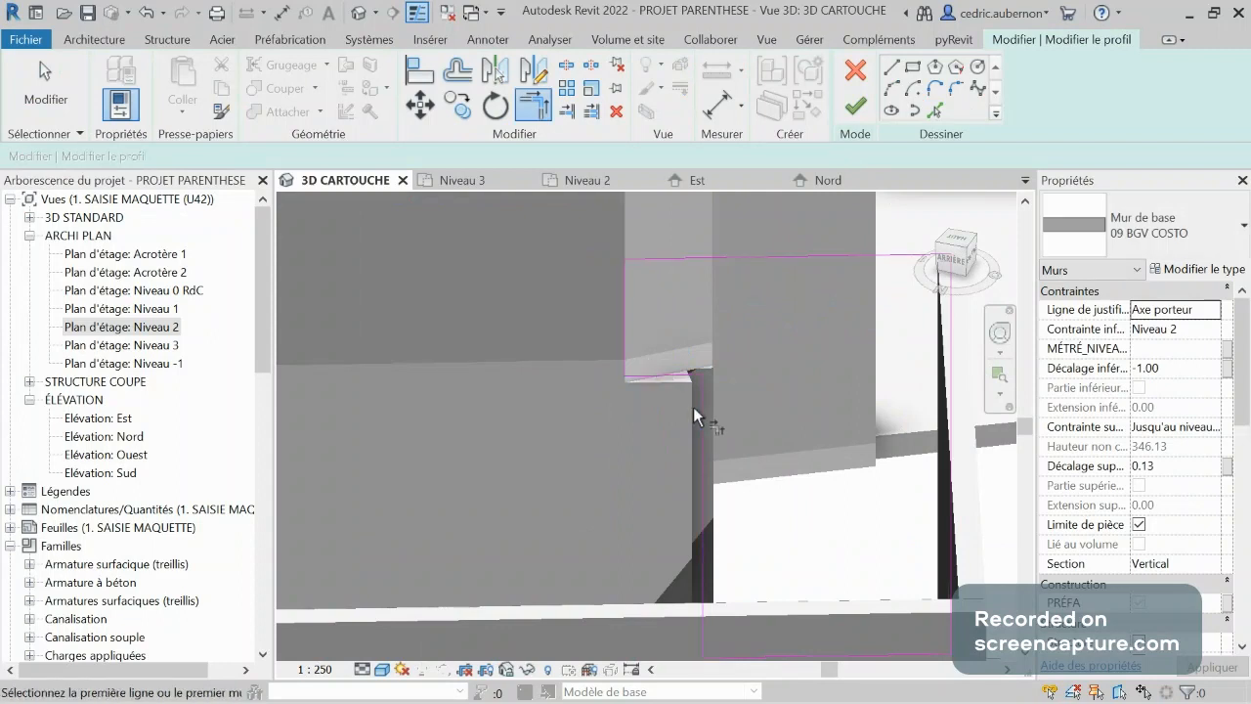
scroll(692, 406, "up", 3)
mouse_move(742, 394)
middle_mouse_down("shift")
mouse_move(714, 430)
mouse_move(653, 430)
mouse_move(757, 381)
middle_mouse_up("shift")
left_click(856, 110)
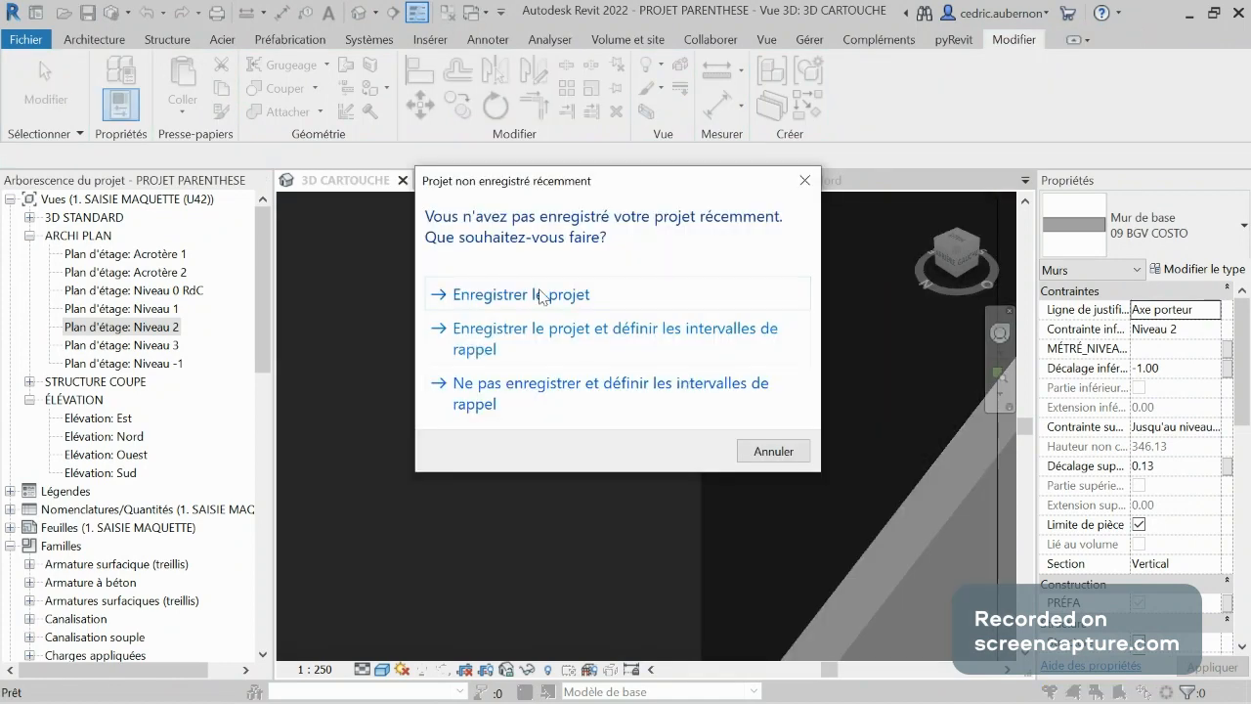
left_click(773, 451)
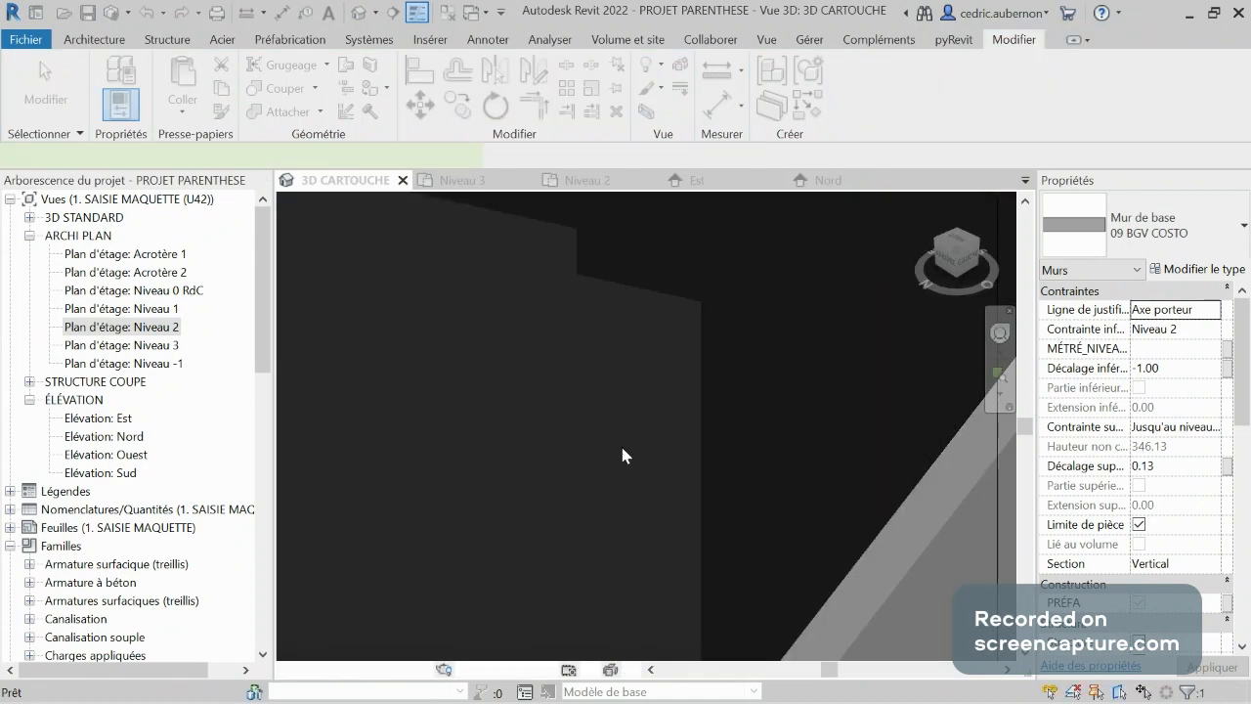
left_click(622, 449)
scroll(622, 449, "down", 4)
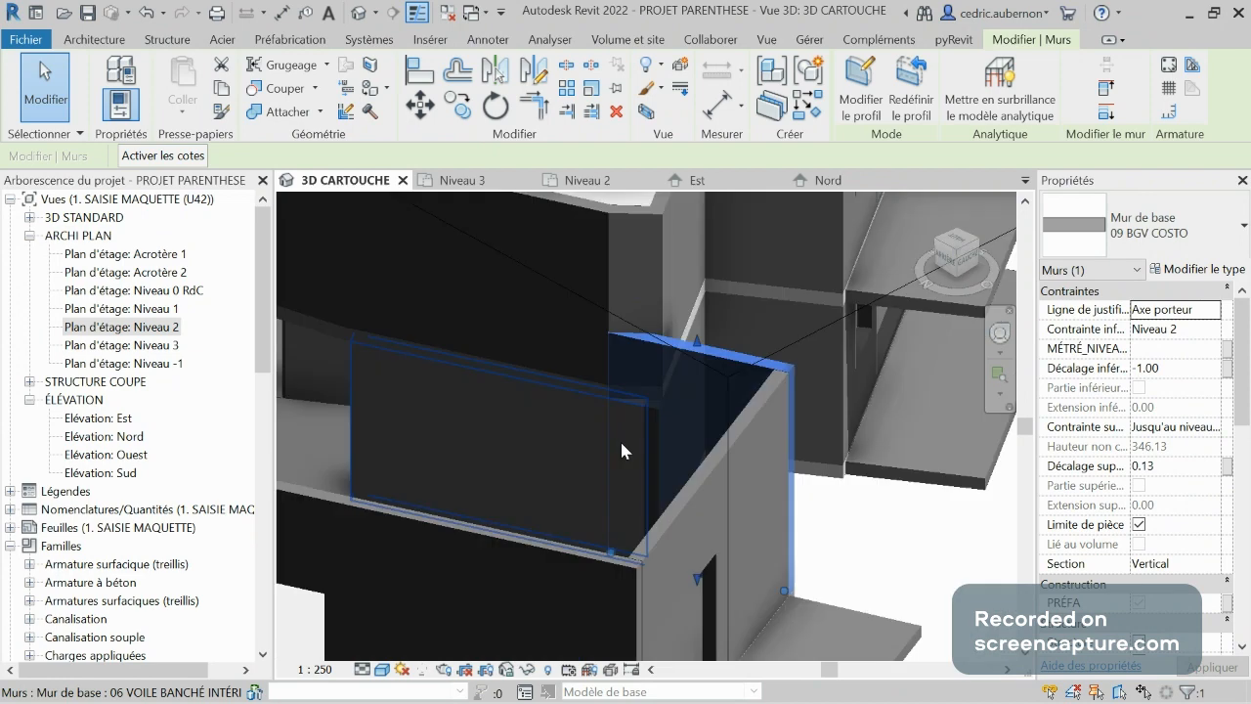
Reopen the return wall's profile, align the notch's horizontal line with the lower edge of the upper wall, and finish the profile.
key("Escape")
middle_click_drag(846, 479, 611, 393, "shift")
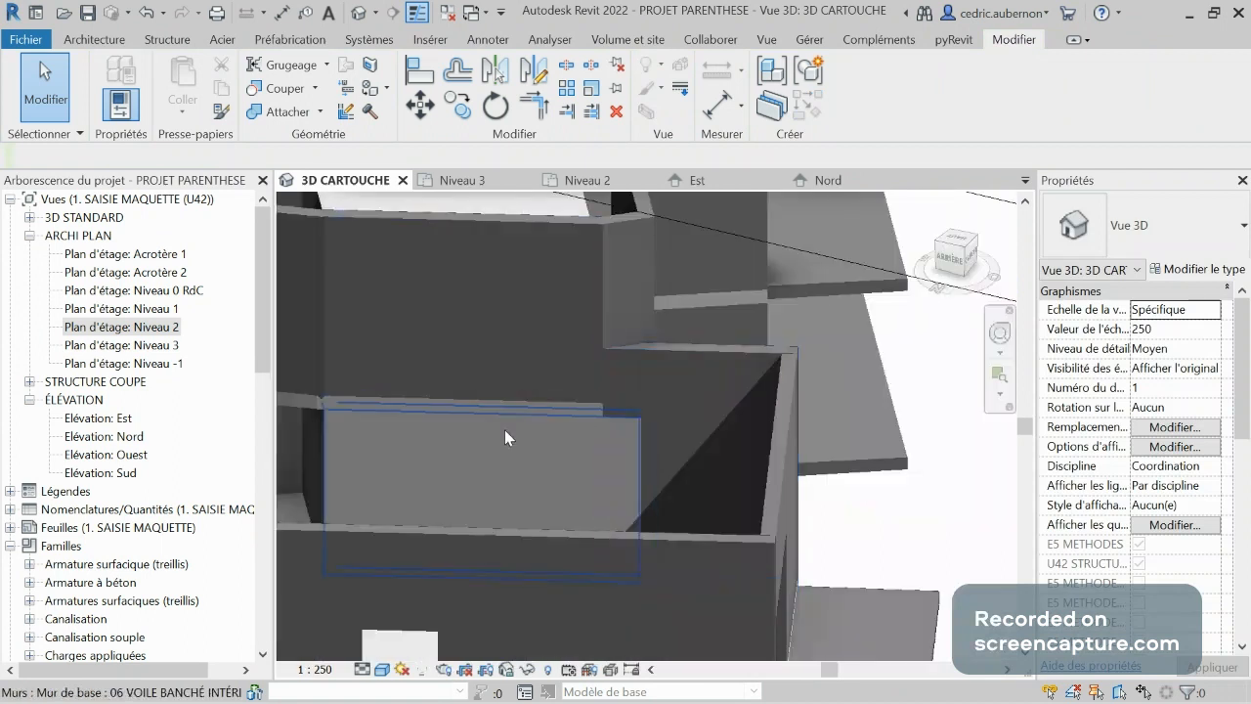
scroll(638, 443, "down", 1)
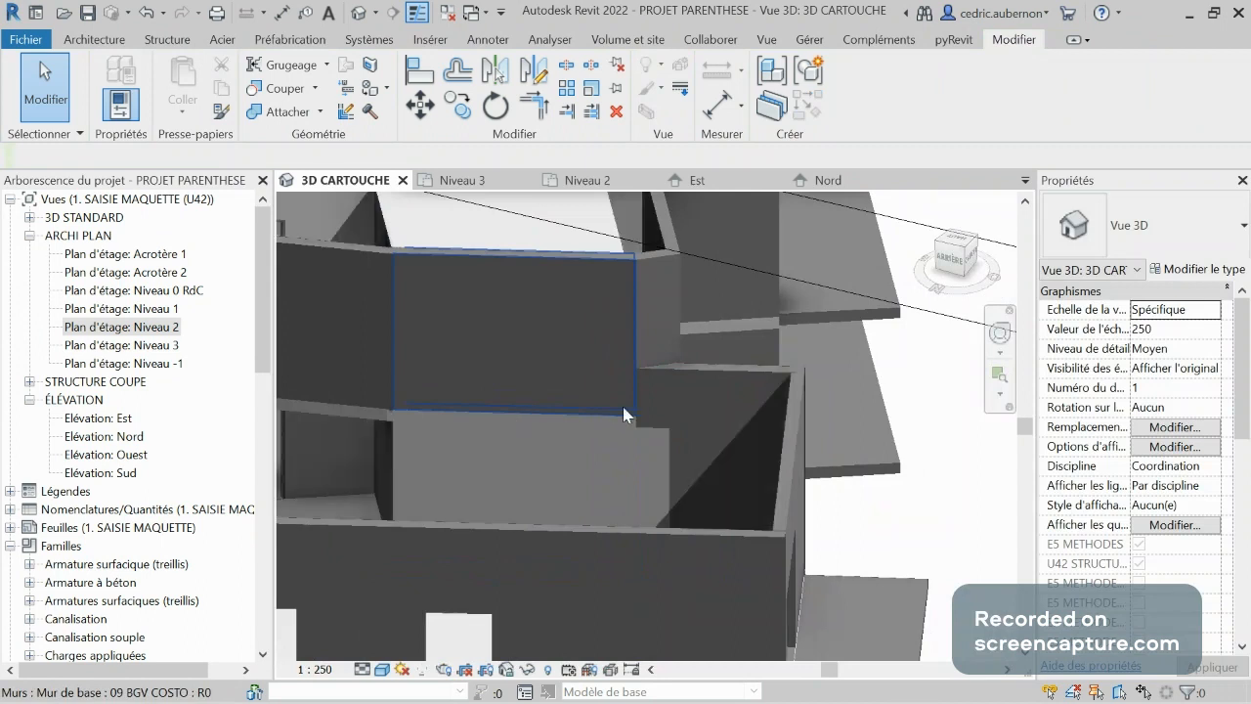
mouse_move(672, 420)
middle_mouse_down("shift")
mouse_move(788, 525)
mouse_move(639, 477)
mouse_move(774, 516)
mouse_move(882, 512)
mouse_move(644, 451)
mouse_move(700, 415)
mouse_move(610, 380)
middle_mouse_up("shift")
scroll(644, 452, "up", 3)
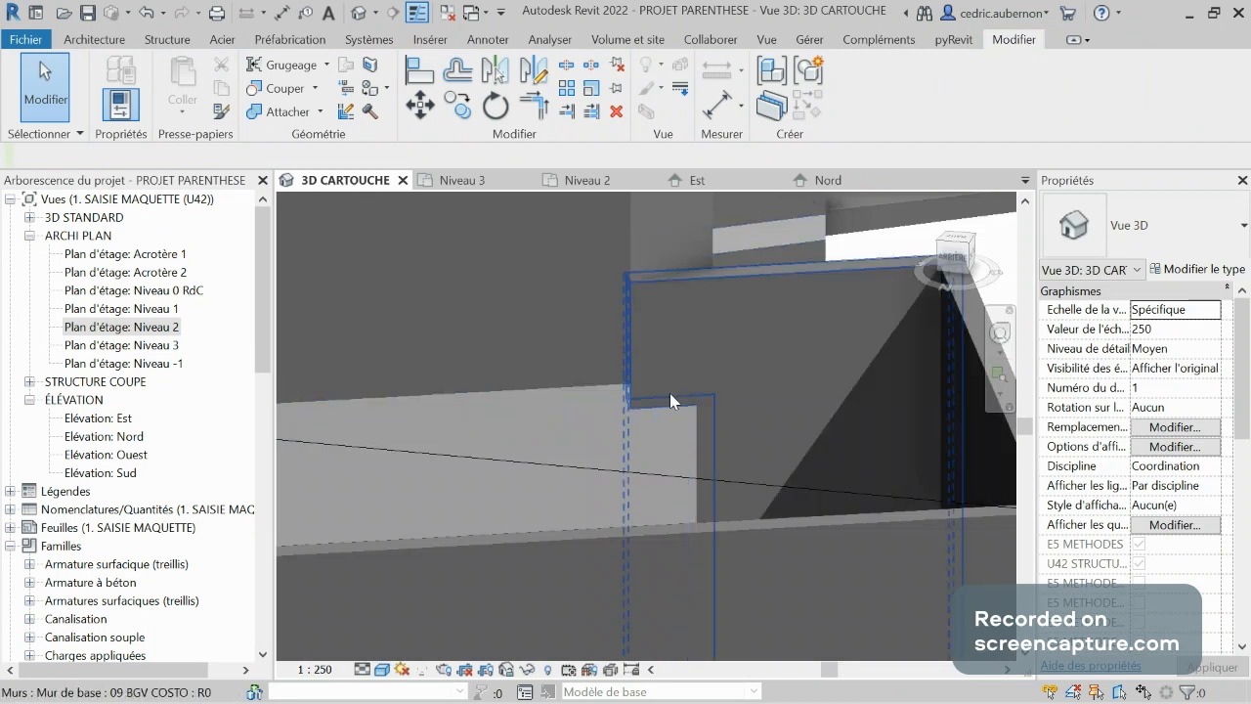
left_click(692, 282)
left_click(882, 108)
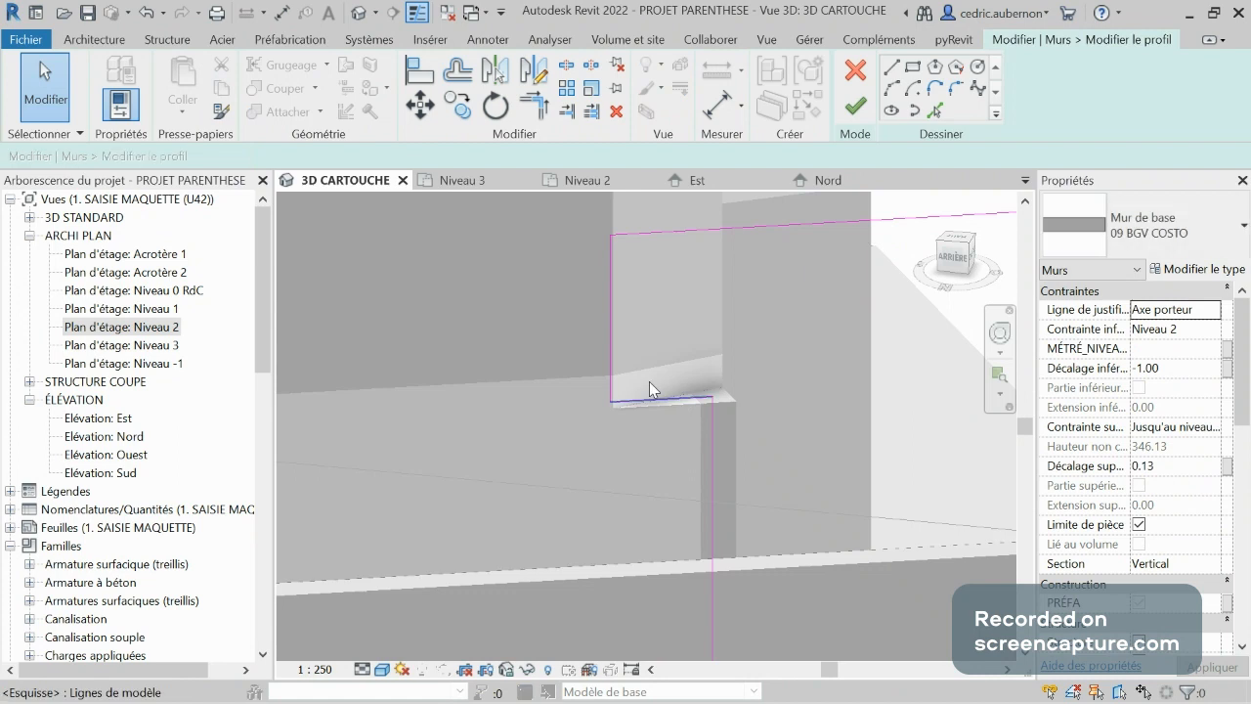
key("l")
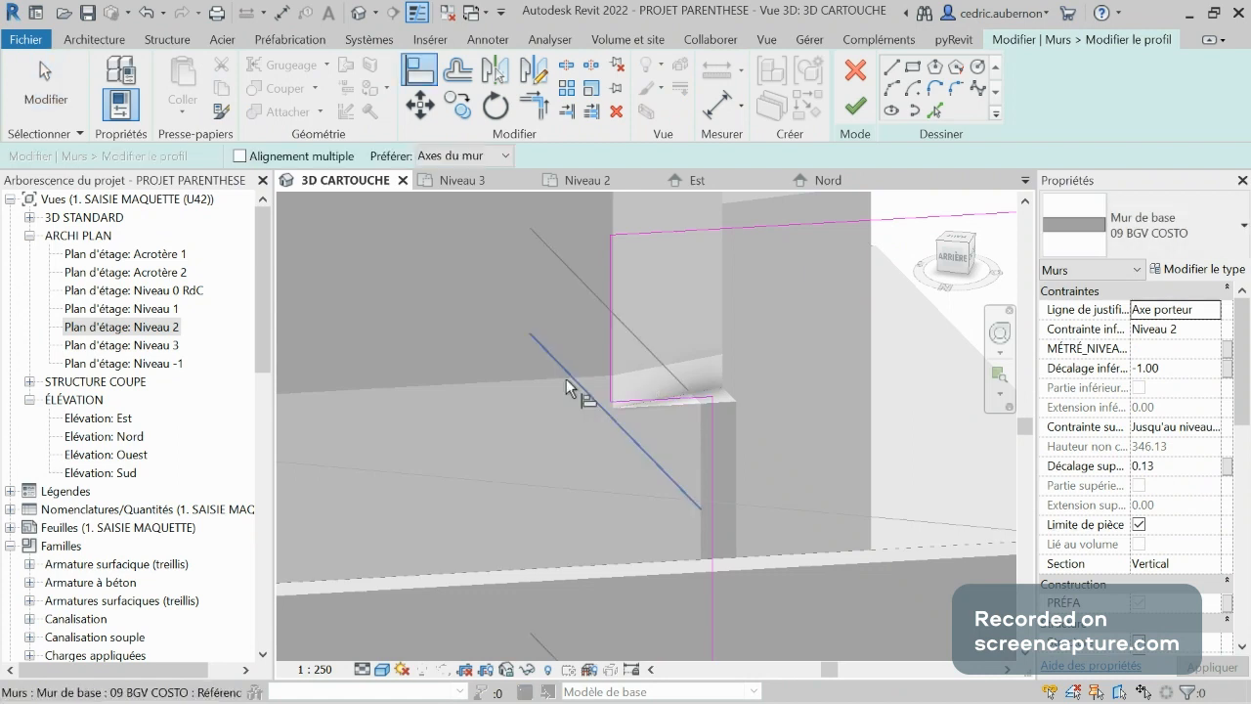
left_click(568, 372)
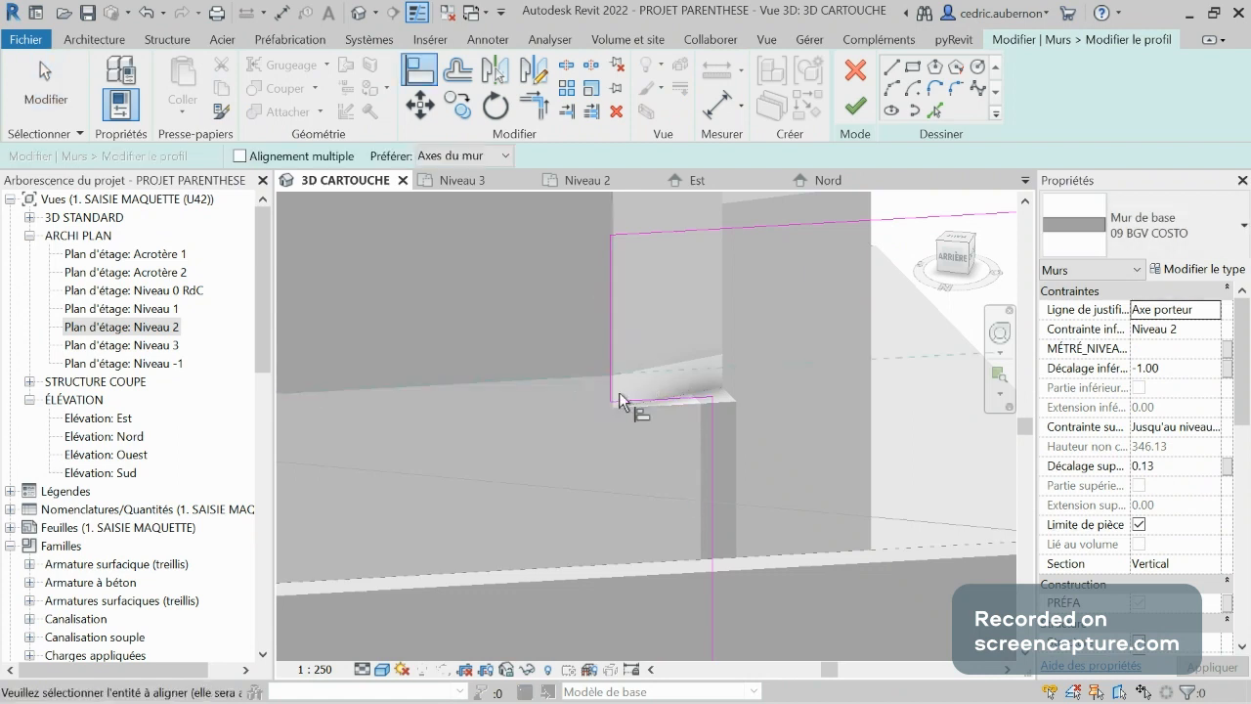
left_click(618, 392)
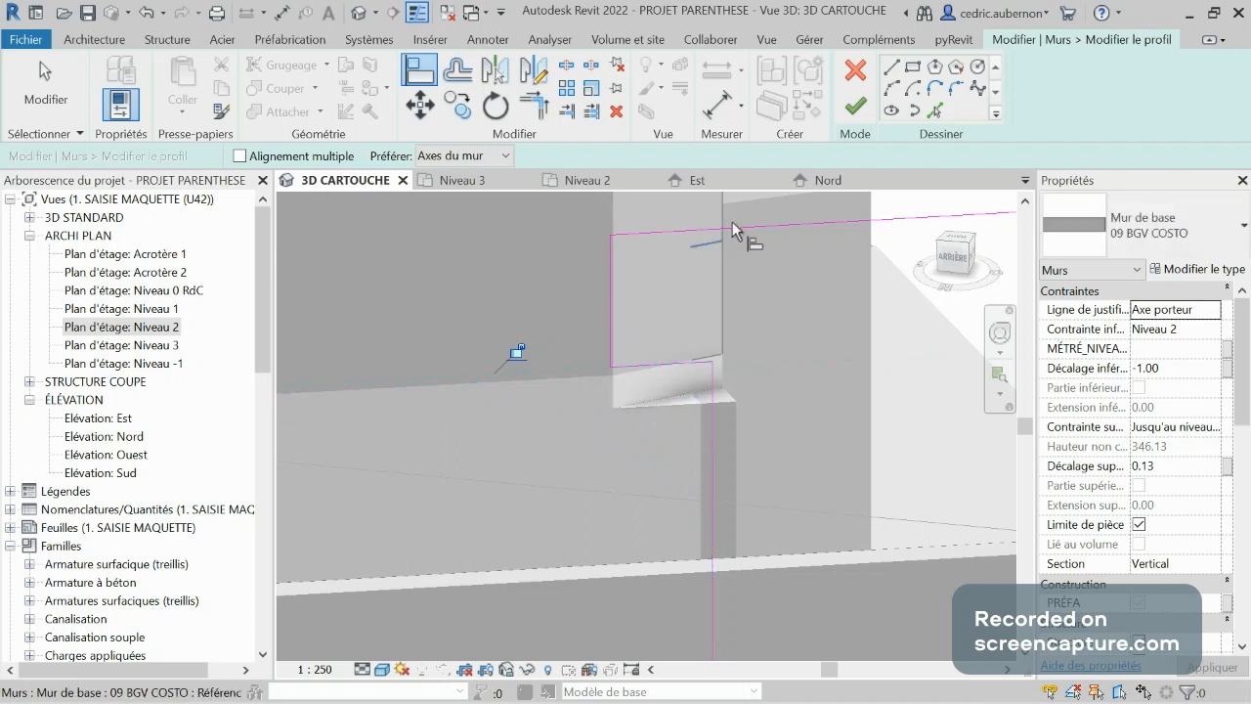
key("Escape")
key("Escape")
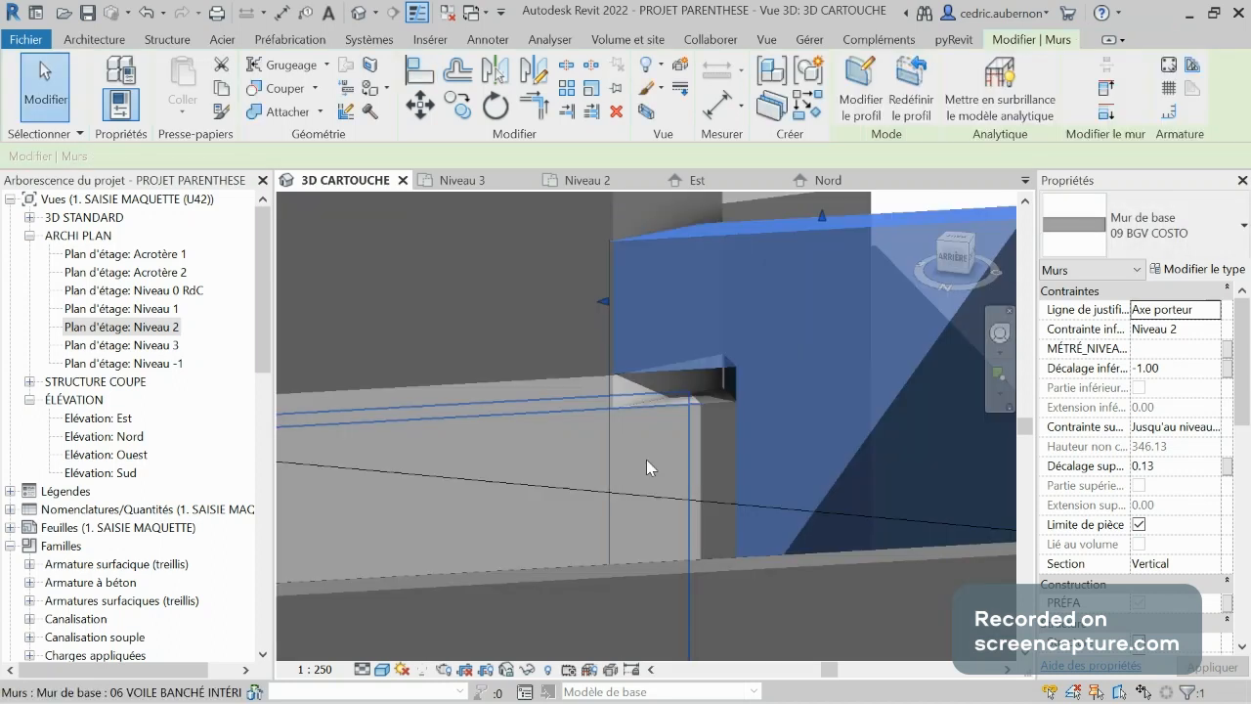
Identify the slab exposed at the return wall's notch and open the Niveau 3 floor plan at the corner near grid 2.
middle_click_drag(699, 457, 635, 398, "shift")
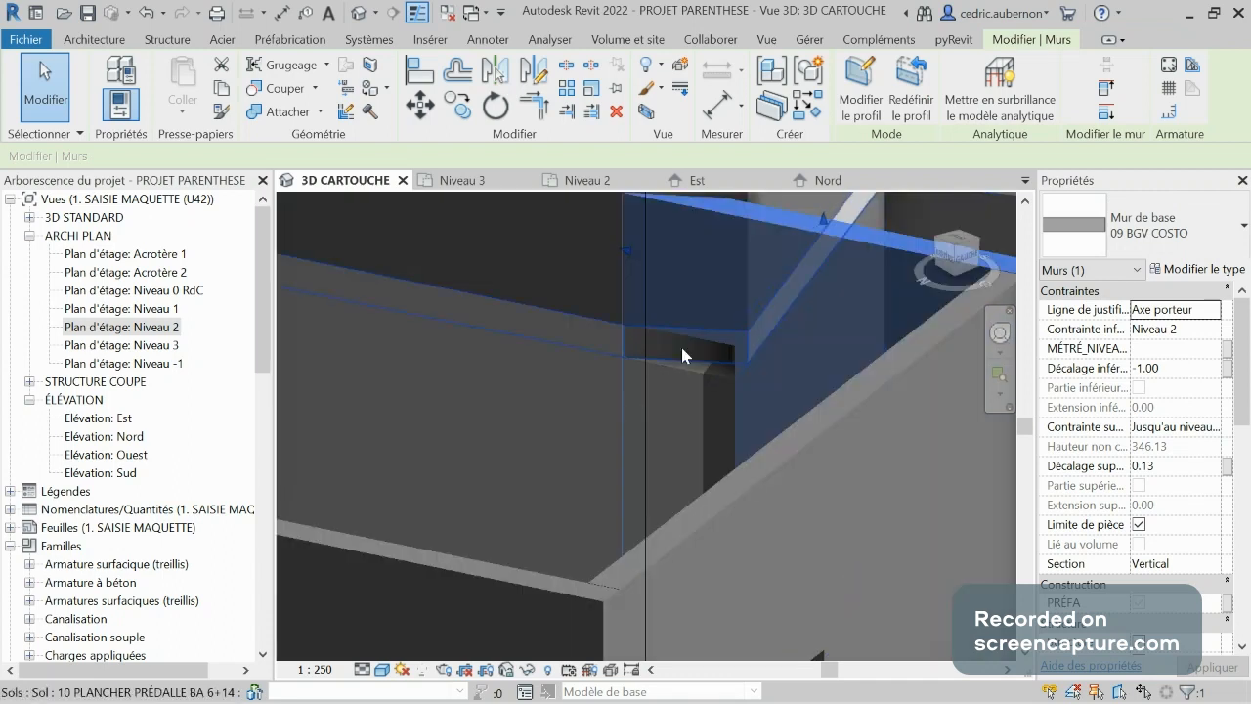
left_click(701, 376)
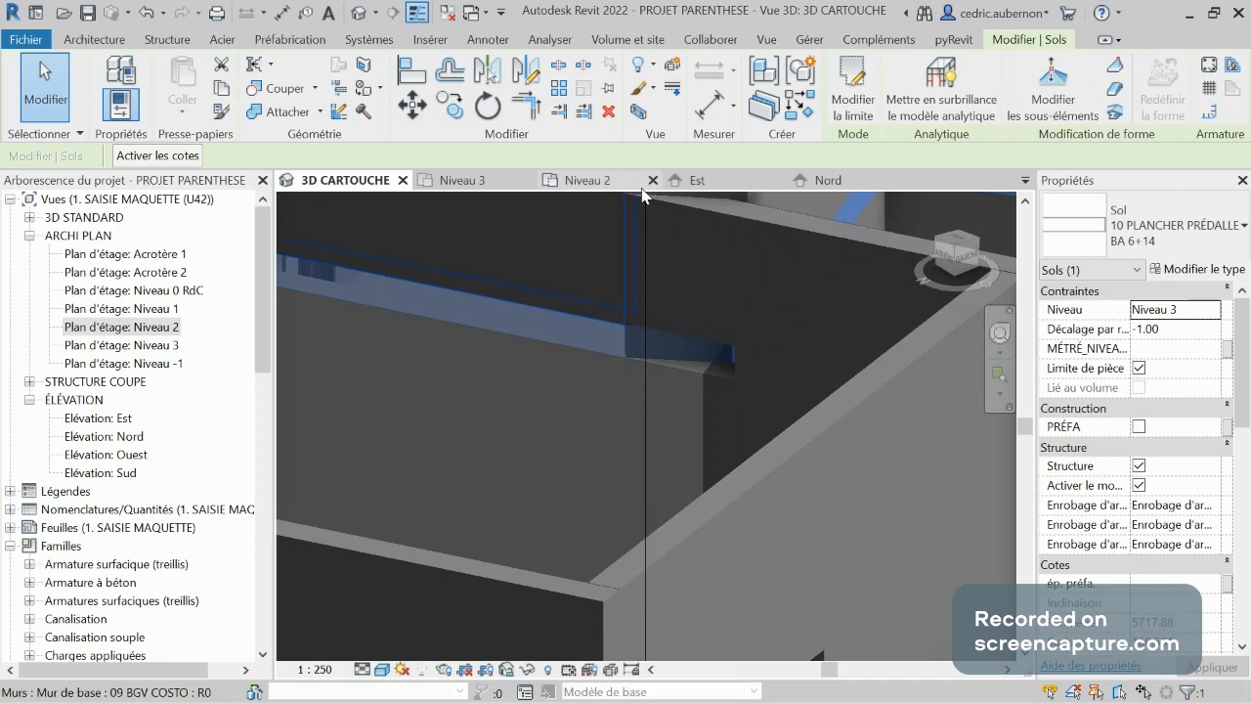
left_click(494, 179)
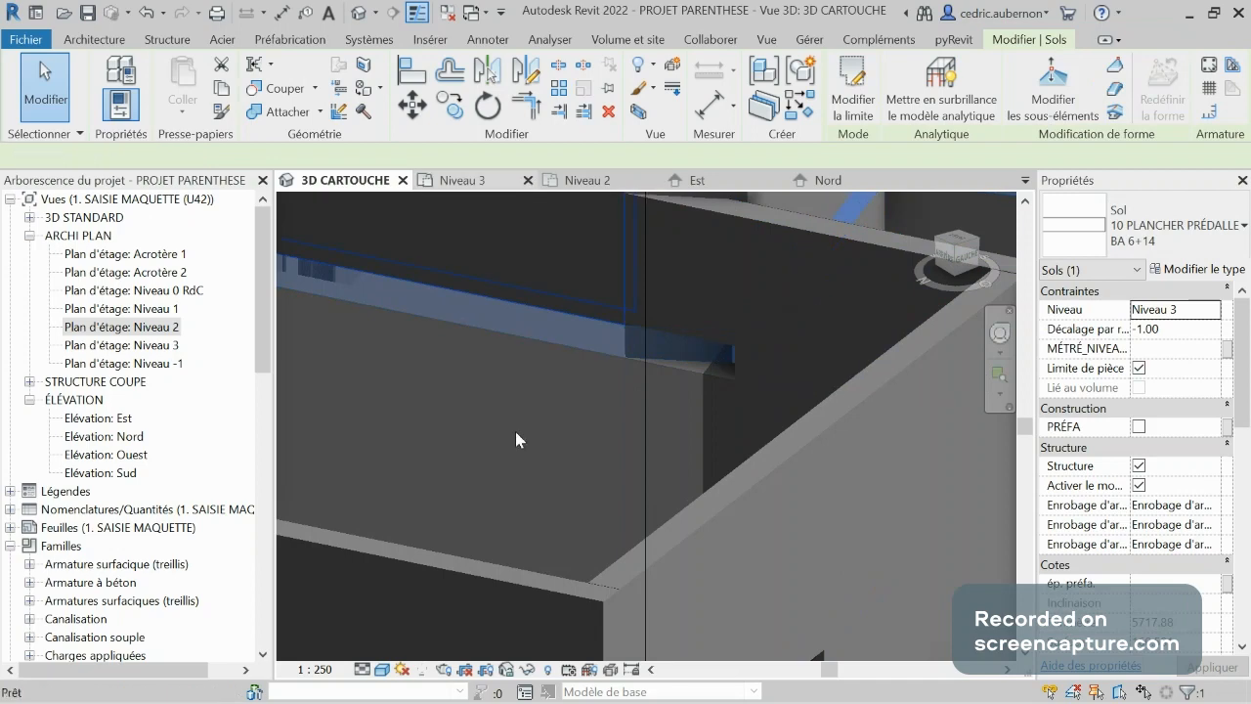
scroll(586, 349, "up", 1)
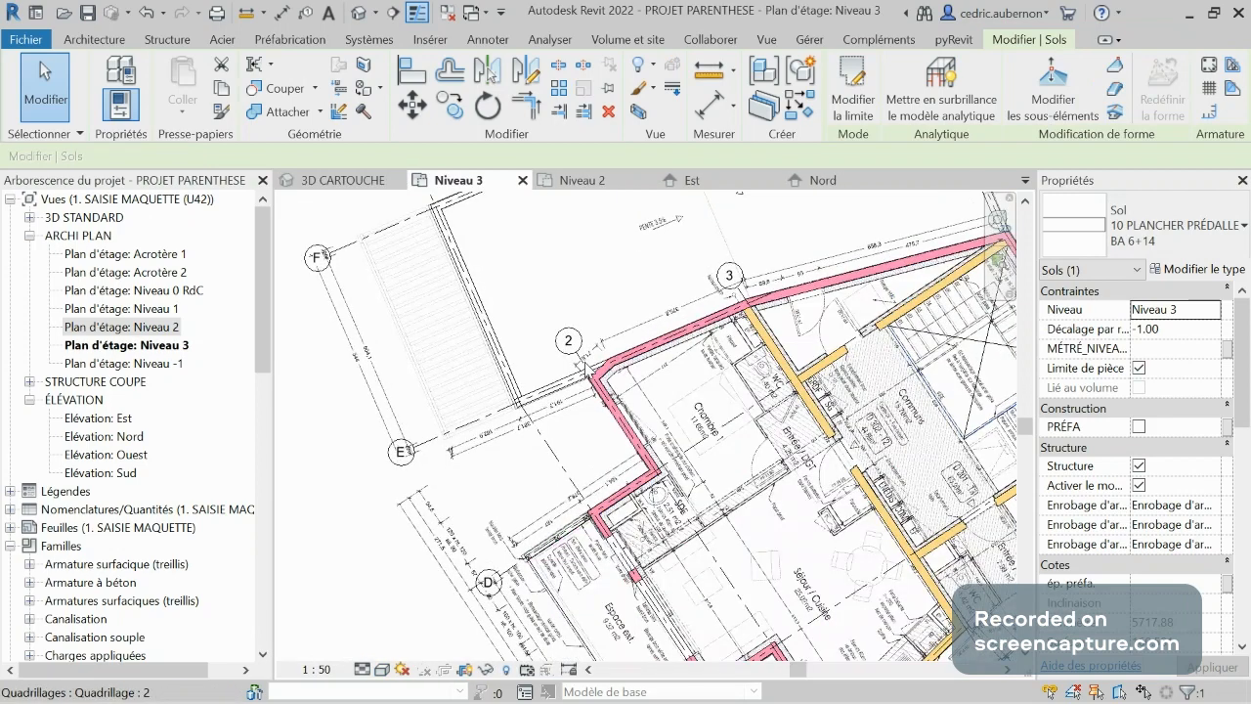
scroll(584, 354, "up", 3)
key("Escape")
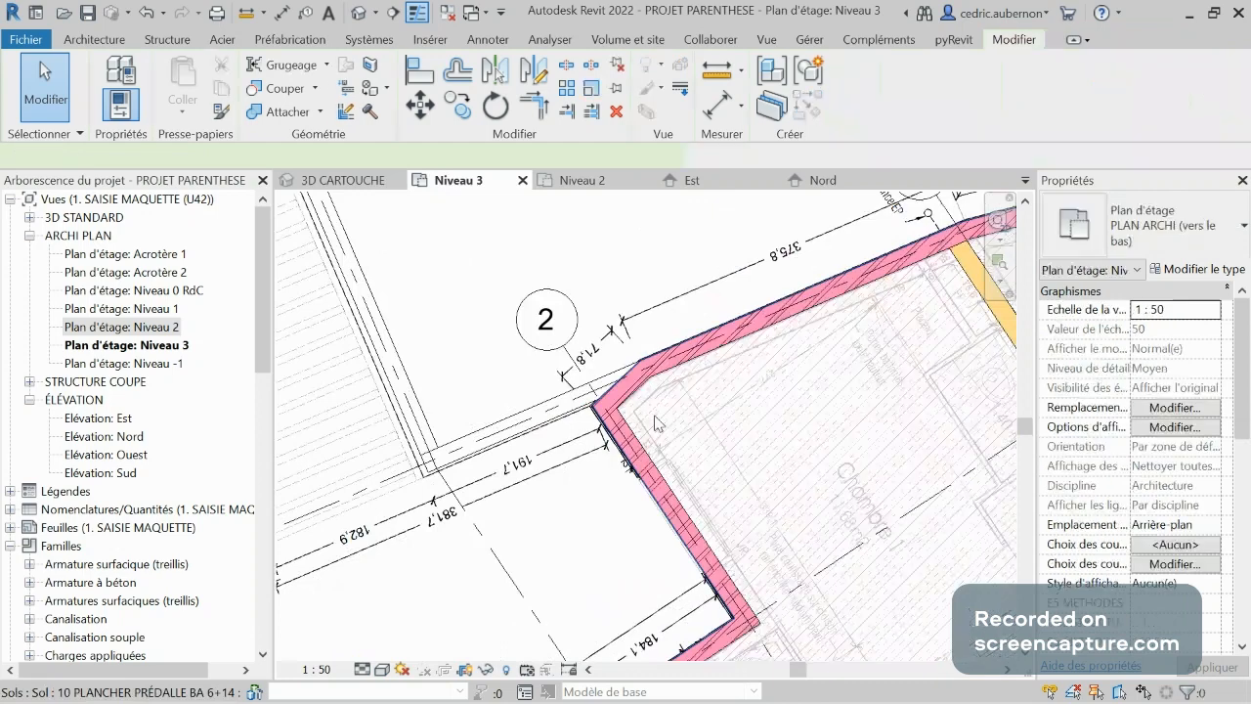
Edit the slab's boundary, replace the diagonal line near grid 2 with a trimmed corner, and finish without attaching the walls.
left_click(681, 425)
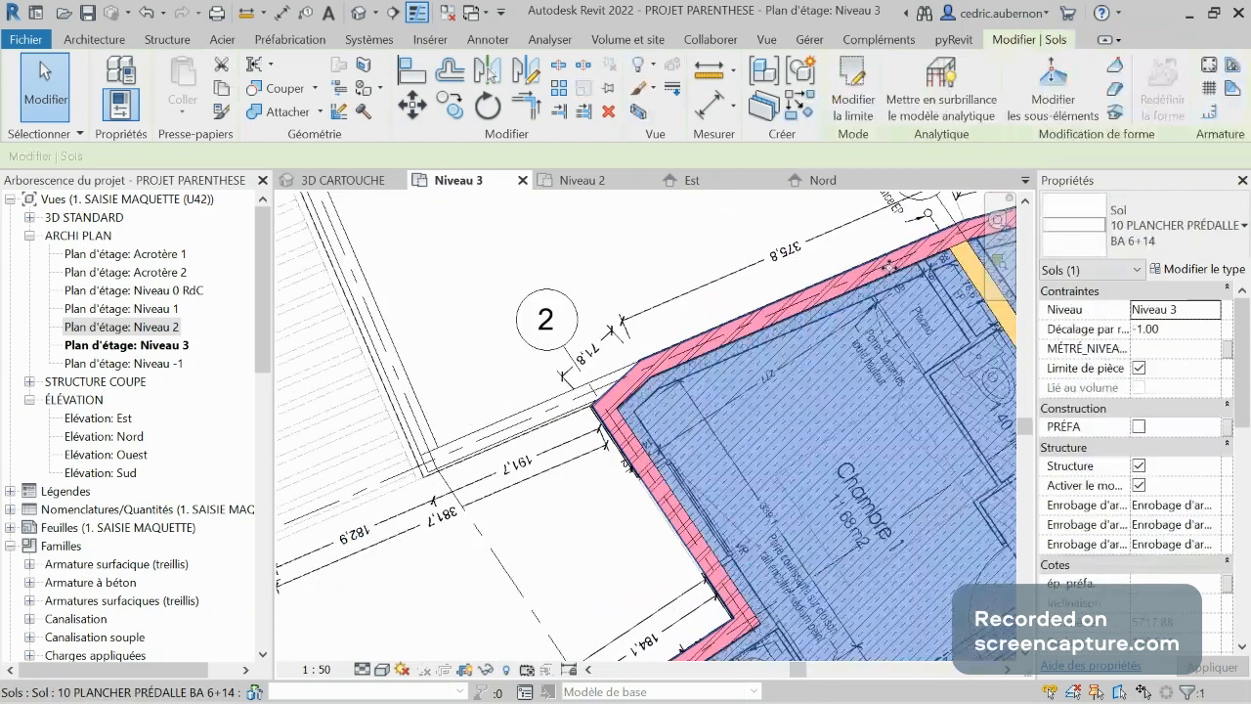
left_click(853, 90)
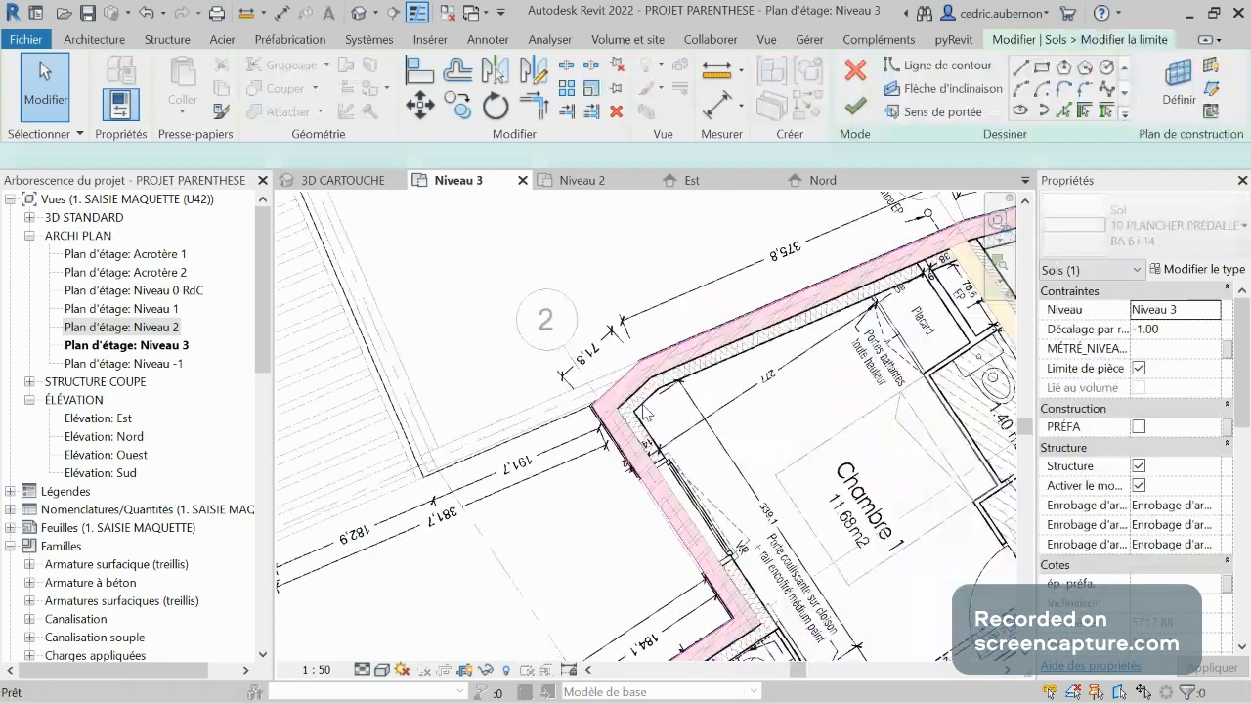
left_click(613, 384)
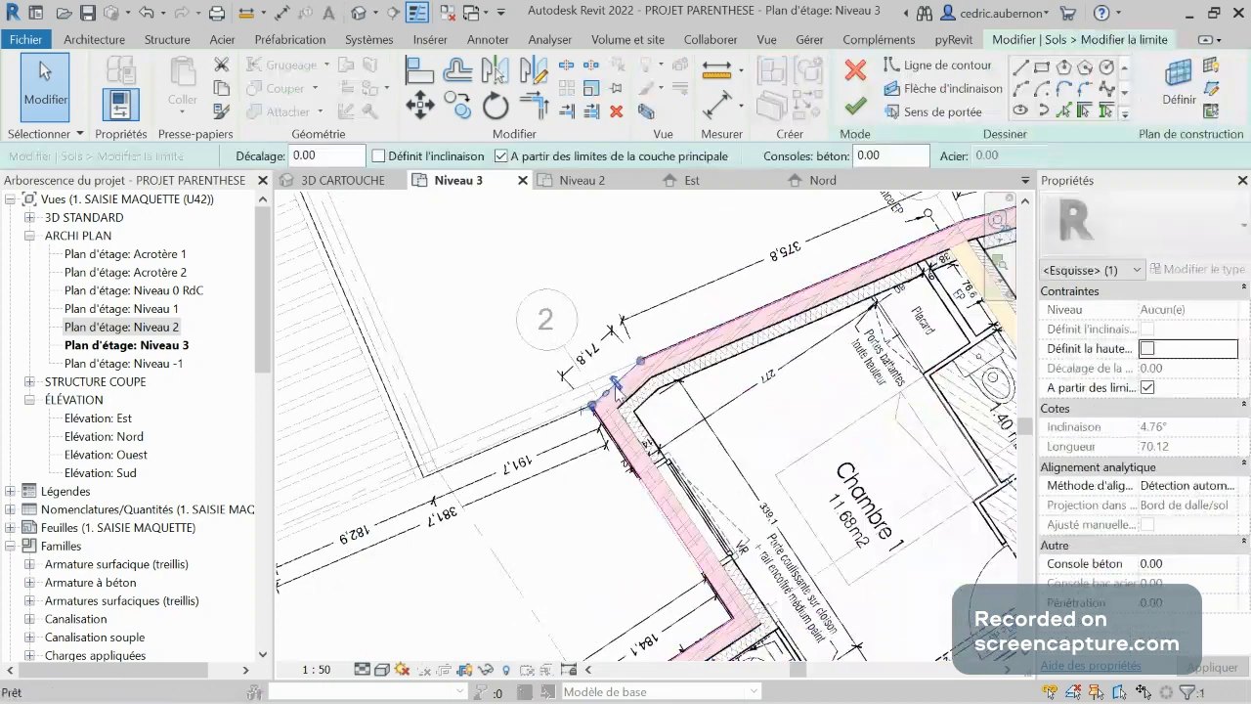
left_click(684, 288)
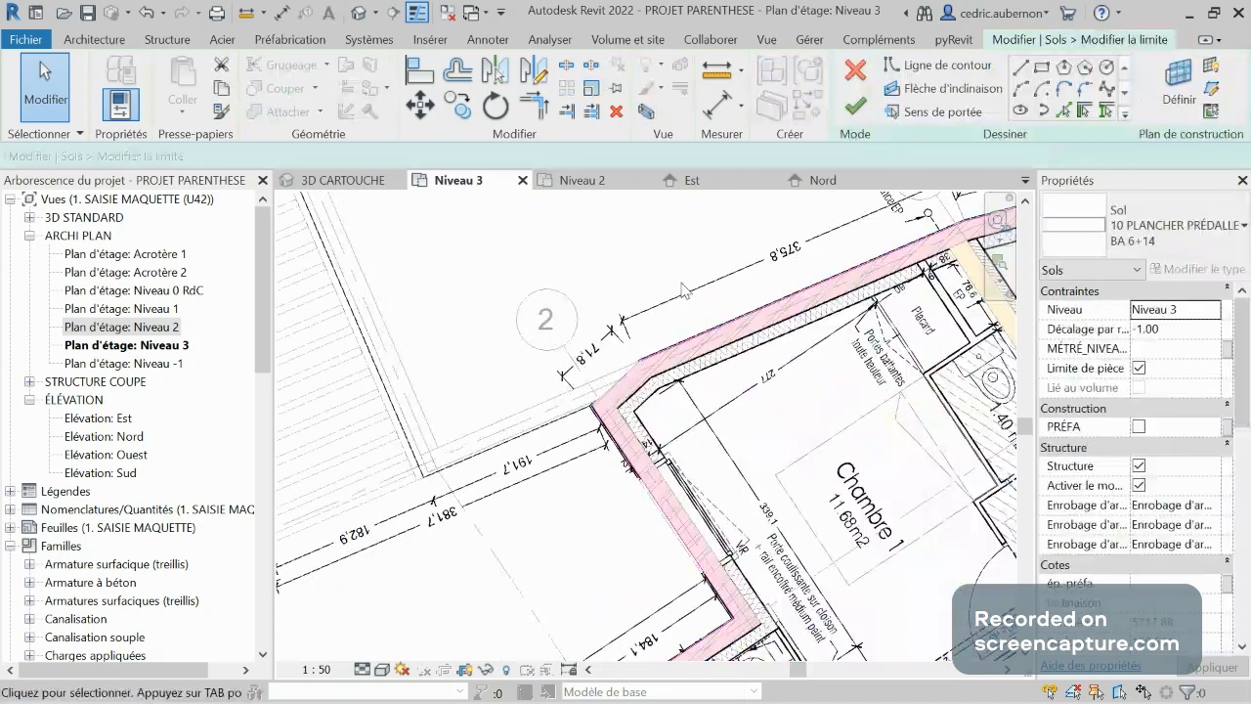
left_click(537, 112)
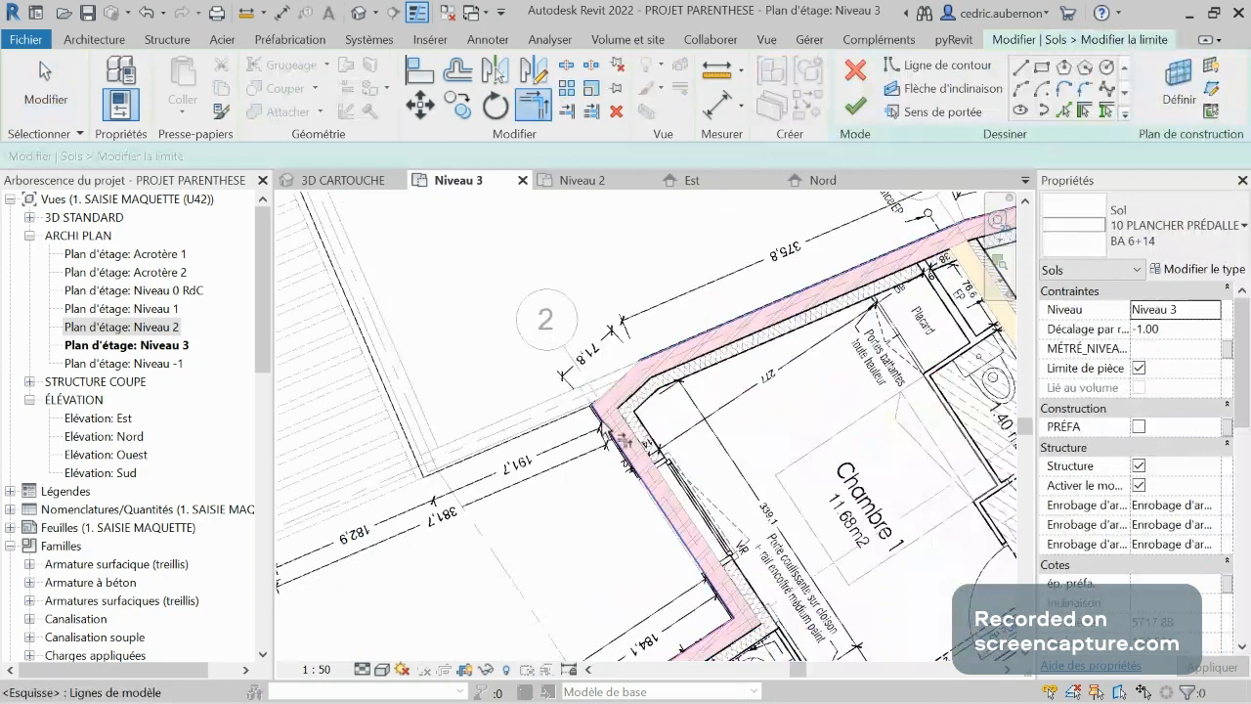
left_click(857, 112)
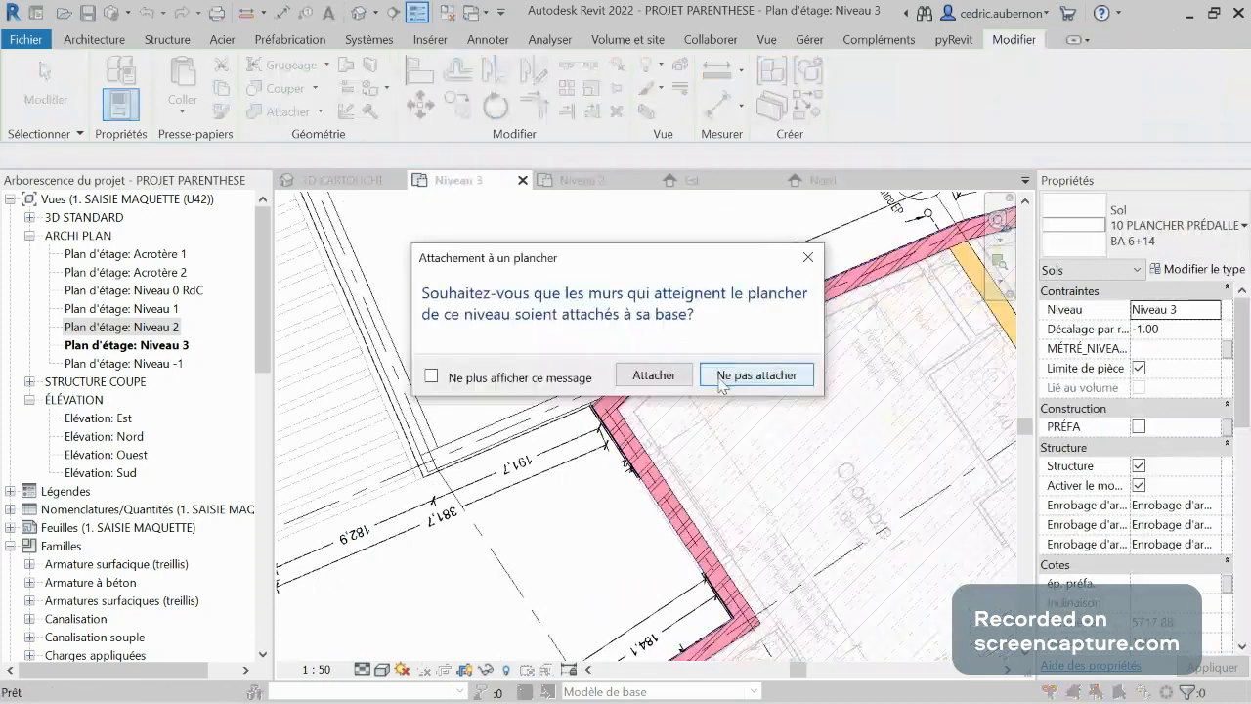
left_click(721, 378)
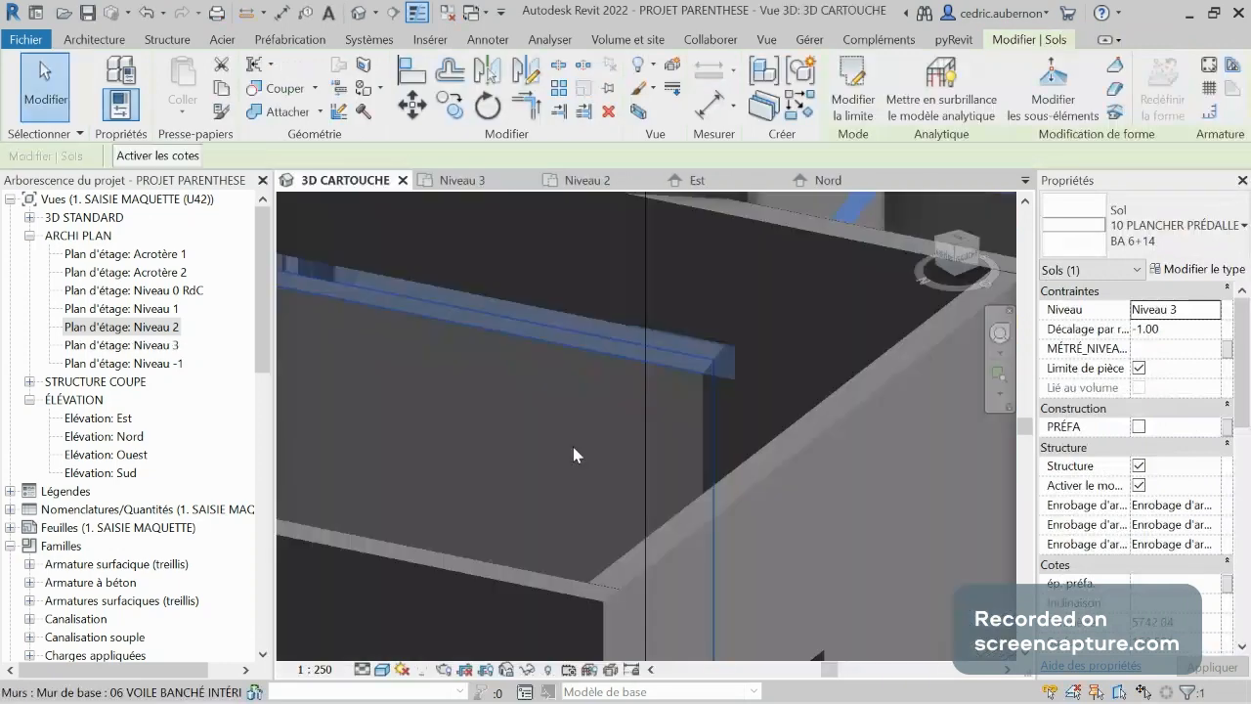
Examine the junction between the return wall, the slab and the main building in 3D from several sides.
scroll(573, 447, "down", 3)
key("Escape")
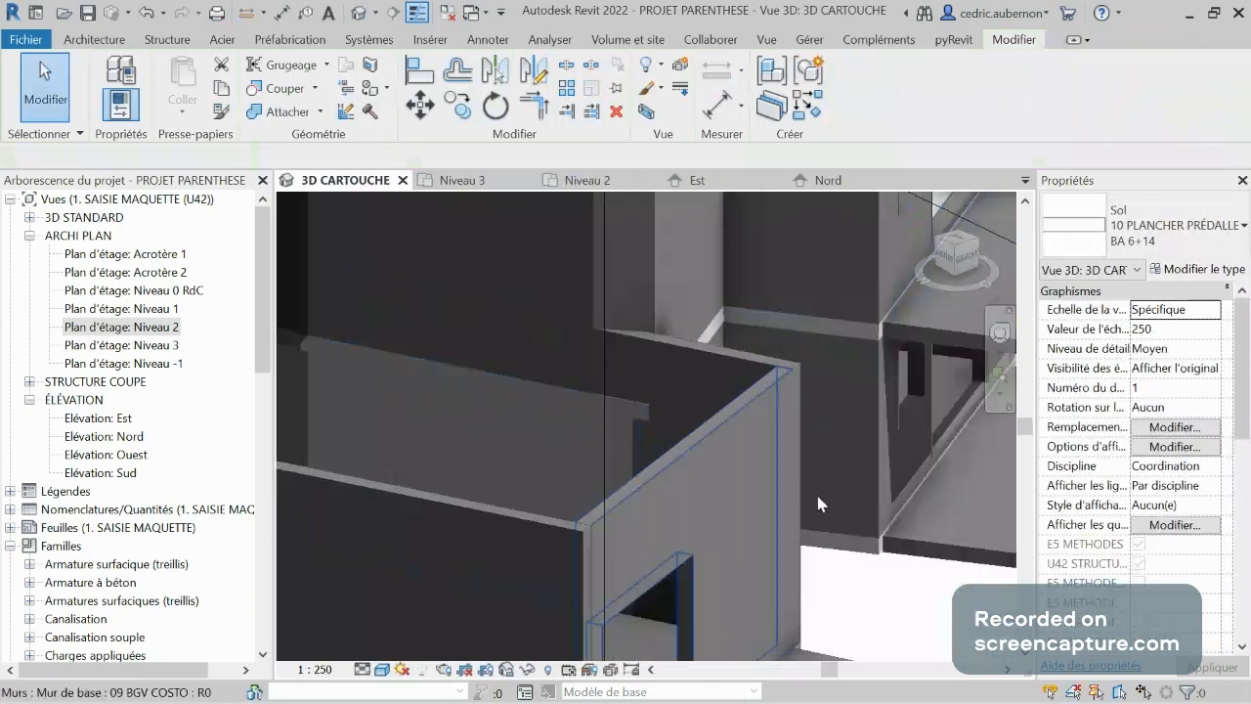
middle_click_drag(814, 490, 727, 401, "shift")
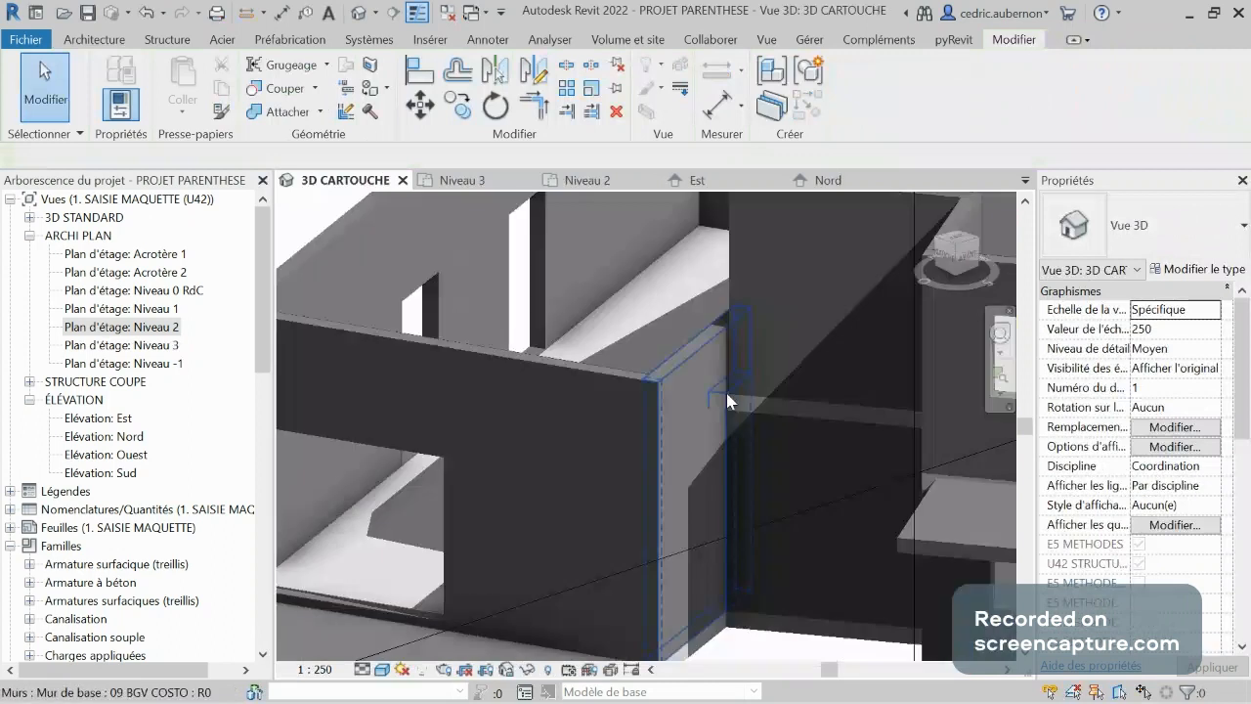
scroll(729, 400, "up", 3)
scroll(731, 401, "up", 3)
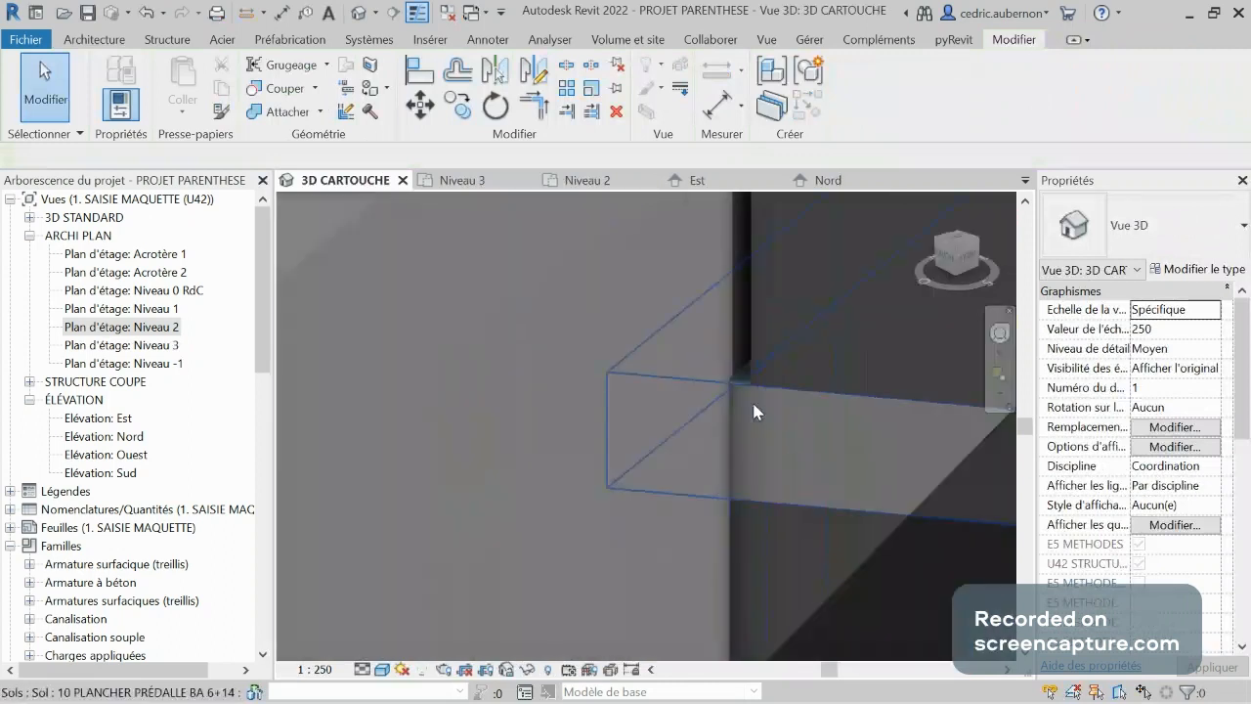
middle_click_drag(754, 411, 725, 466, "shift")
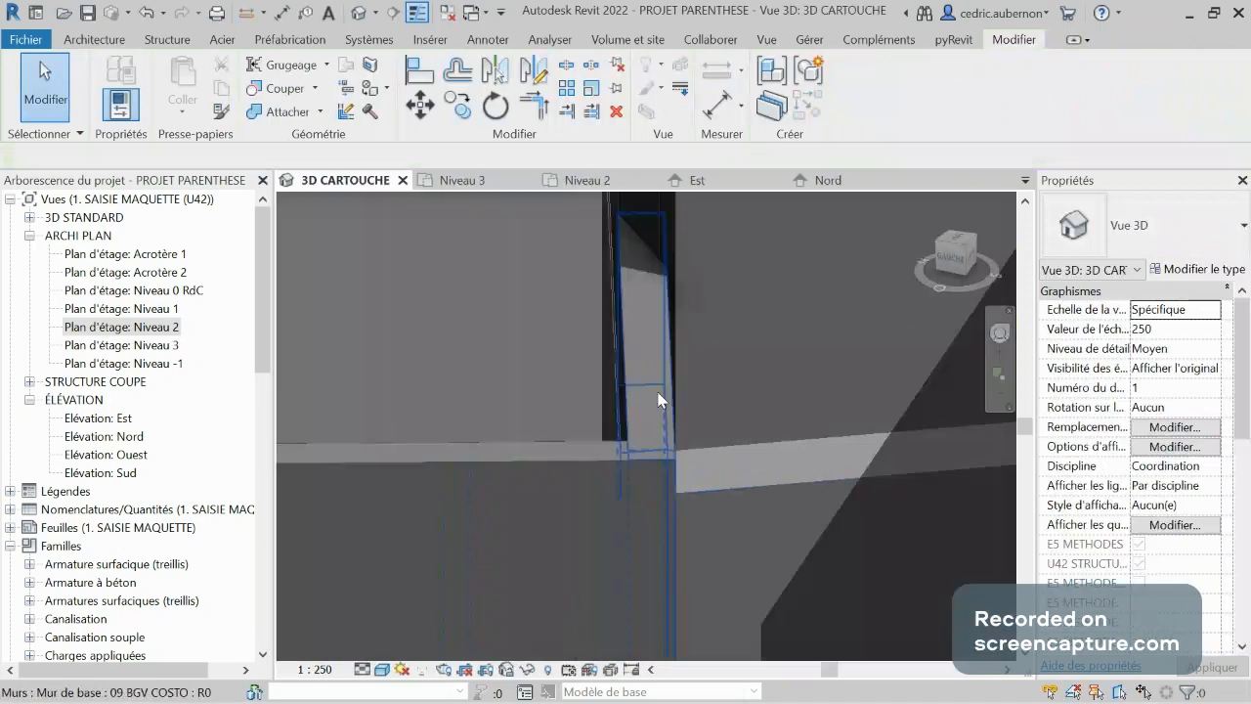
mouse_move(658, 399)
middle_mouse_down("shift")
mouse_move(750, 482)
mouse_move(735, 463)
middle_mouse_up("shift")
scroll(724, 473, "down", 3)
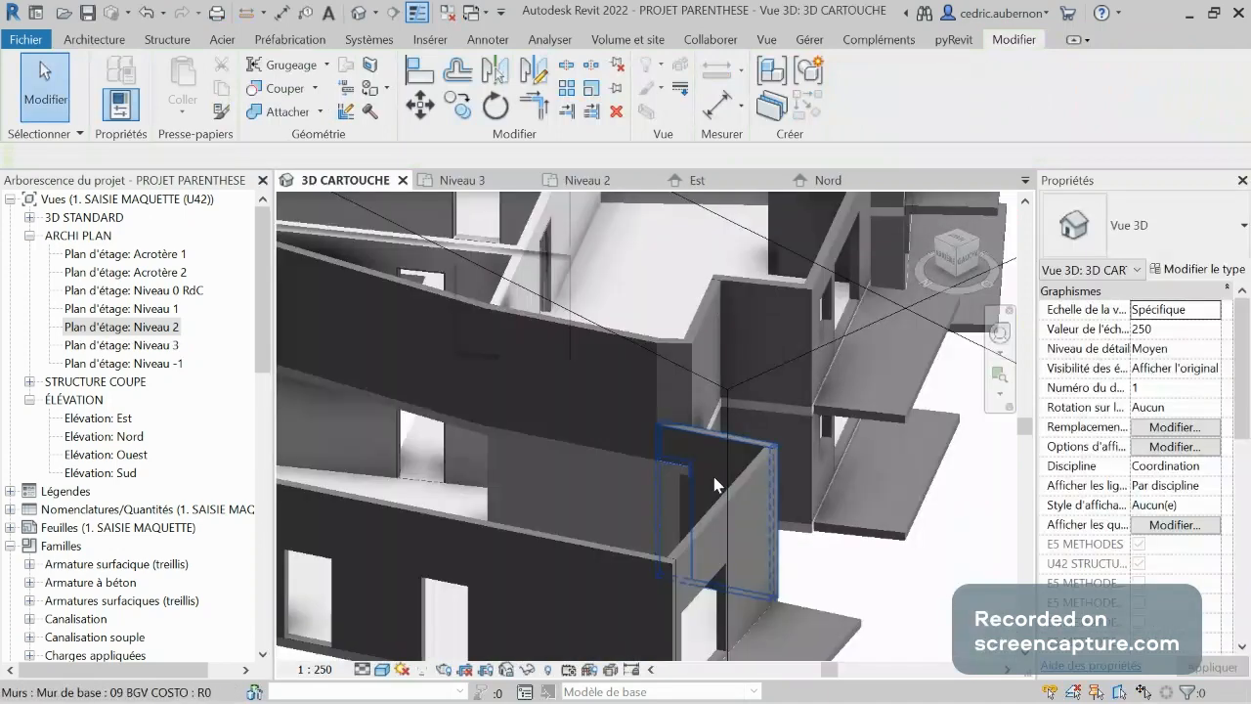
mouse_move(713, 484)
middle_mouse_down("shift")
mouse_move(766, 554)
mouse_move(657, 548)
mouse_move(827, 551)
mouse_move(645, 537)
mouse_move(735, 478)
middle_mouse_up("shift")
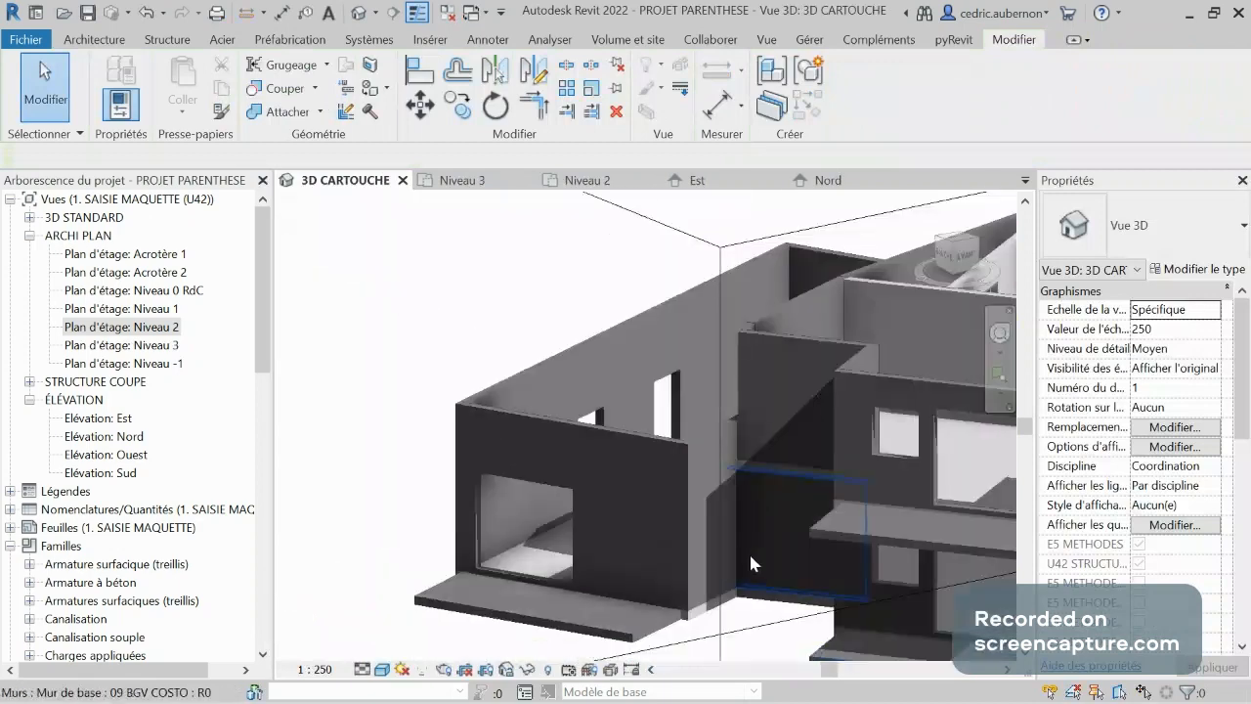
middle_click_drag(751, 563, 390, 395, "shift")
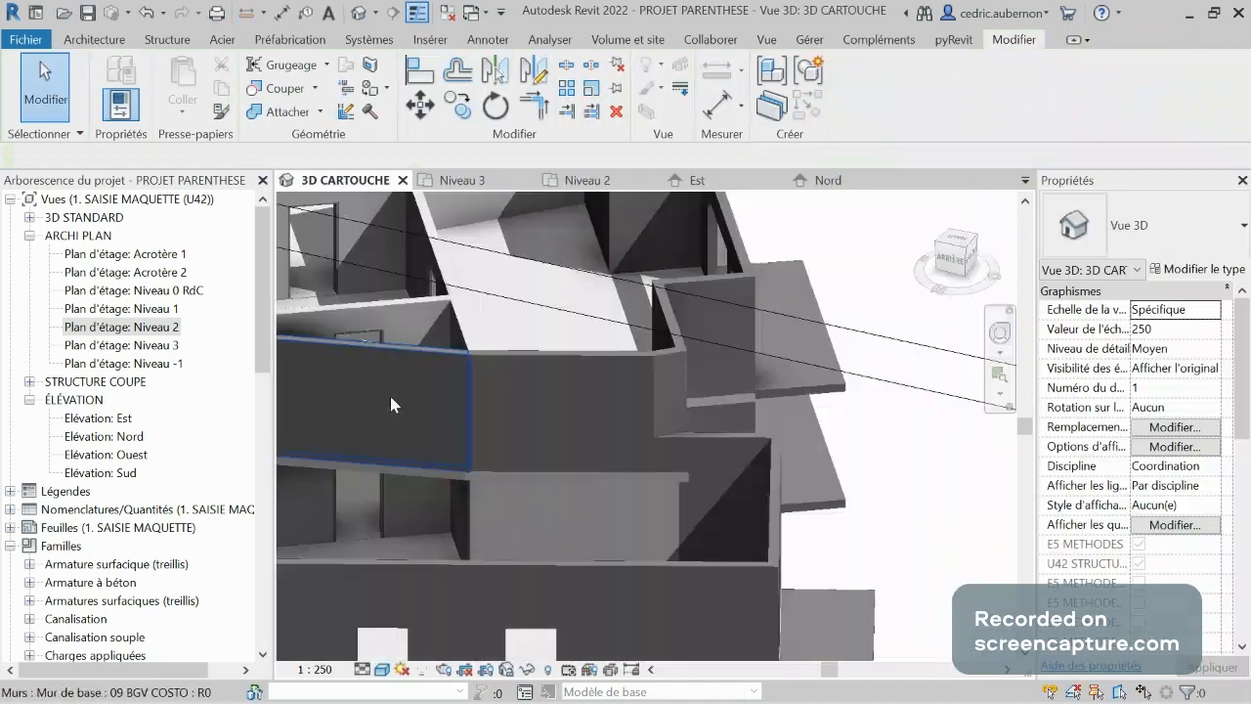
Return to the Niveau 3 floor plan at the exterior wall opening beside grid 3.
key("ctrl+Tab")
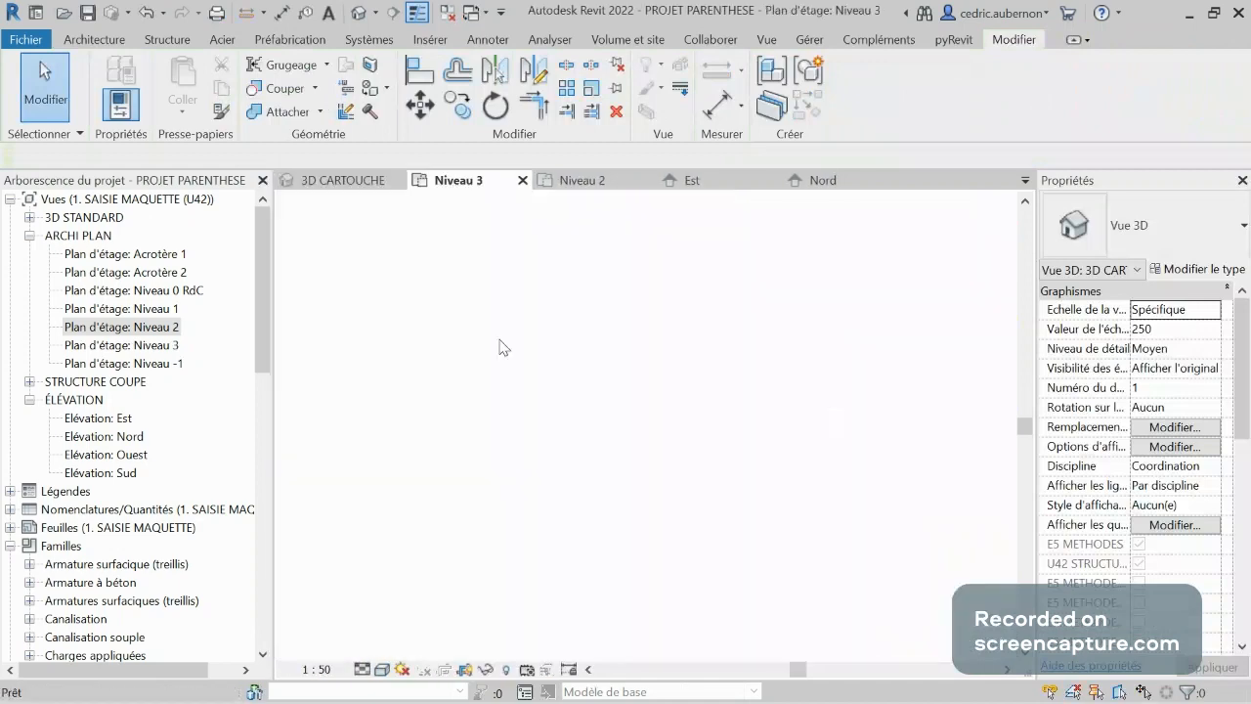
scroll(508, 494, "down", 2)
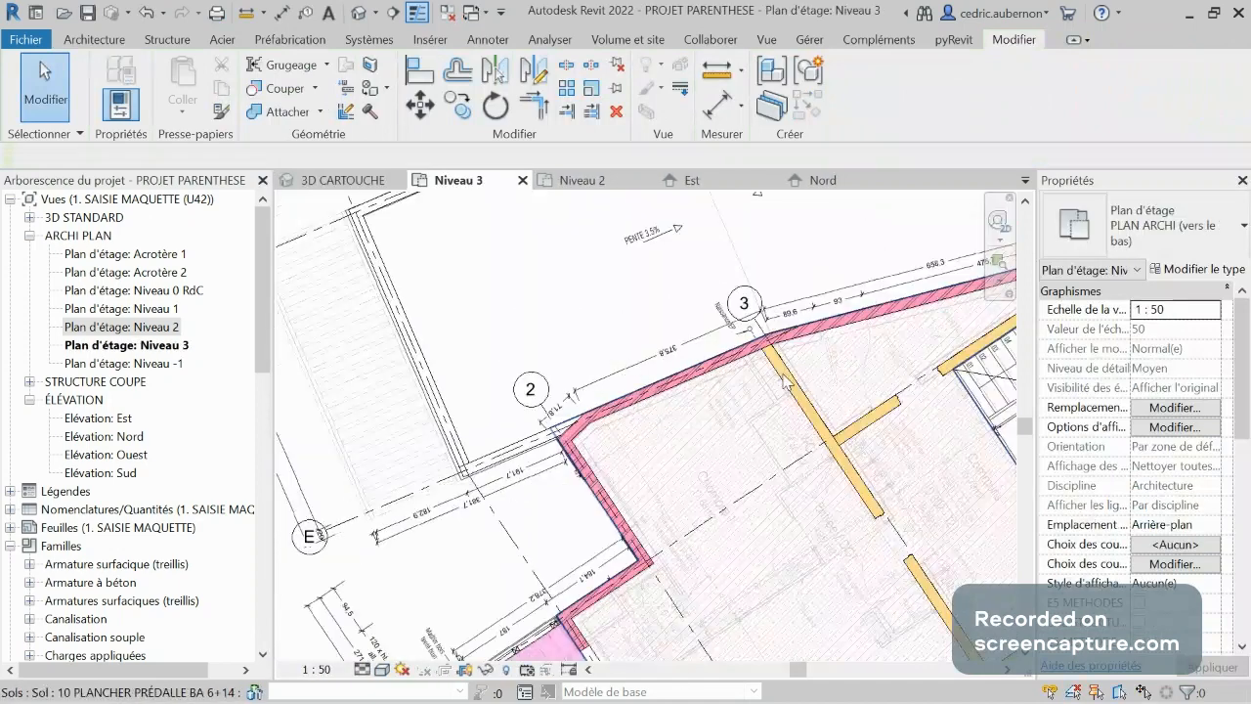
scroll(885, 305, "up", 3)
scroll(883, 305, "up", 2)
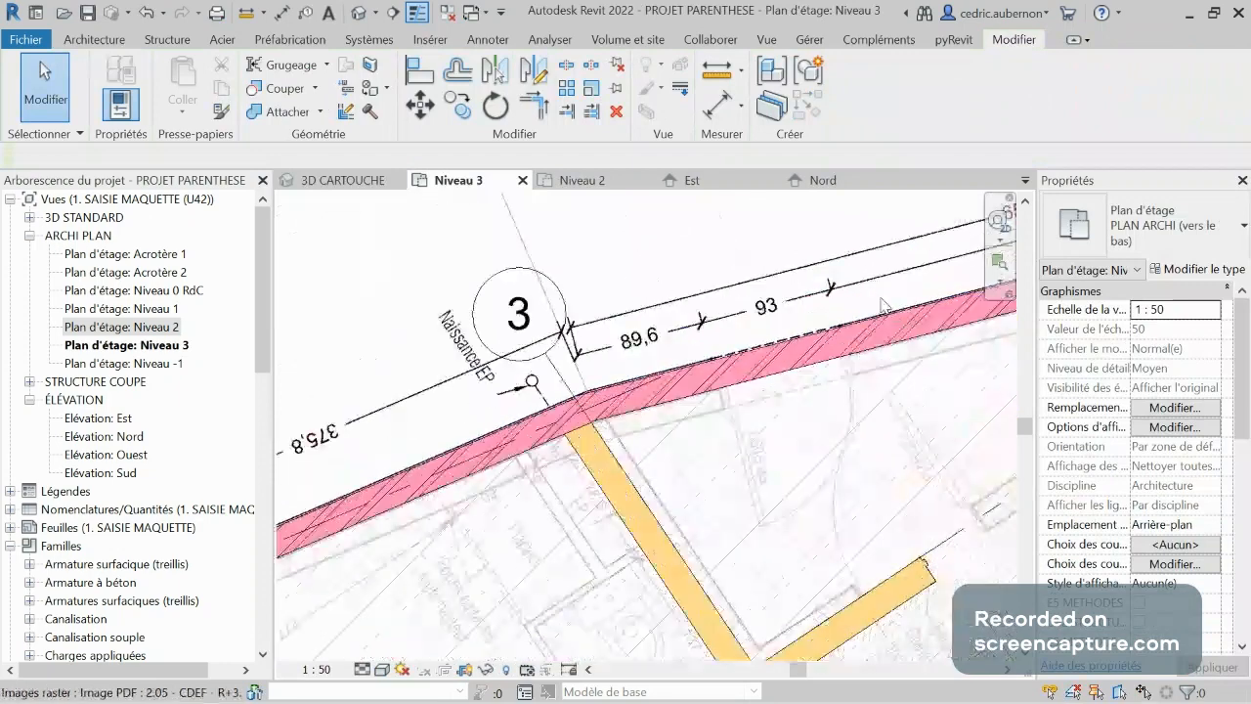
scroll(801, 397, "up", 1)
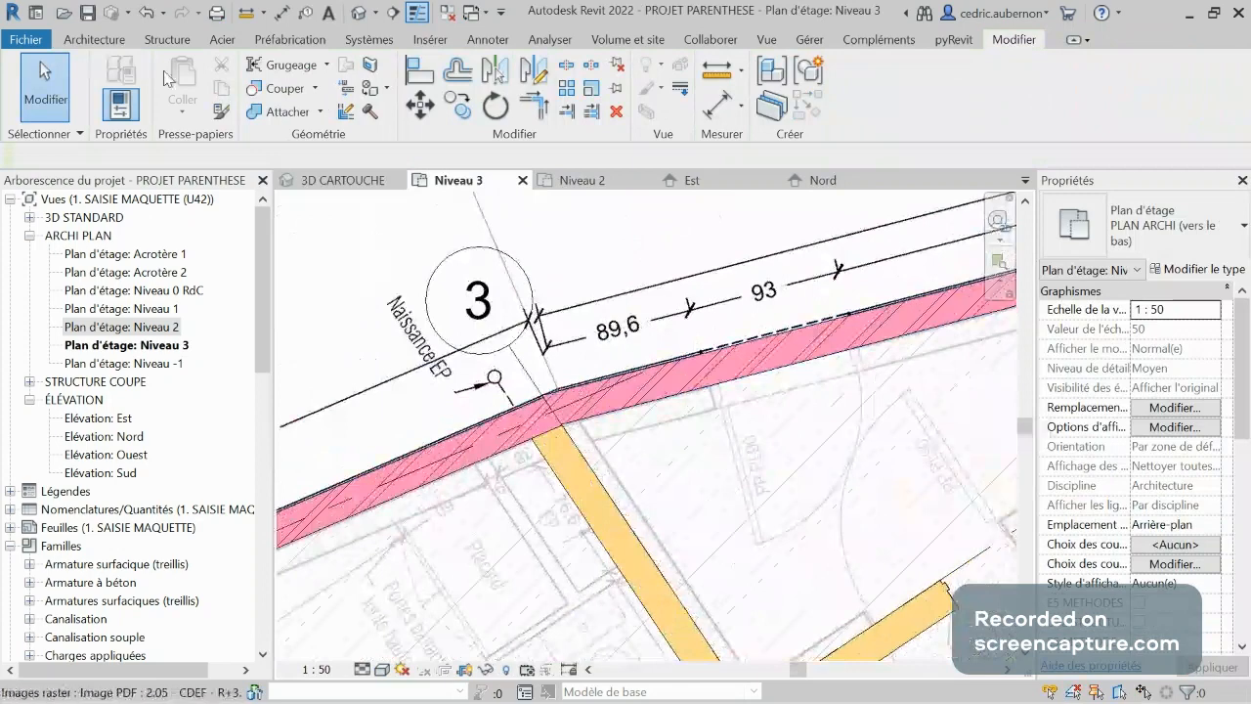
Start placing a door with the PORTE - OUVERTURE EXTÉRIEURE type 90x216.
left_click(162, 40)
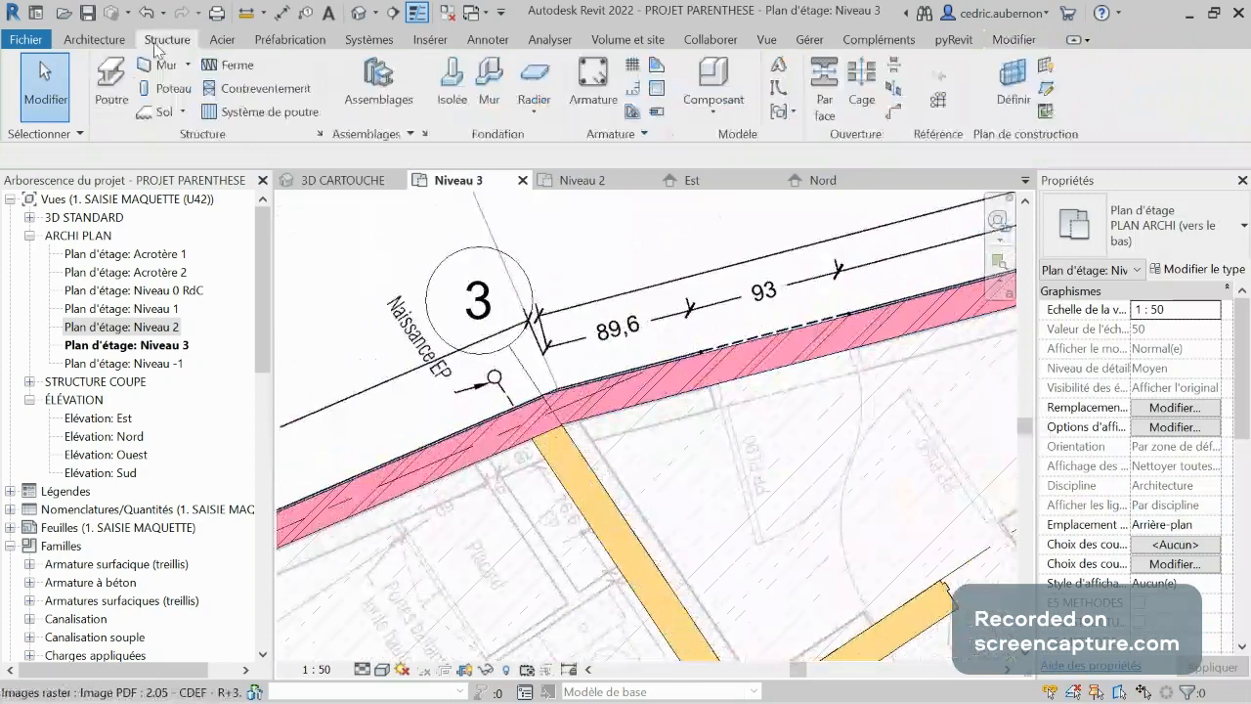
left_click(123, 42)
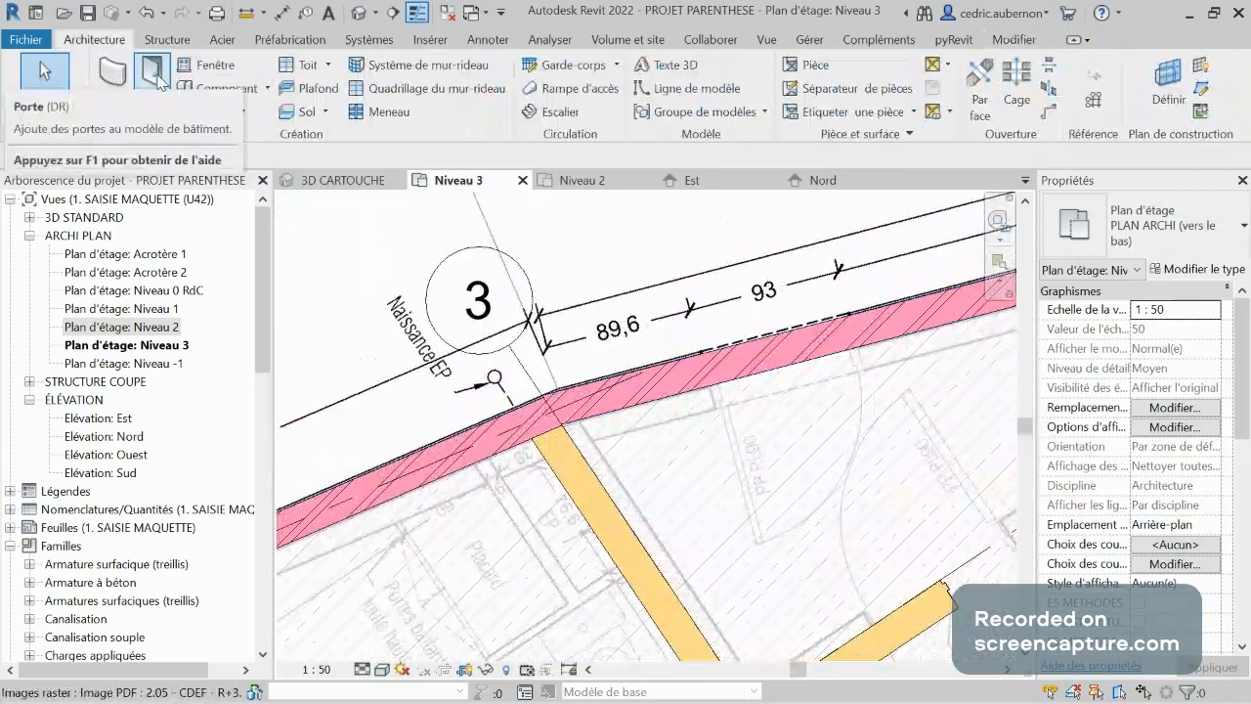
left_click(151, 86)
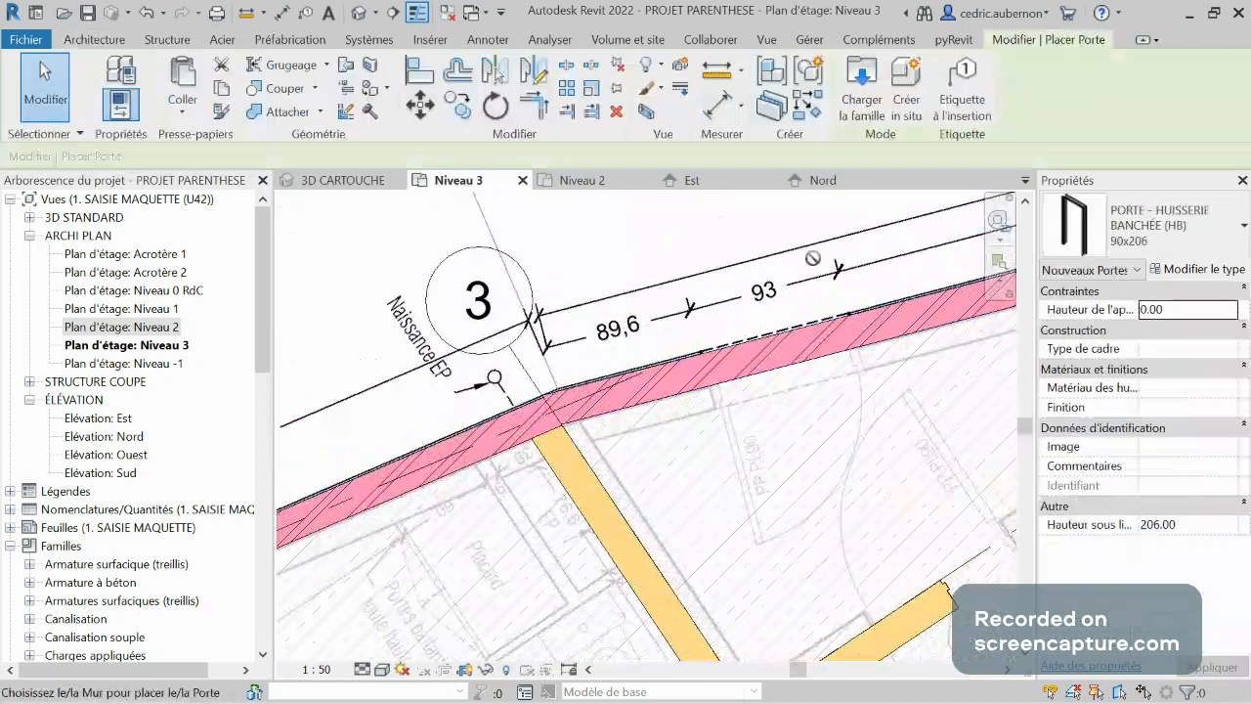
left_click(1223, 243)
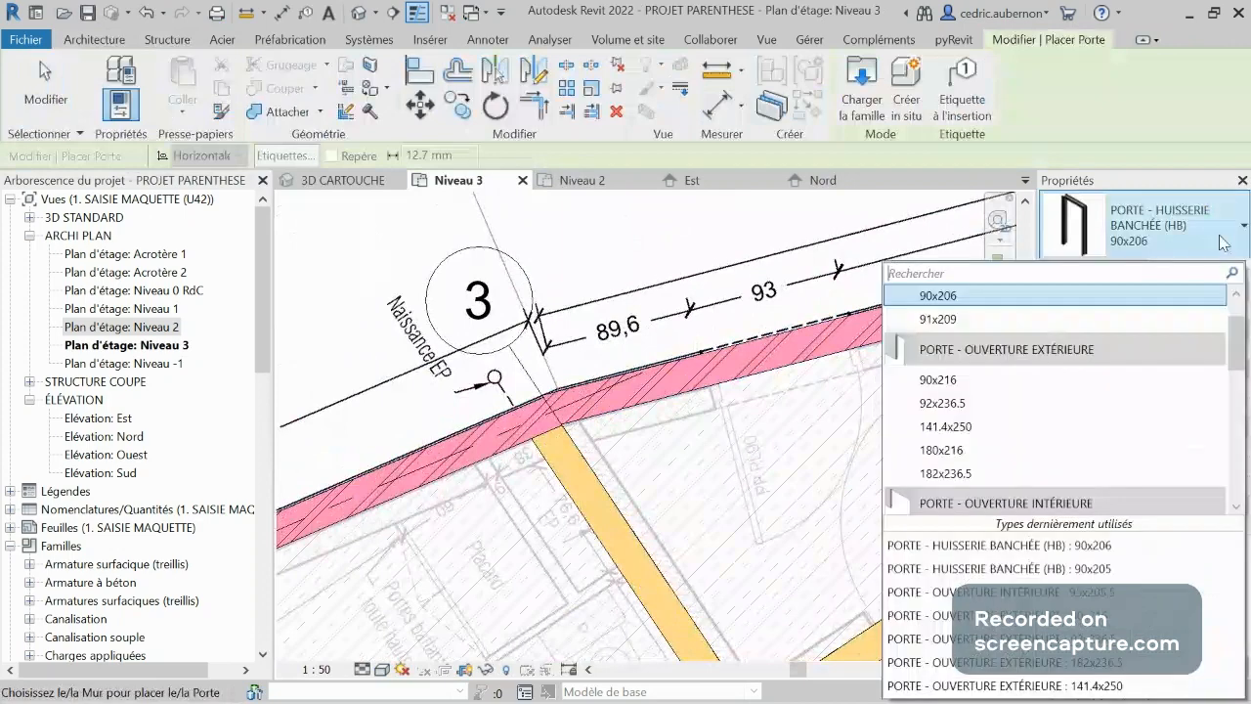
scroll(1028, 374, "up", 1)
scroll(1028, 374, "up", 1)
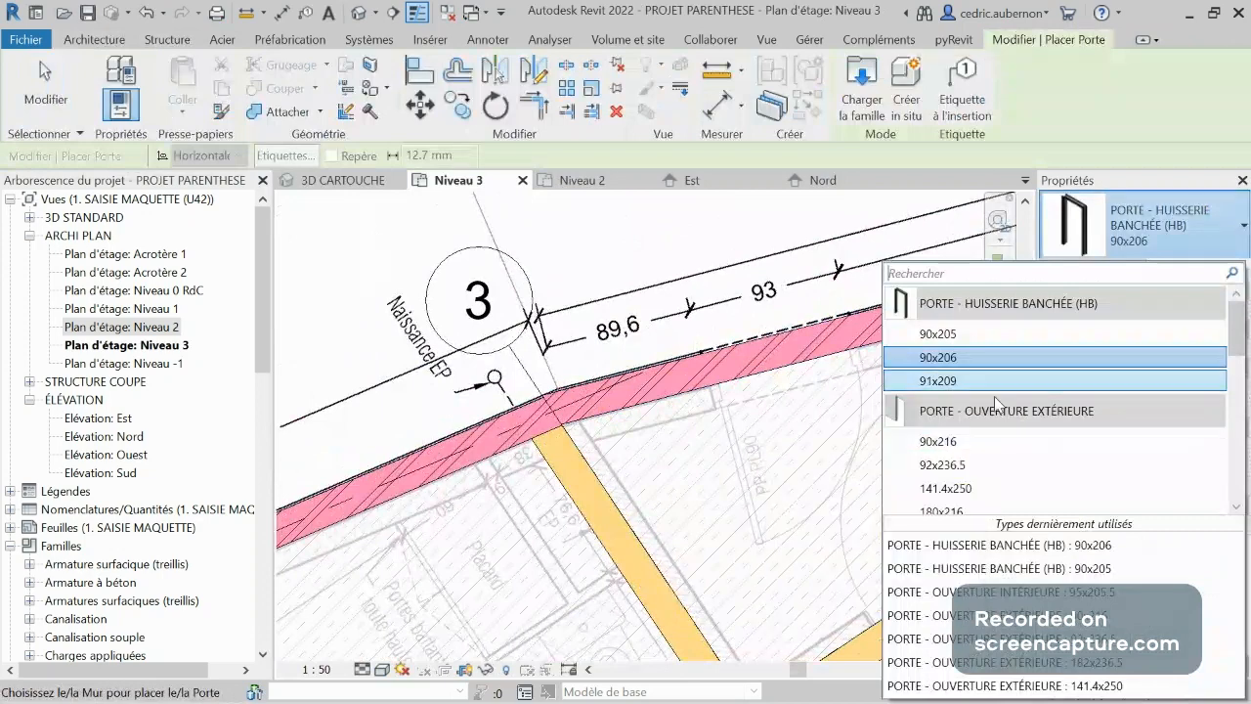
mouse_move(977, 448)
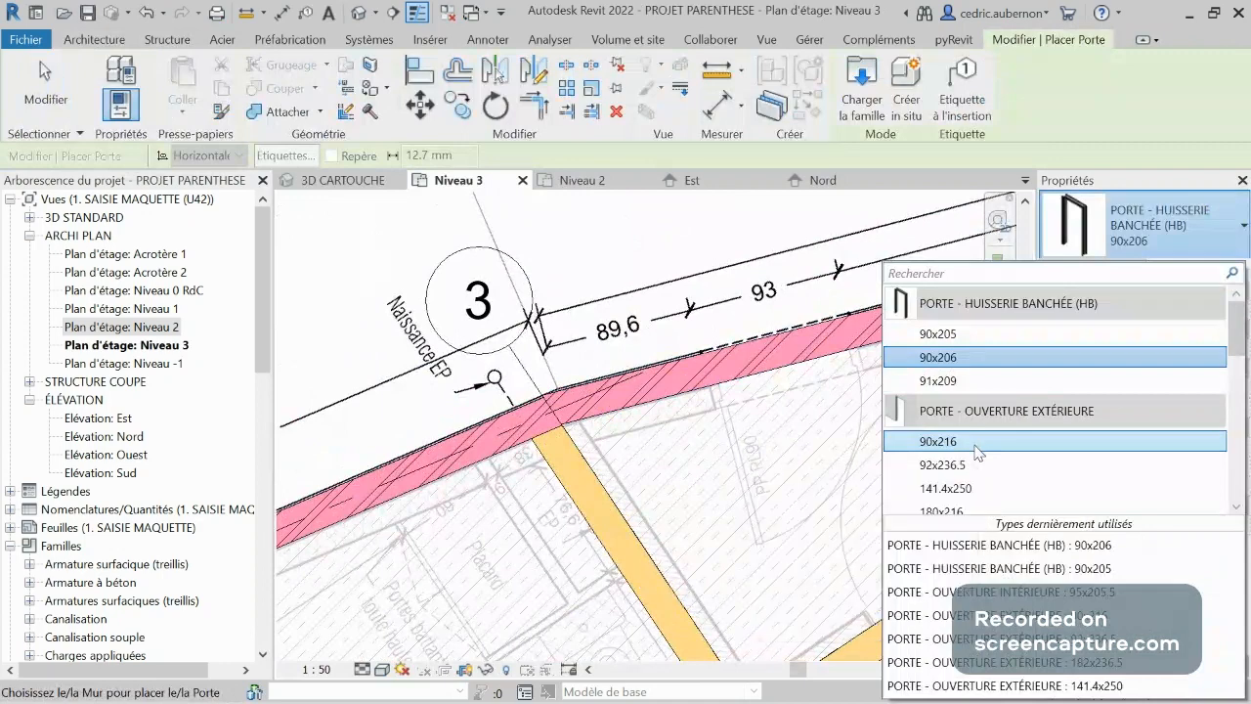
left_click(978, 441)
Open the exterior door's type properties and rename the type as 90x206.
left_click(1198, 269)
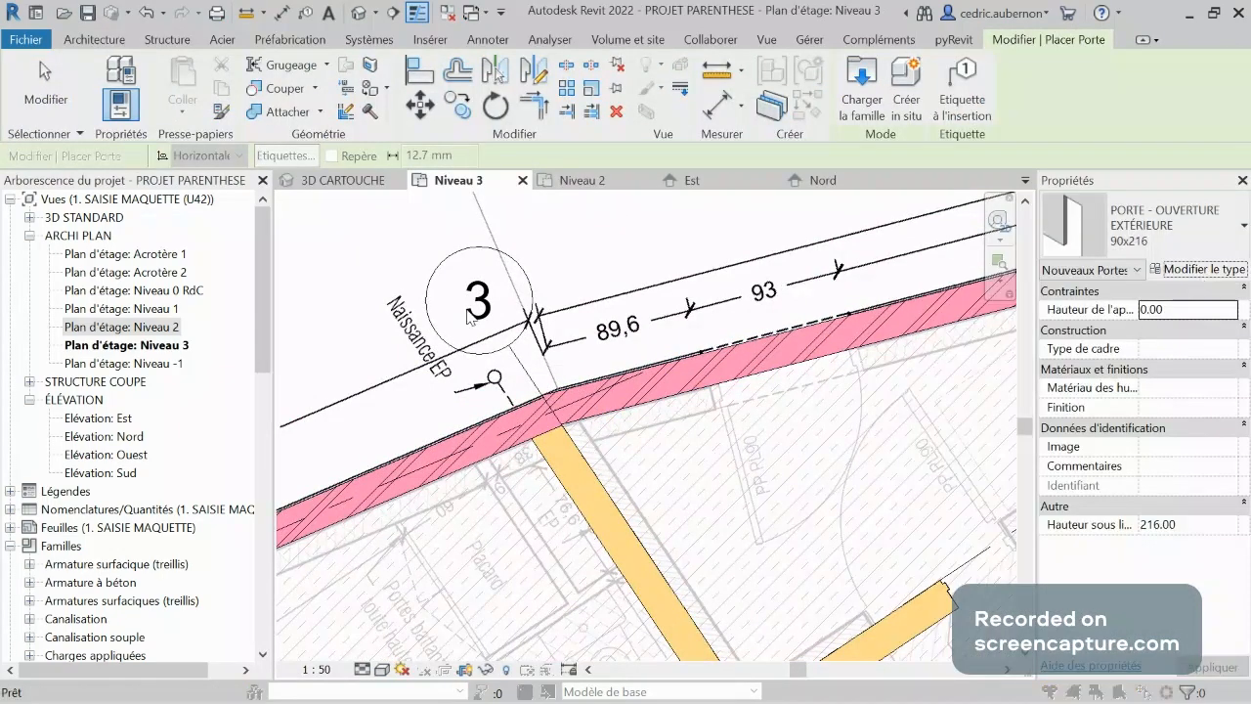
left_click(396, 180)
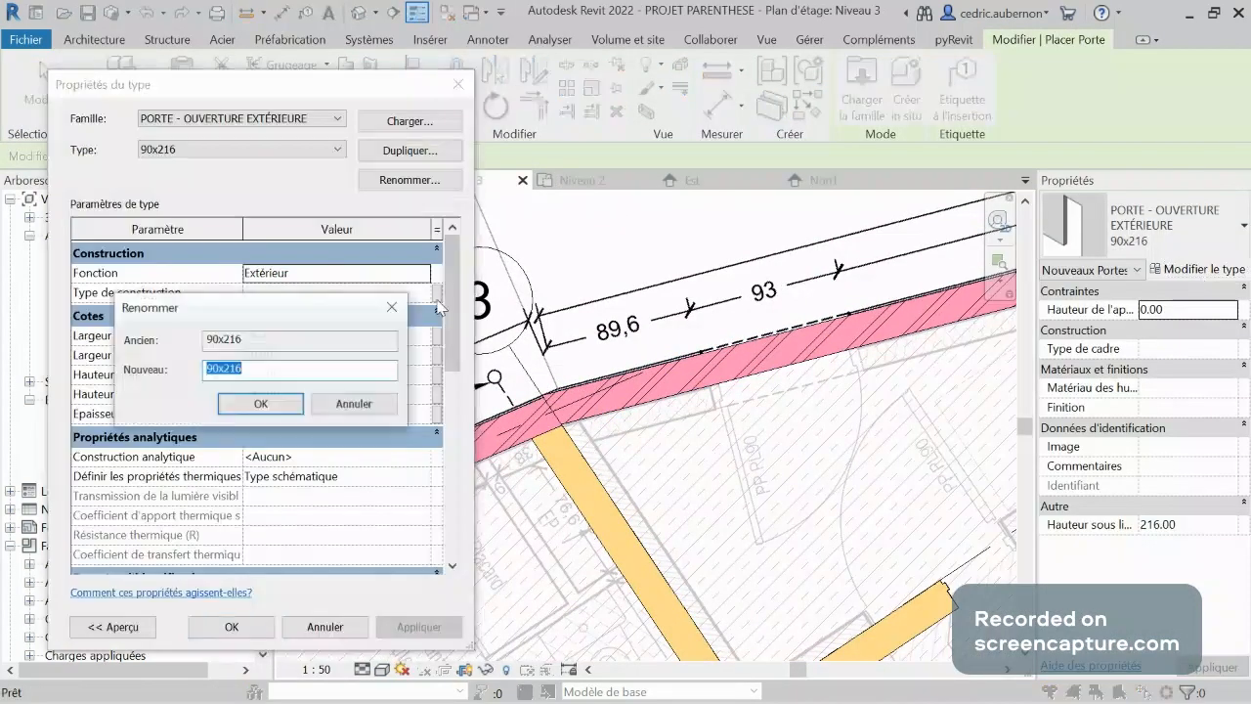
left_click(250, 370)
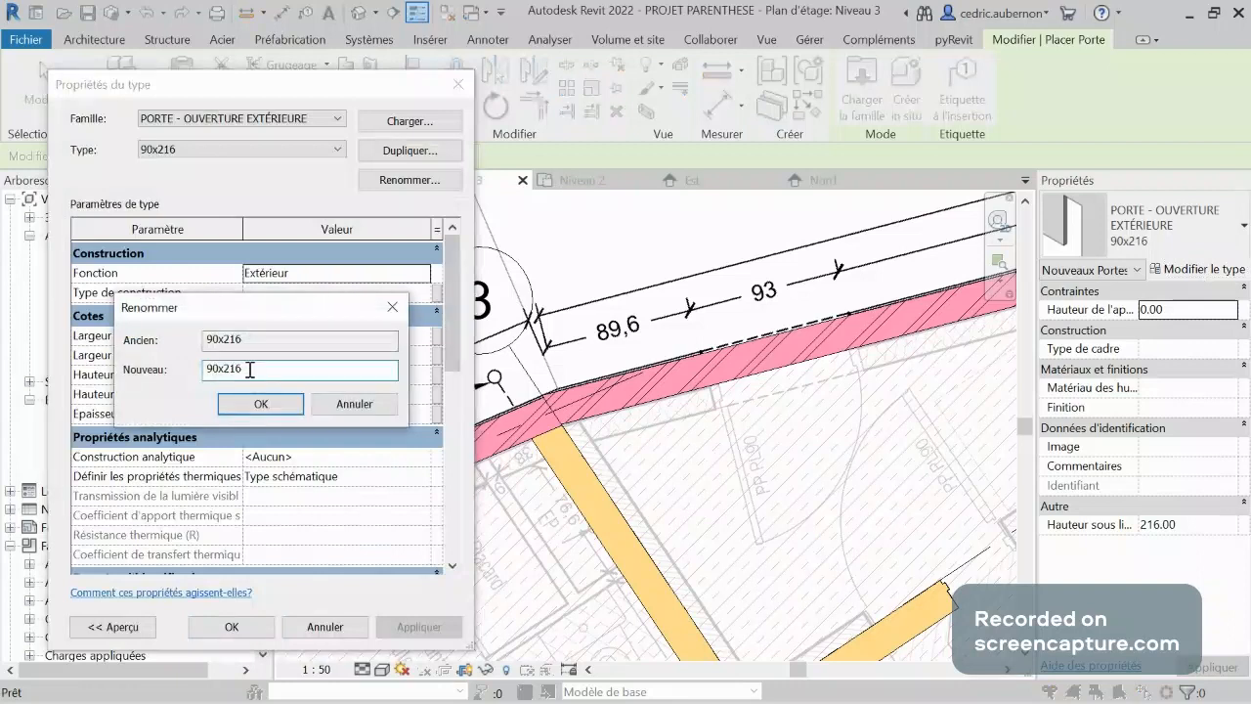
key("Left")
key("Left")
key("BackSpace")
type("0")
left_click(256, 404)
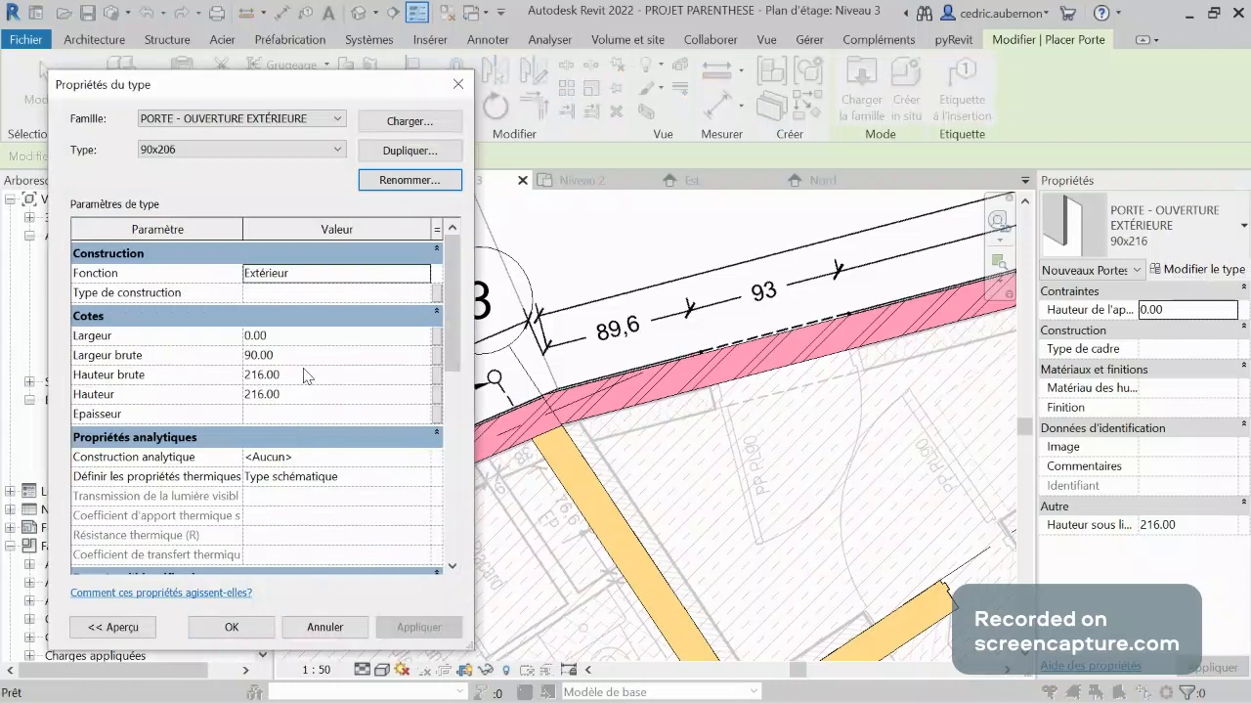
Set the door type's Hauteur brute to 206 and apply the type properties.
left_click(283, 377)
left_click_drag(283, 379, 229, 383)
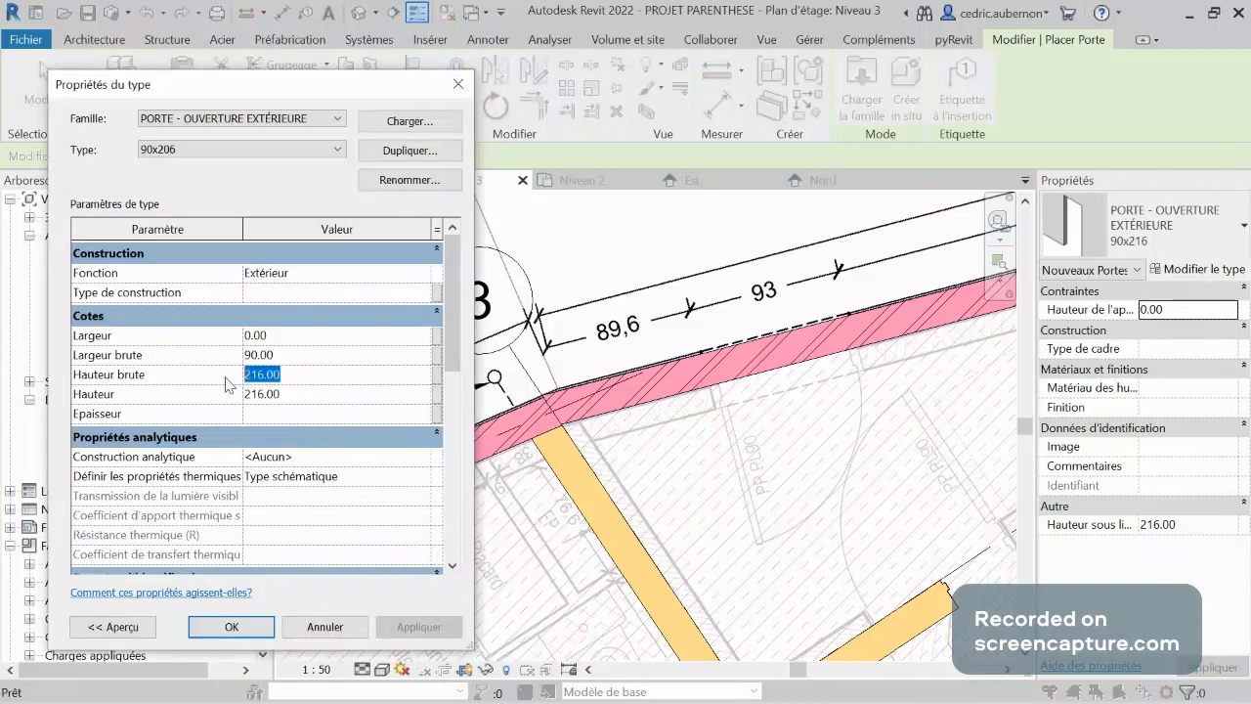
type("206")
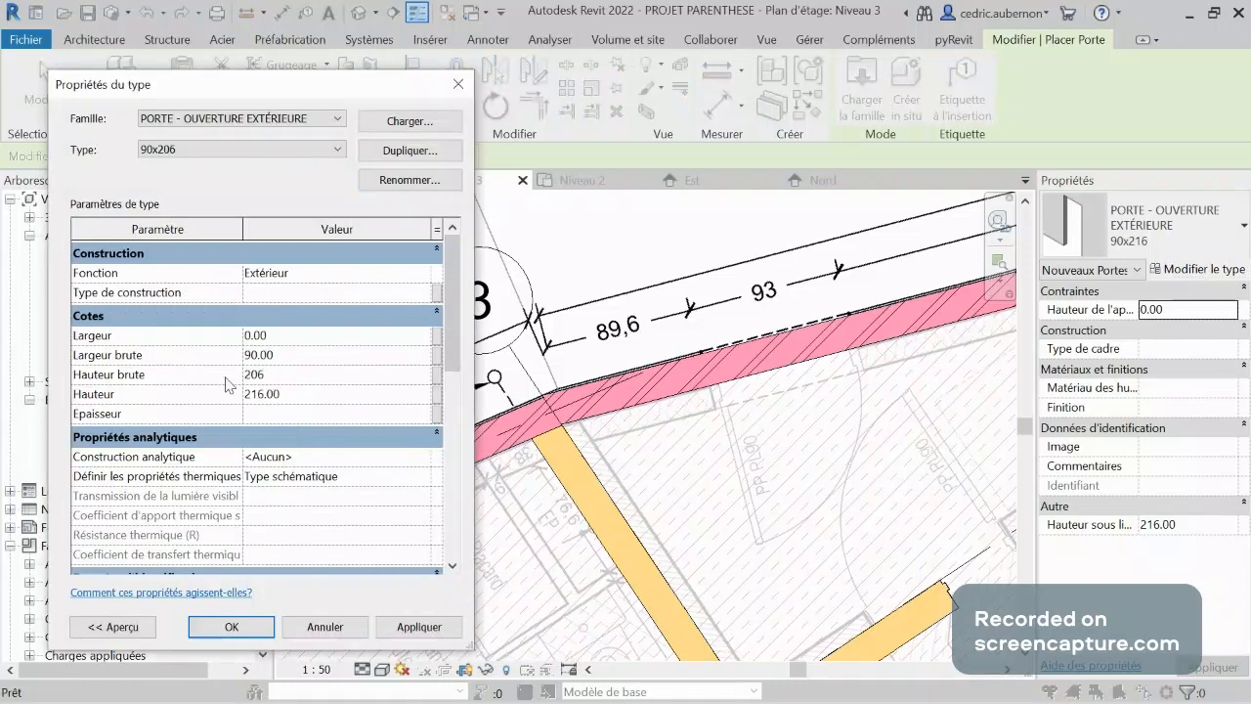
key("Return")
key("Return")
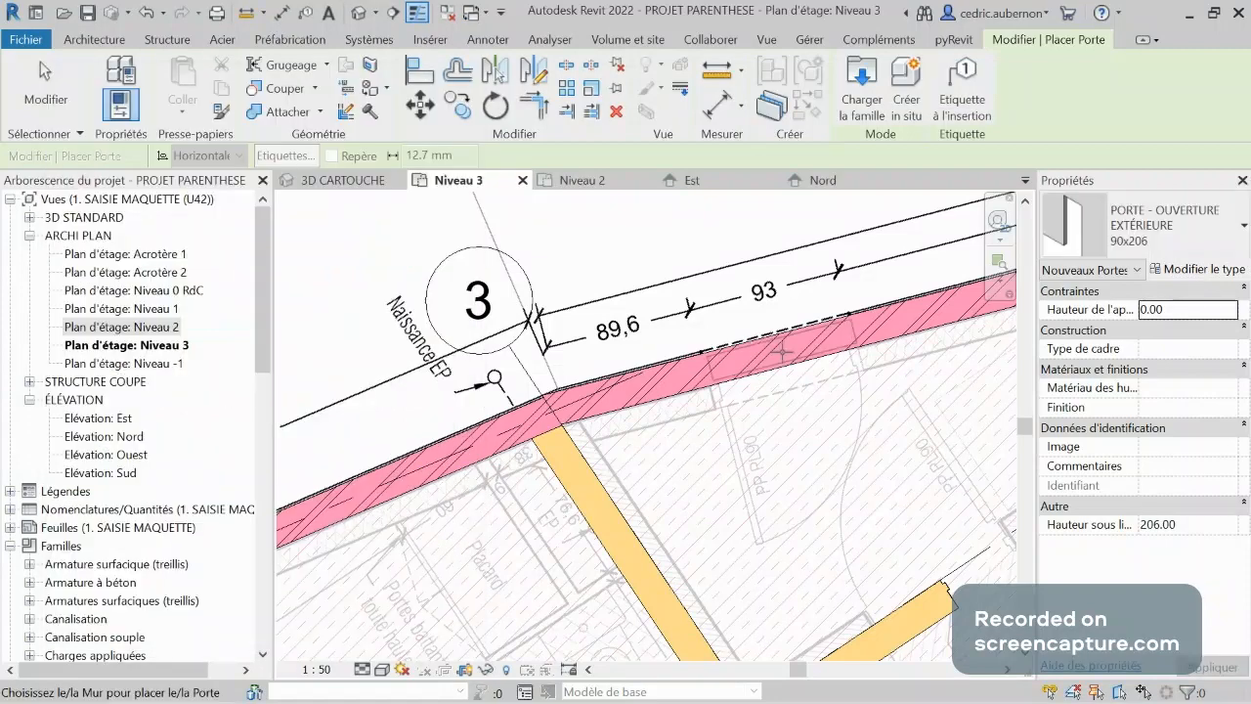
Place the 90x206 door opening in the exterior wall beside grid 3, at the opening dimensioned 93, and finish placing doors.
left_click(782, 352)
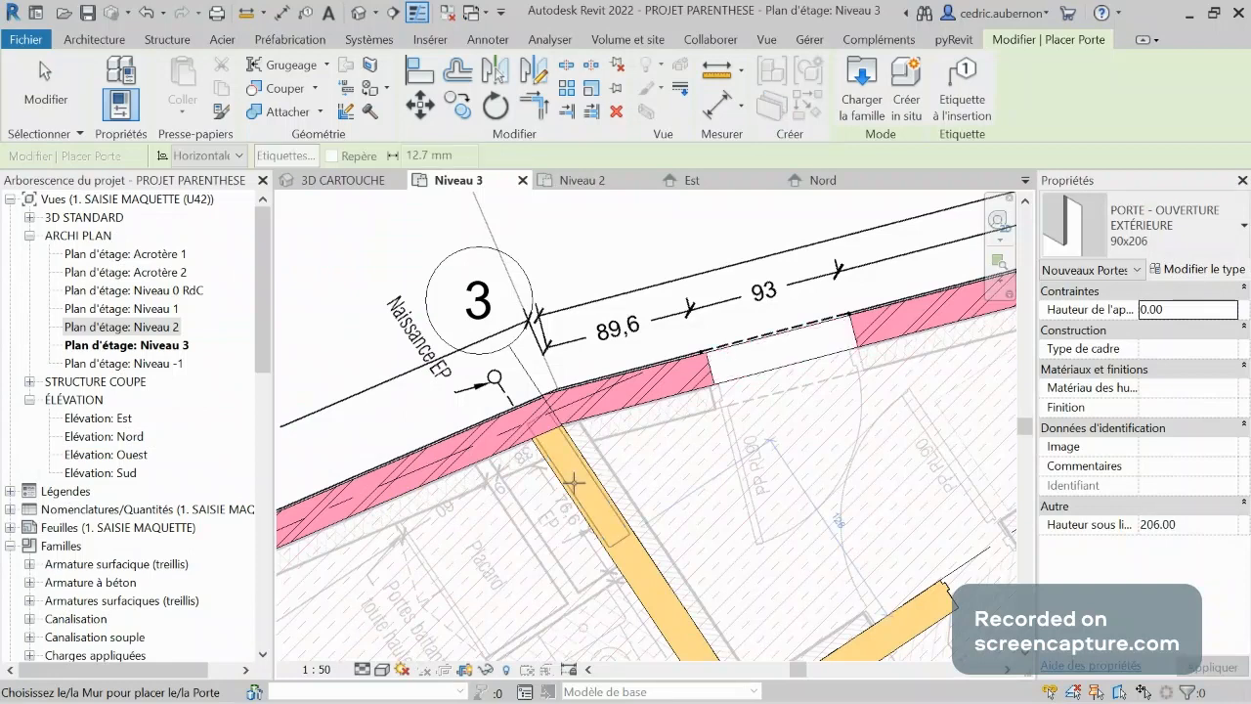
scroll(575, 483, "down", 1)
scroll(849, 372, "up", 2)
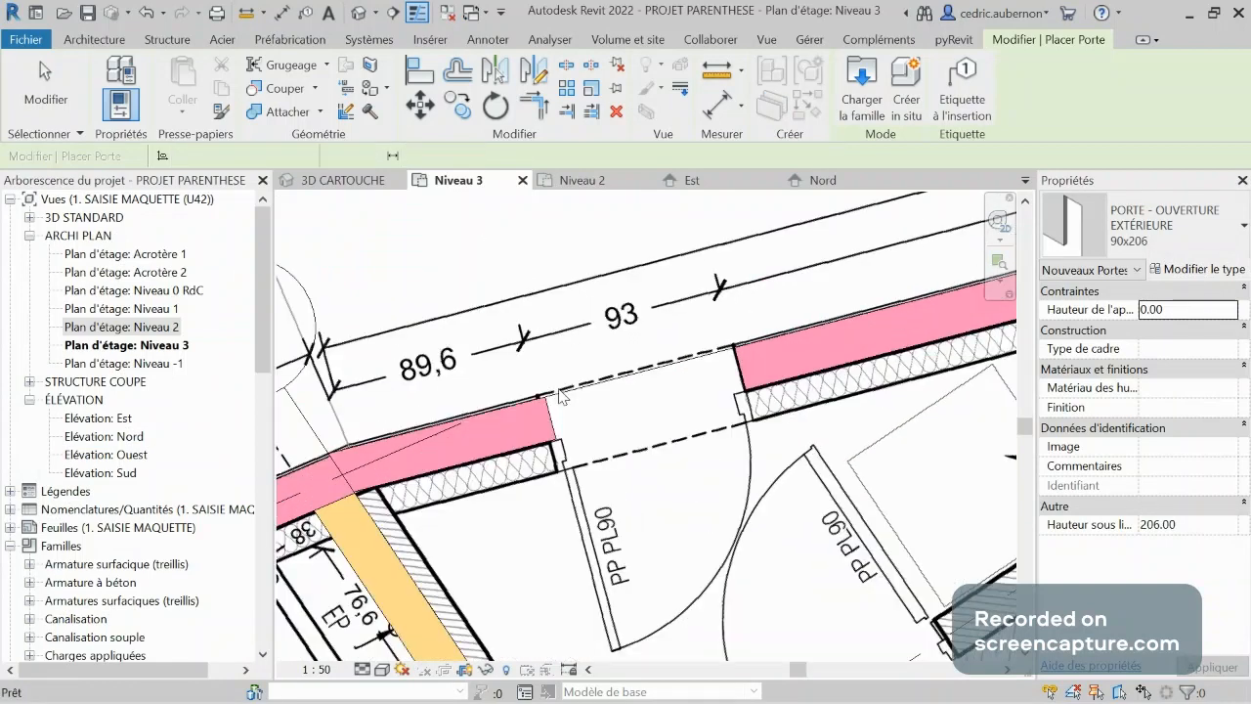
scroll(559, 395, "down", 2)
key("Escape")
scroll(697, 399, "up", 1)
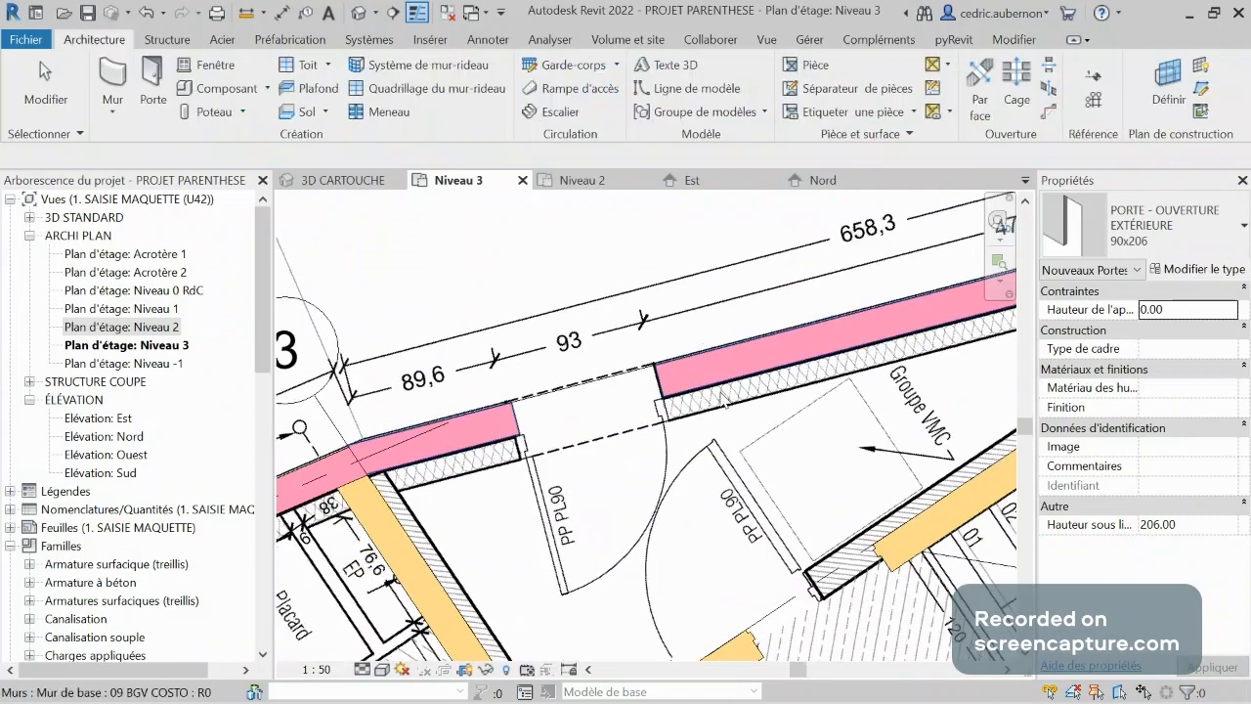
Examine the Niveau 3 plan around the new door opening, the stairwell corner and the neighbouring walls.
scroll(596, 387, "down", 1)
scroll(553, 388, "down", 3)
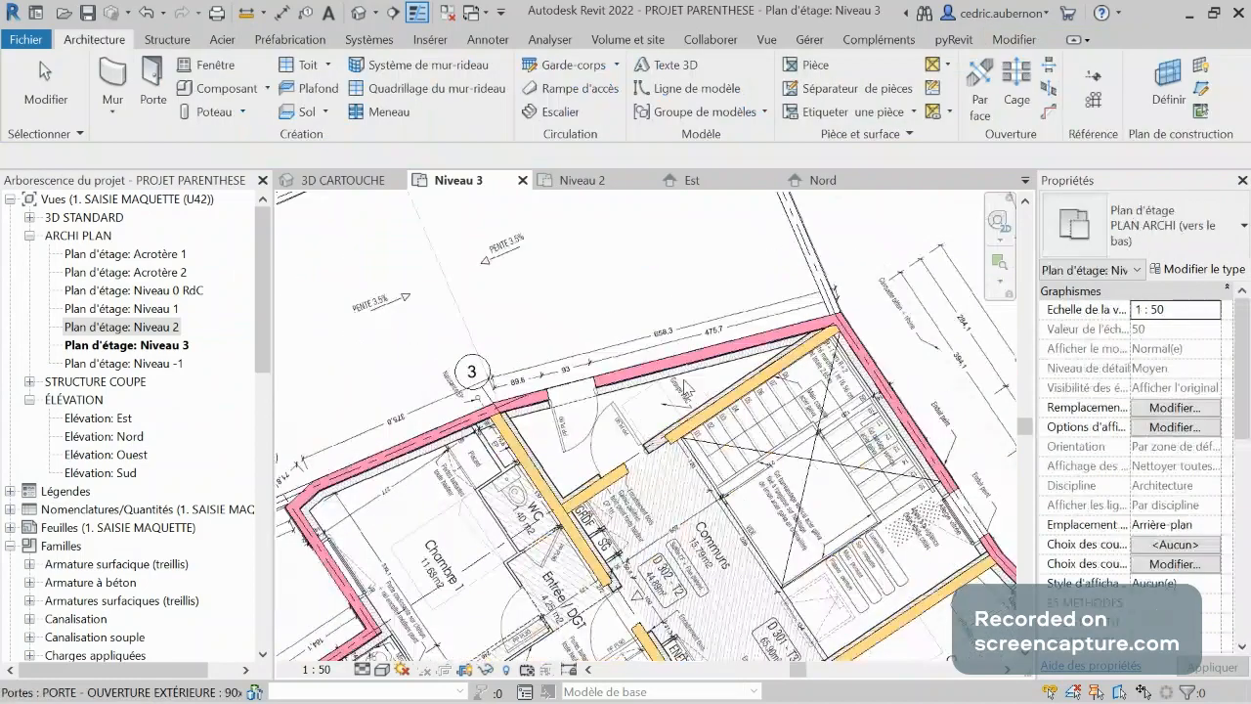
scroll(714, 337, "up", 1)
scroll(718, 330, "up", 2)
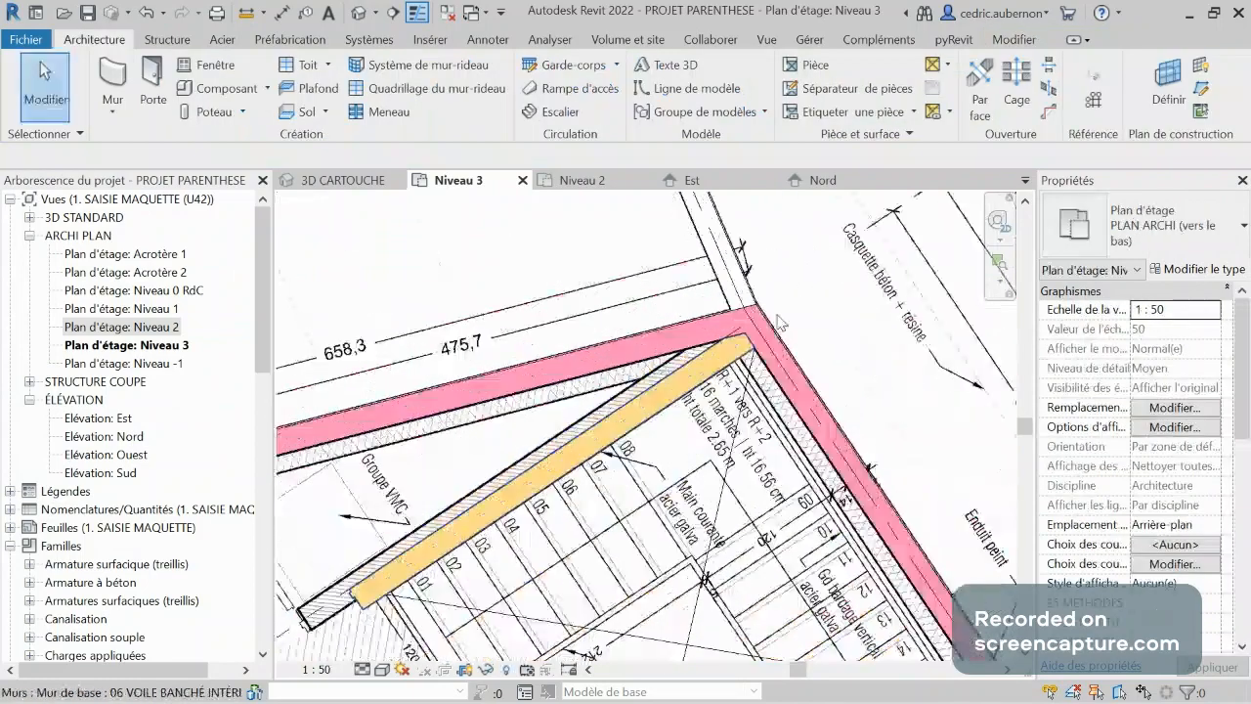
scroll(779, 323, "down", 2)
scroll(801, 372, "down", 2)
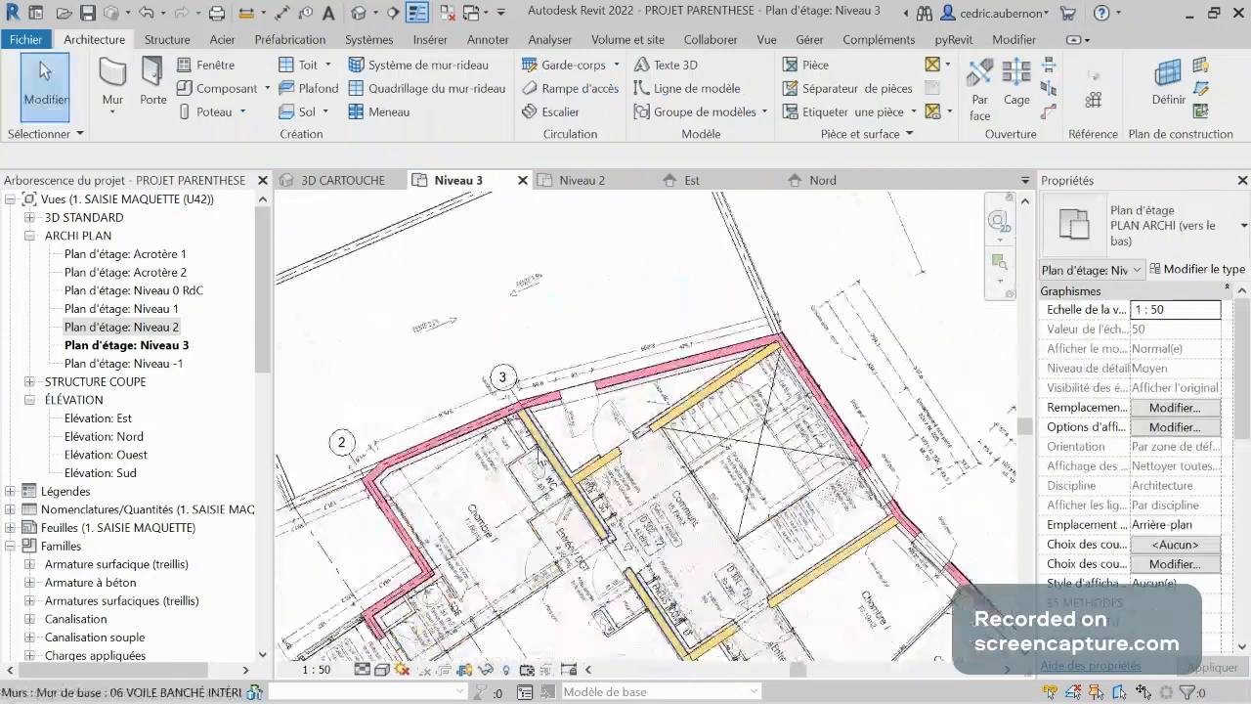
scroll(540, 457, "up", 2)
scroll(528, 334, "up", 1)
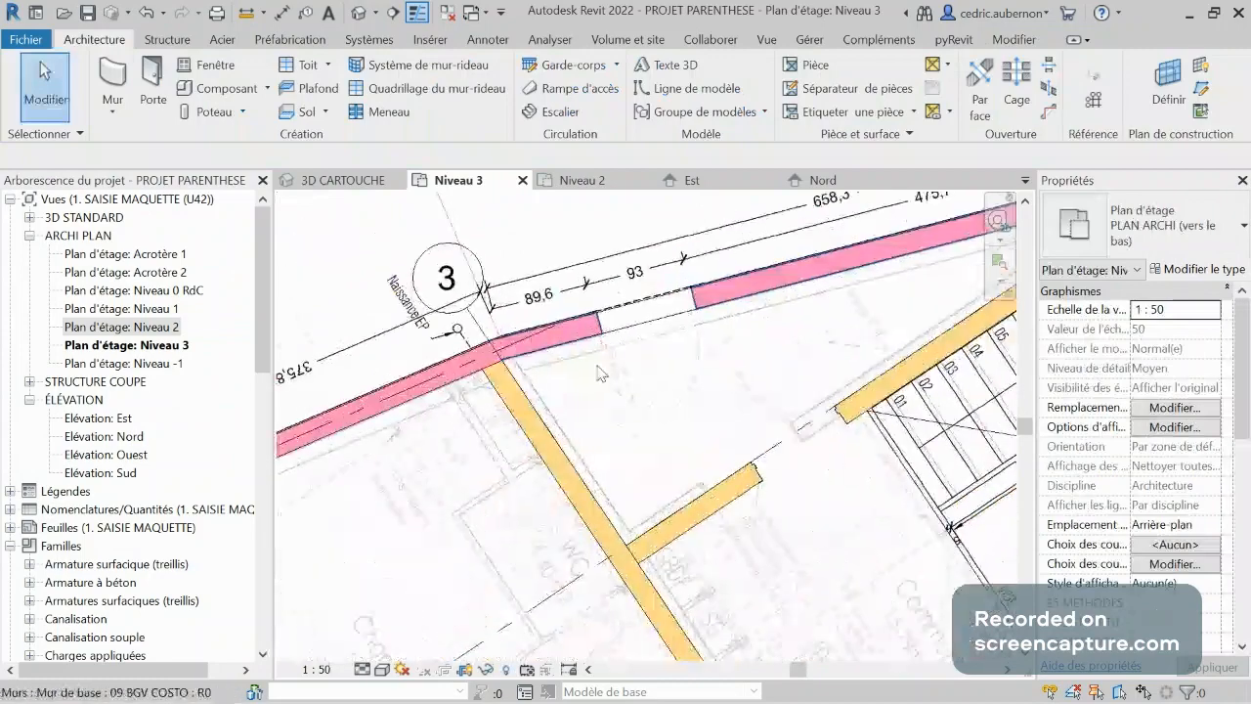
scroll(599, 372, "down", 2)
scroll(645, 344, "up", 2)
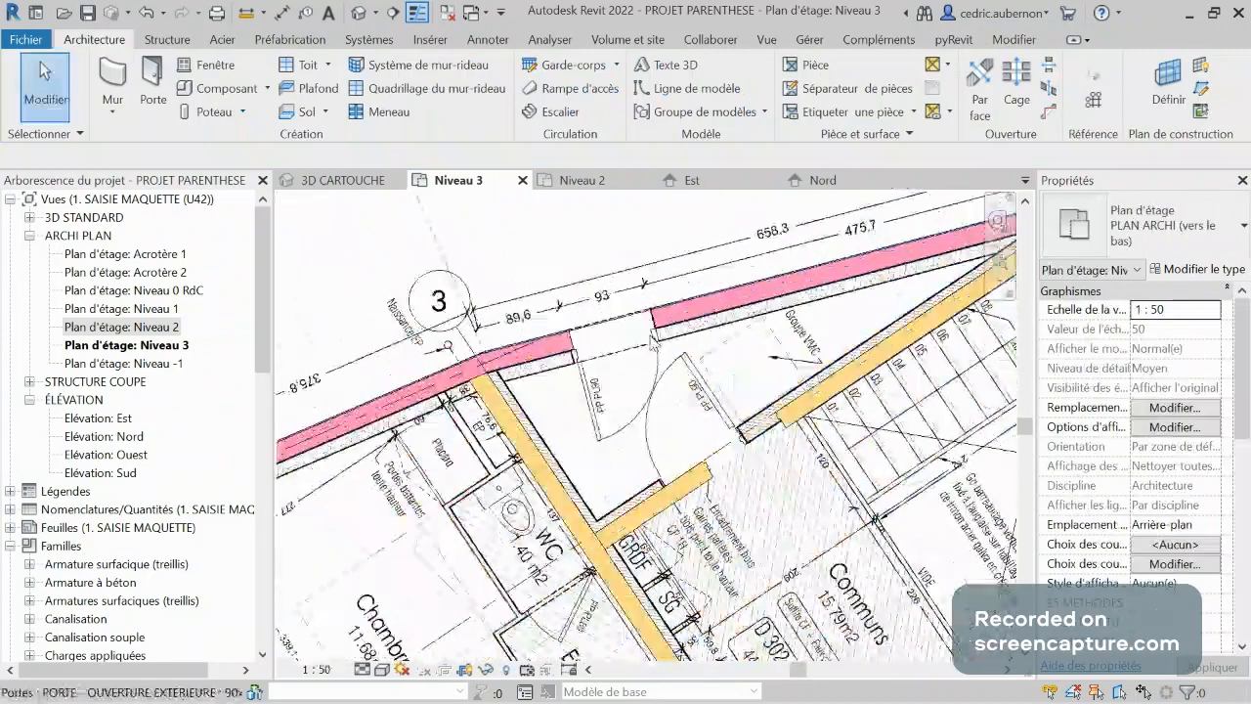
scroll(596, 372, "up", 3)
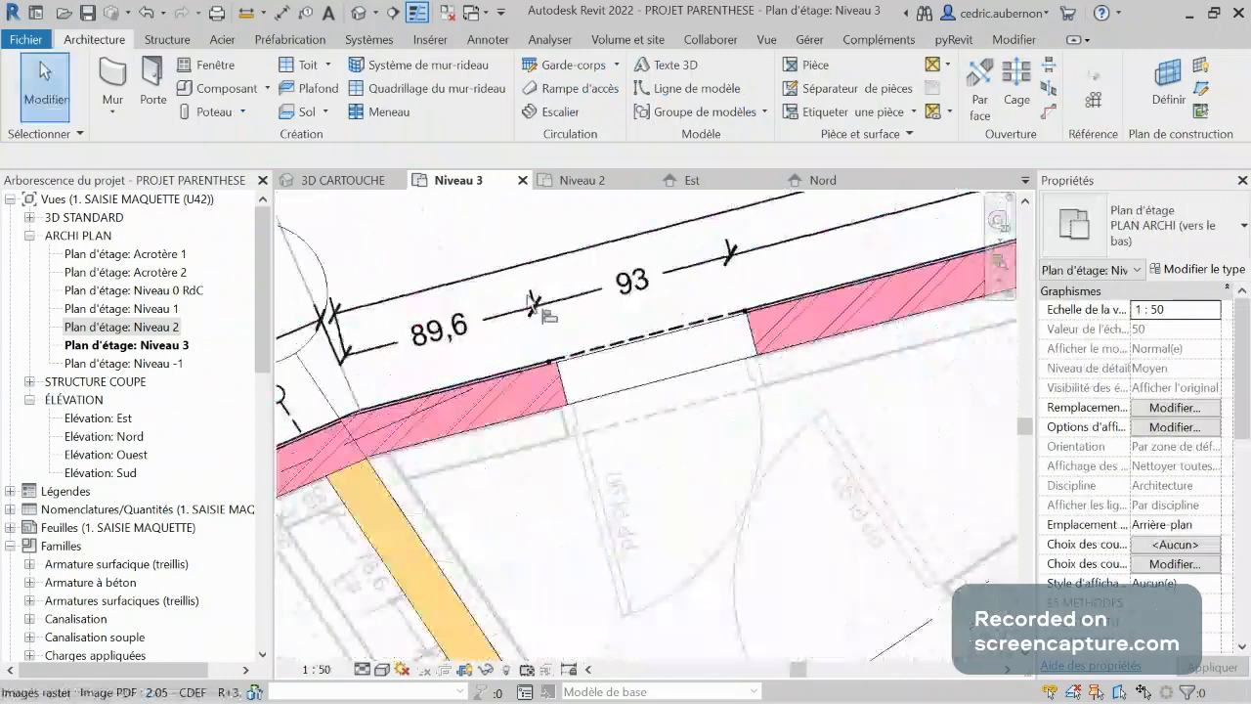
key("a")
key("l")
scroll(534, 305, "up", 2)
scroll(528, 307, "up", 2)
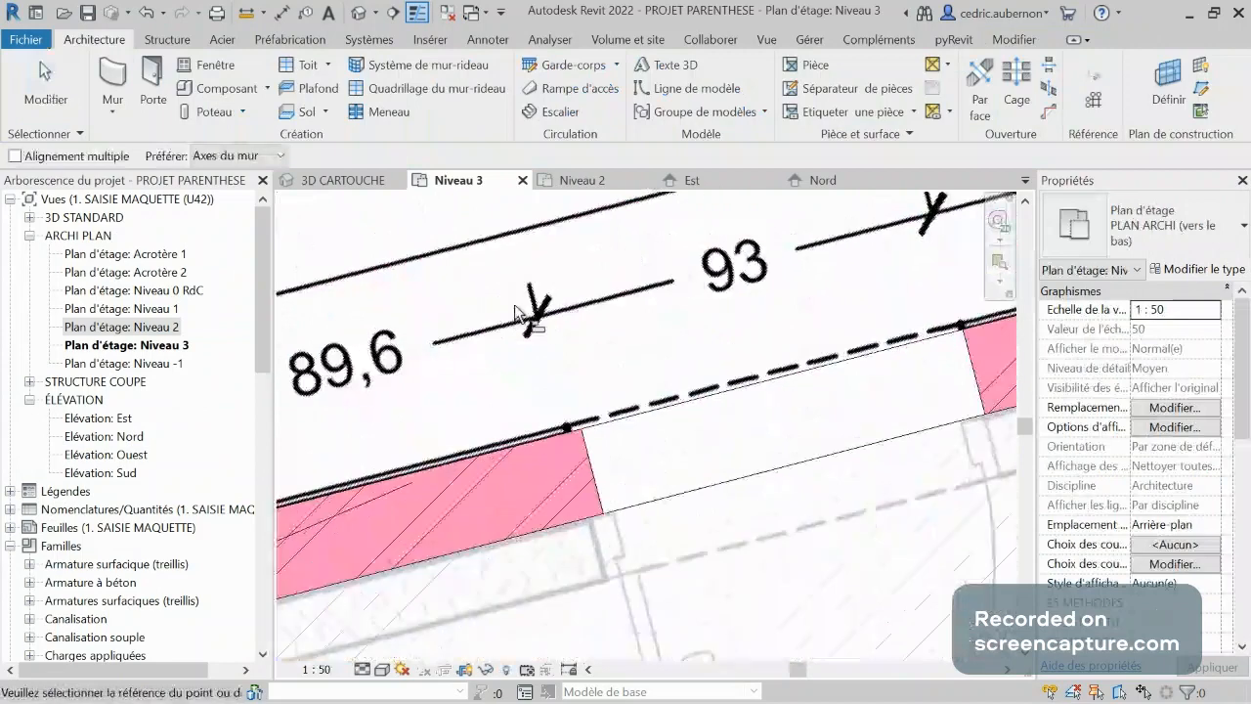
key("Escape")
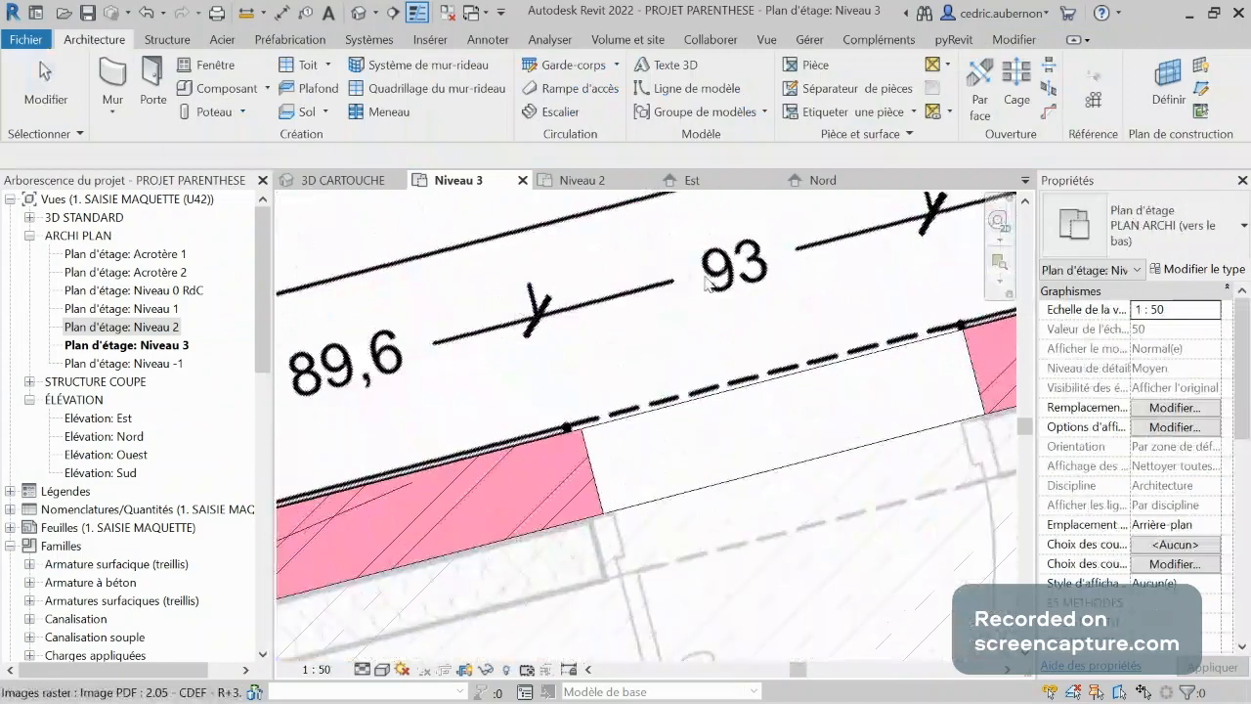
left_click(710, 282)
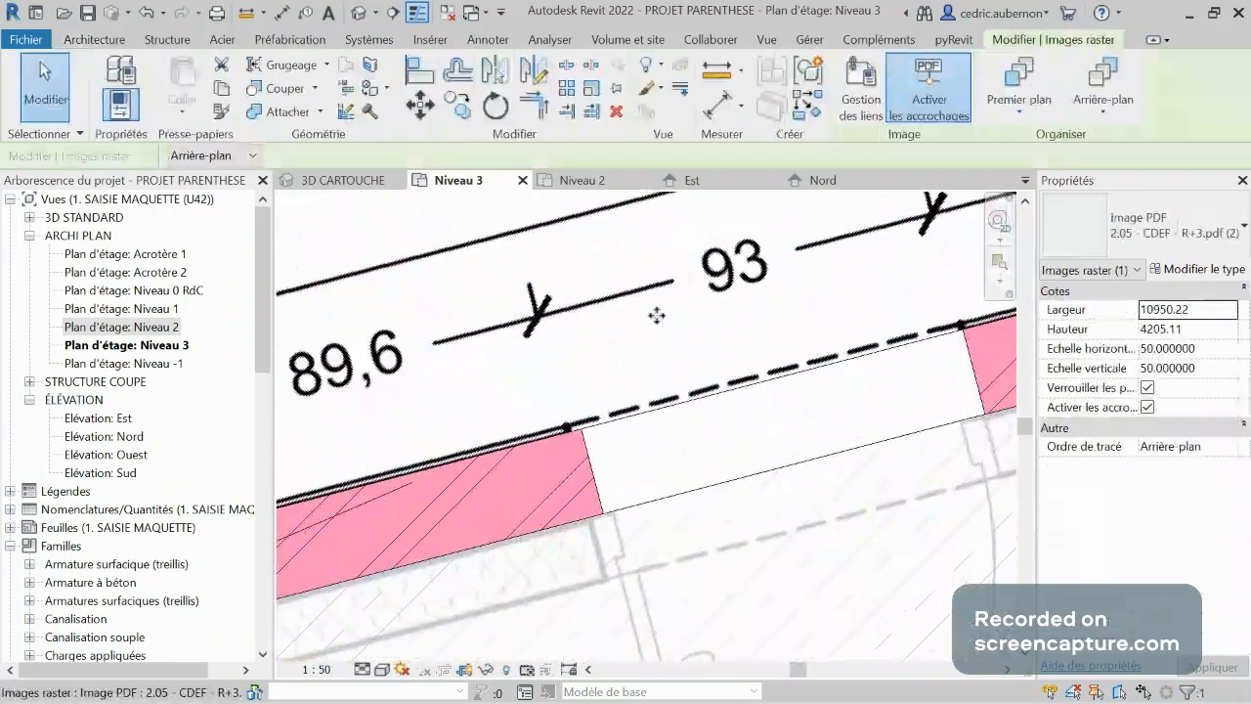
key("Escape")
scroll(550, 345, "down", 1)
scroll(544, 352, "down", 1)
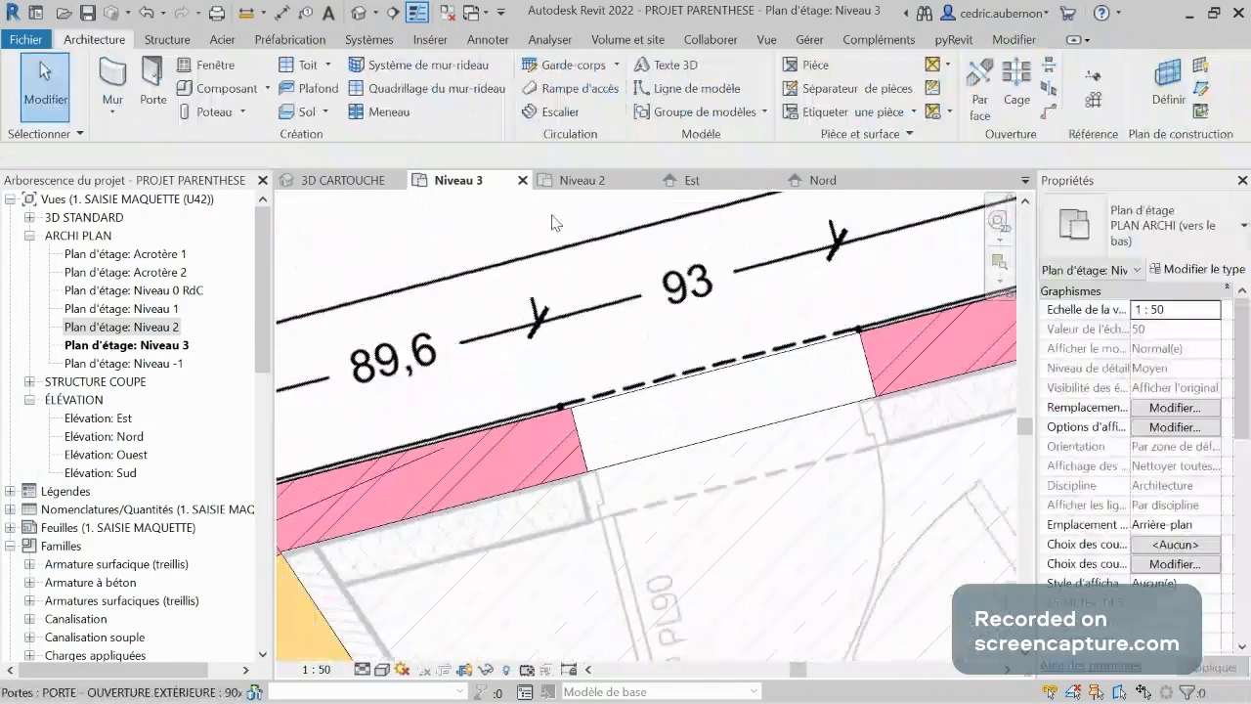
key("a")
key("l")
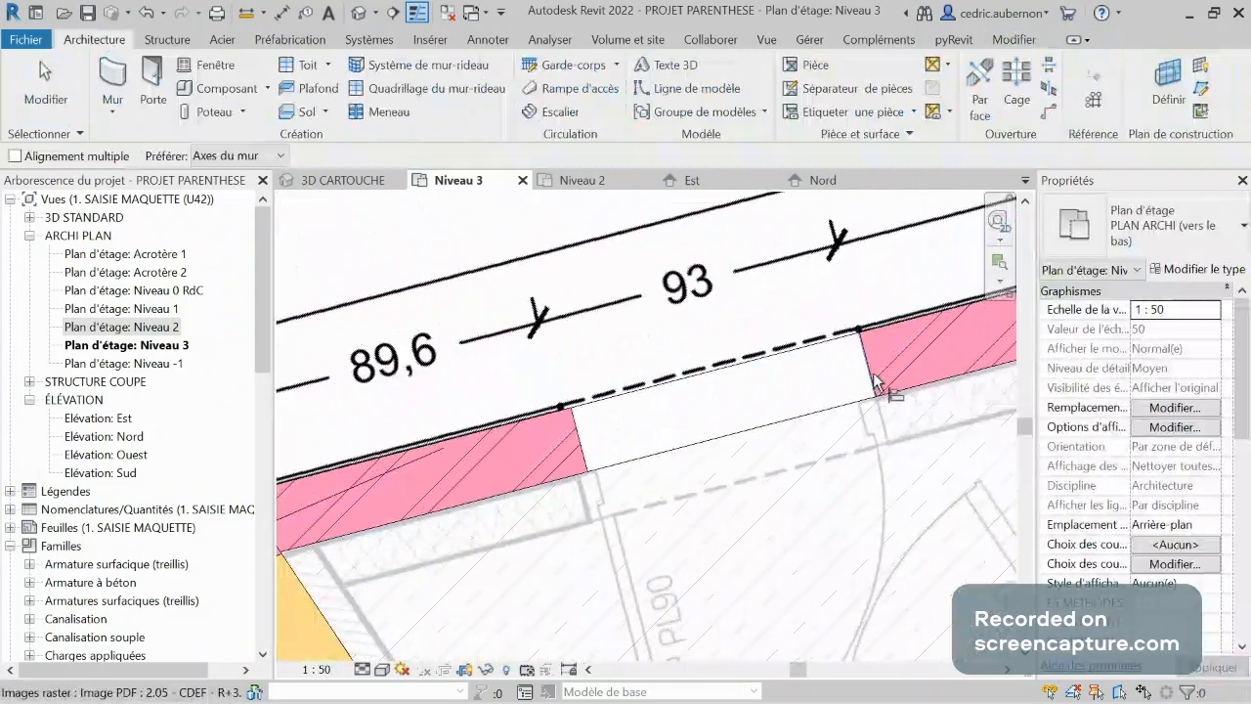
key("Escape")
Nudge the 90x206 door opening along the exterior wall and try to align its jamb with the opening edge on the plan.
left_click(831, 415)
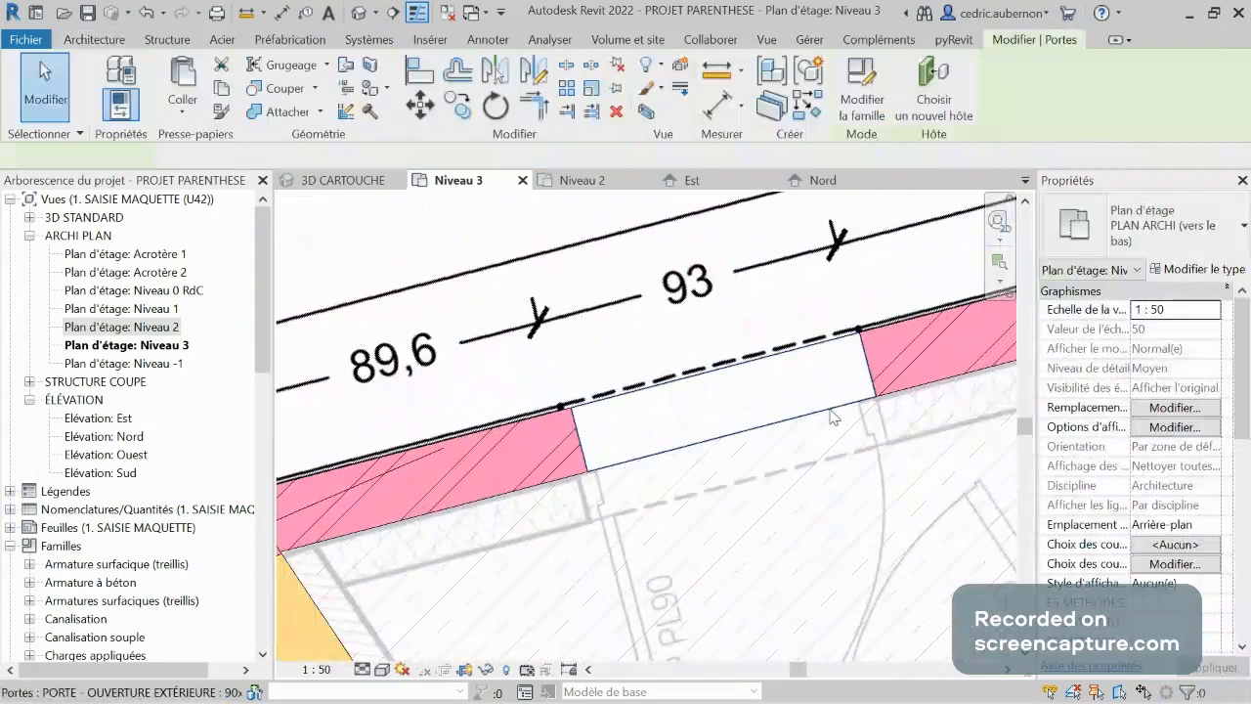
key("Right")
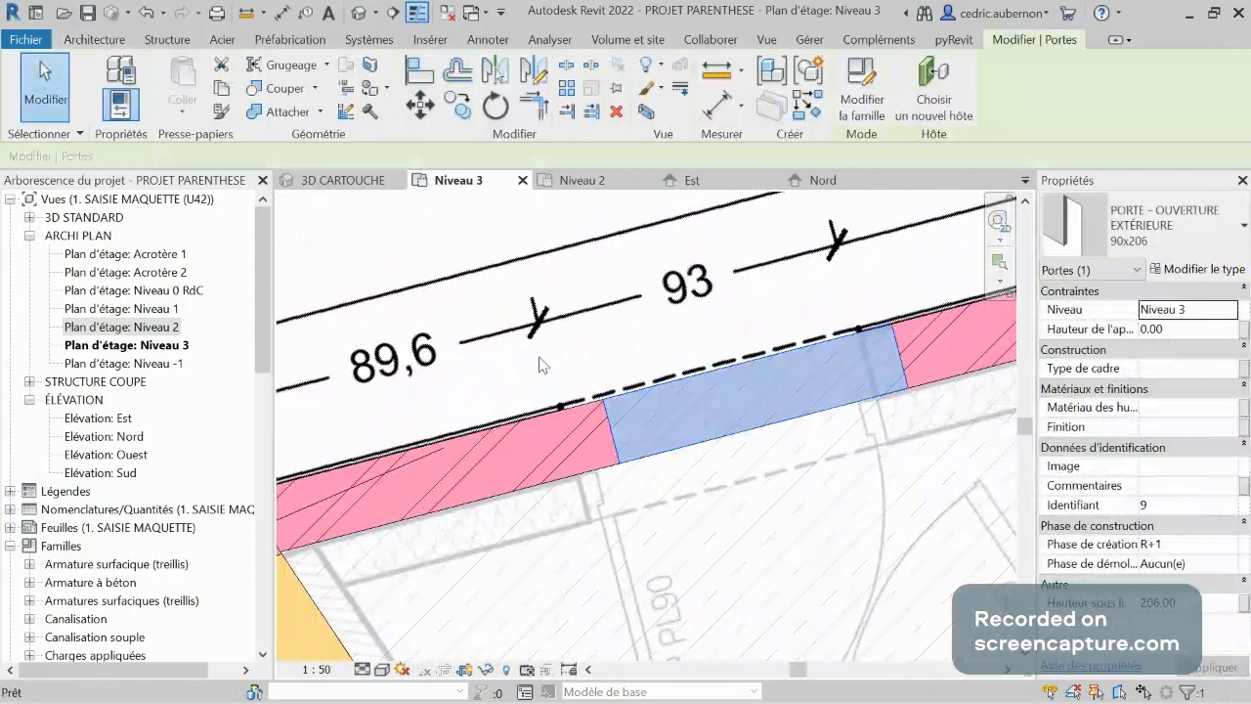
key("a")
key("l")
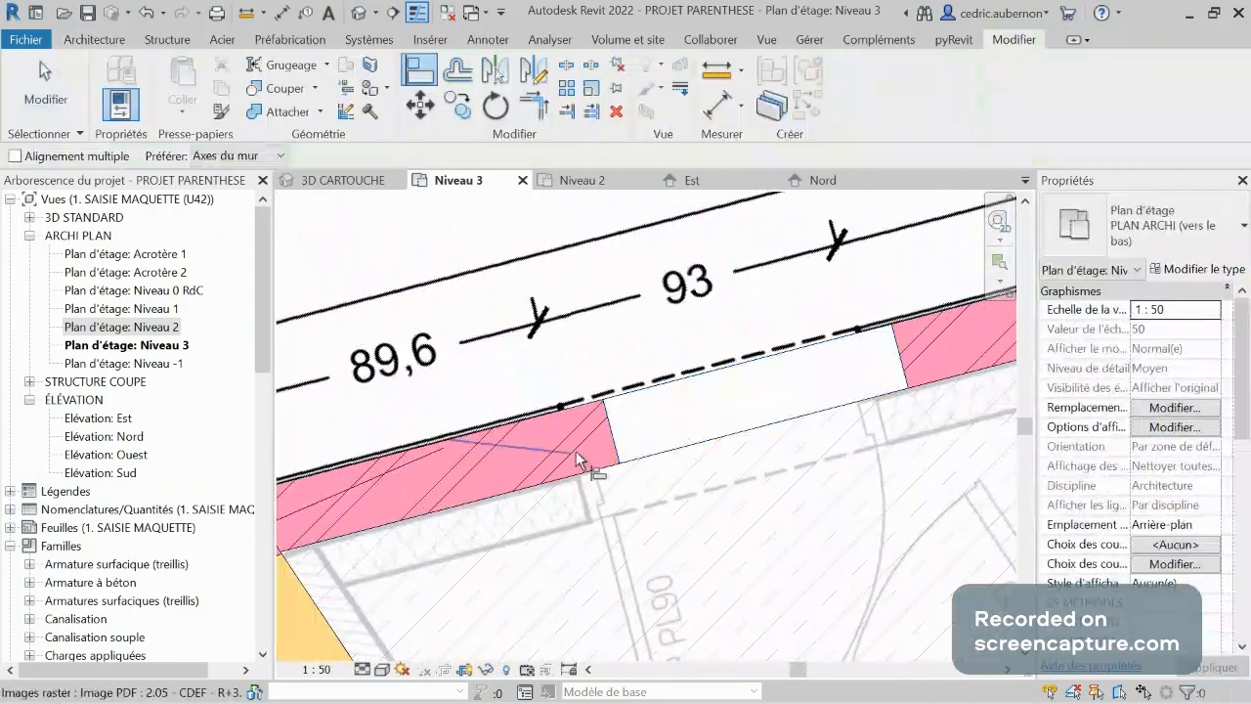
left_click(581, 470)
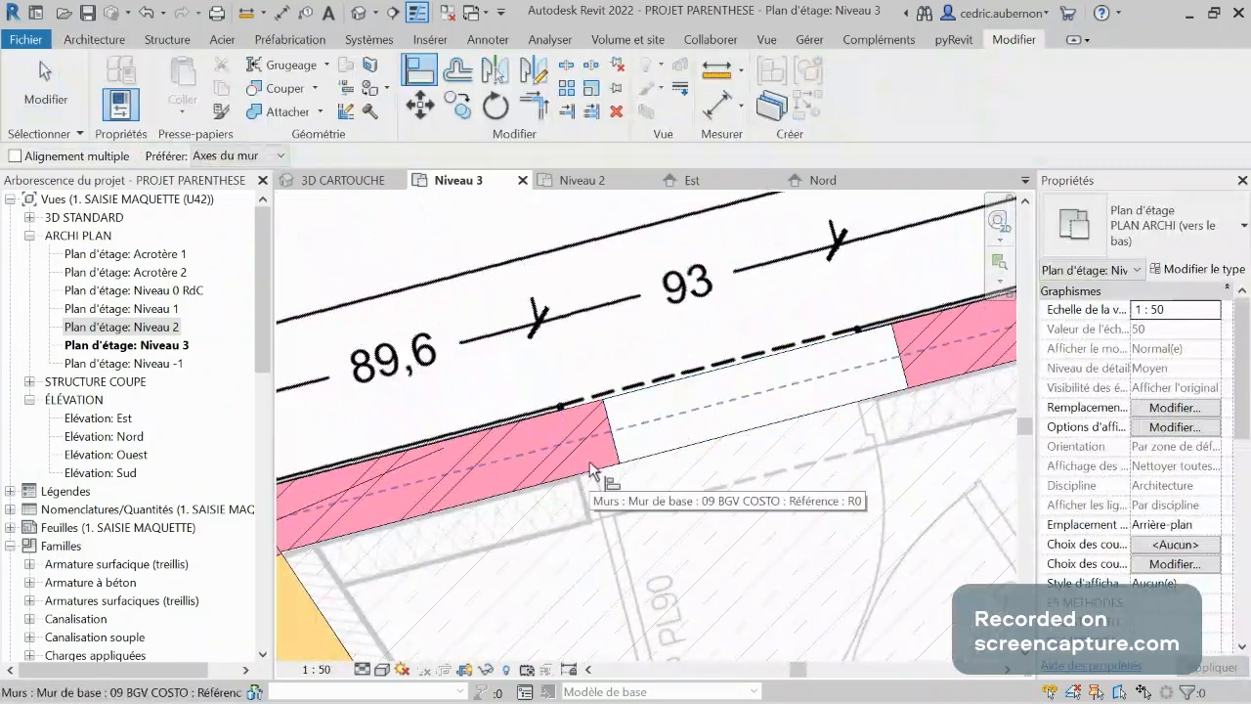
key("Escape")
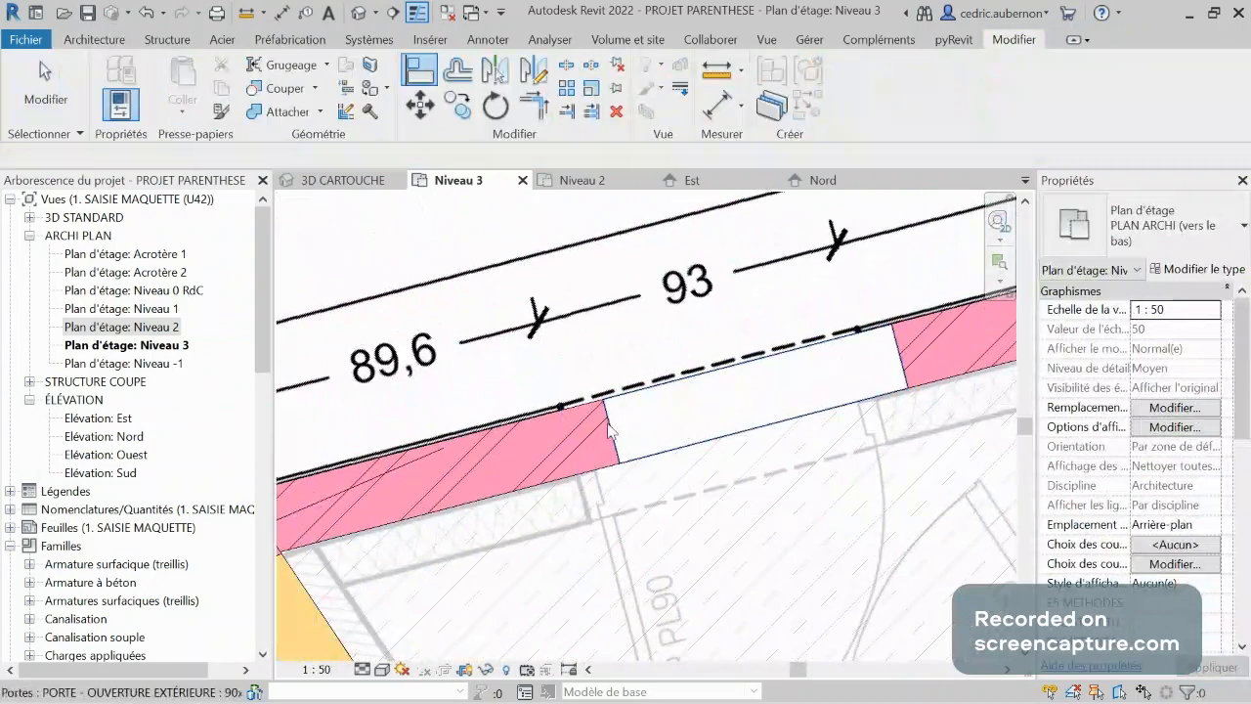
key("Escape")
Retry aligning the door opening's jamb with the plan's opening edge beside the 89,6 dimension.
left_click(576, 369)
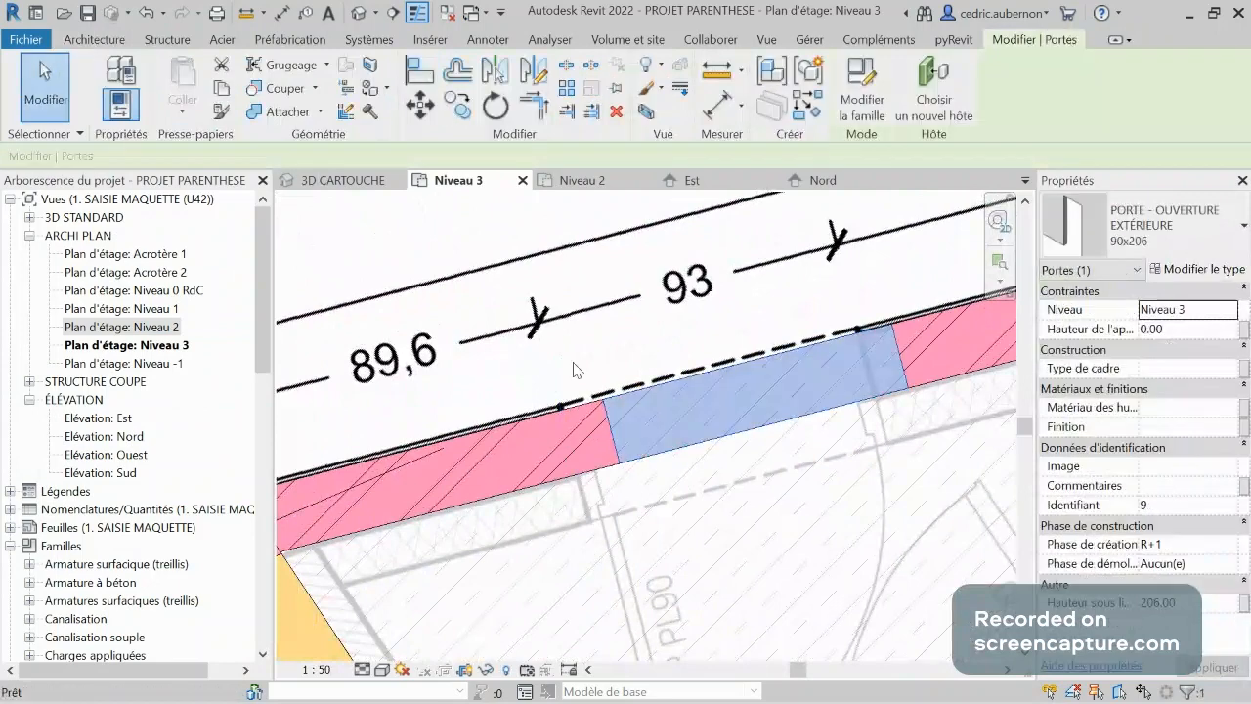
left_click(606, 414)
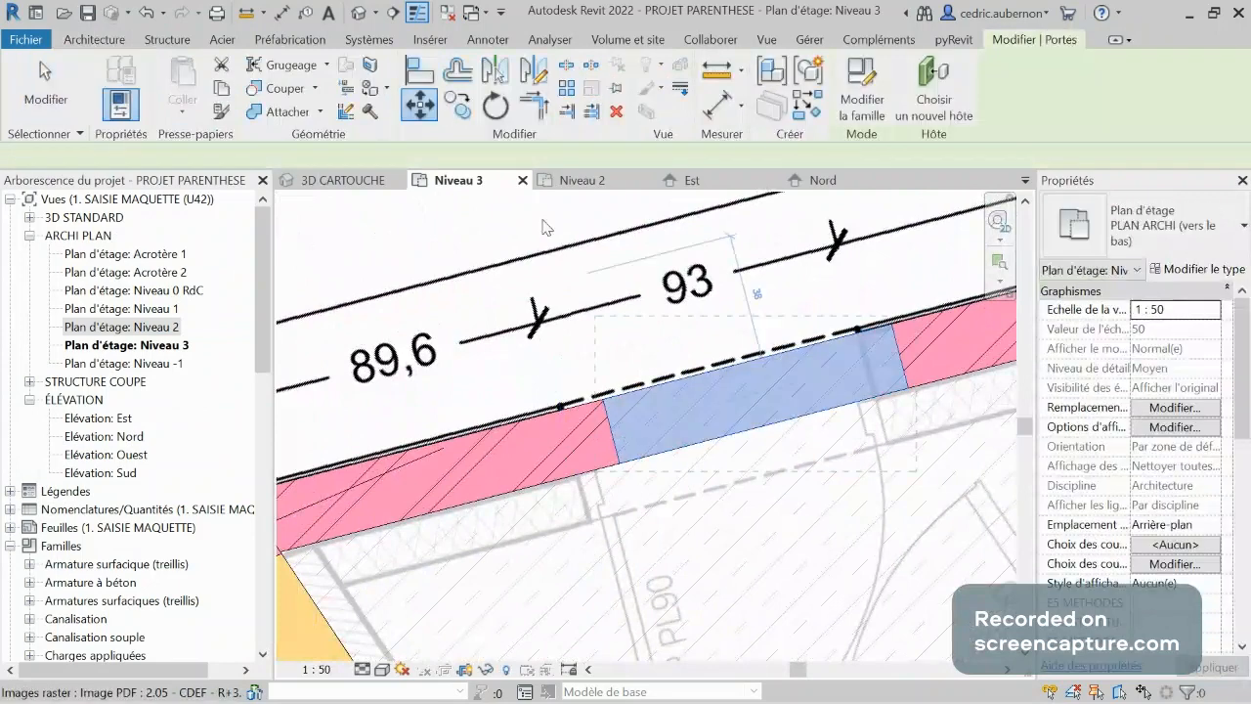
key("Escape")
left_click(428, 78)
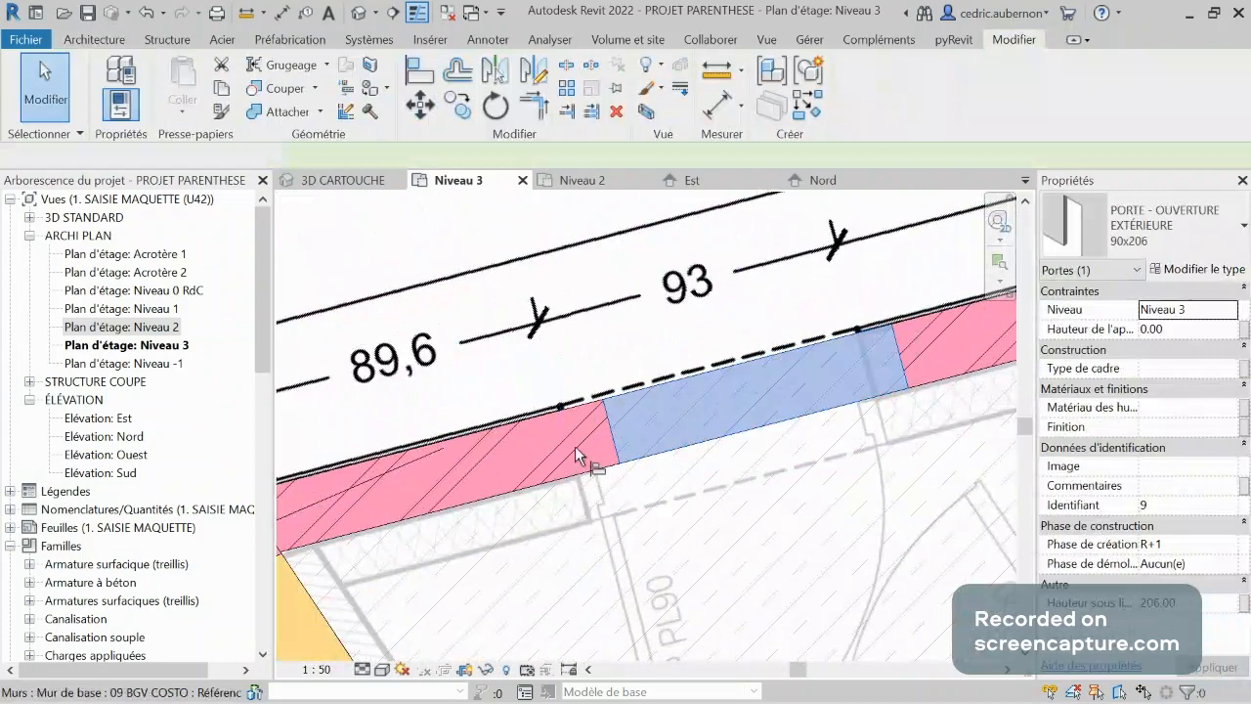
left_click(575, 442)
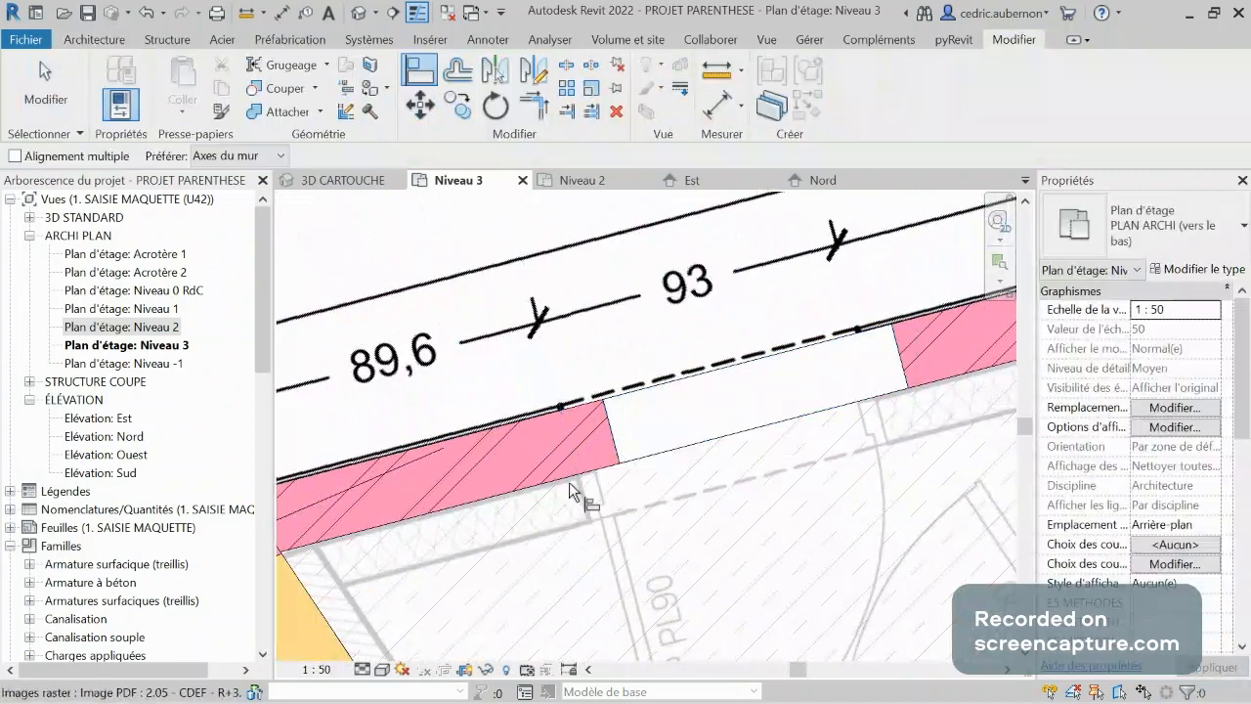
key("Escape")
left_click(615, 452)
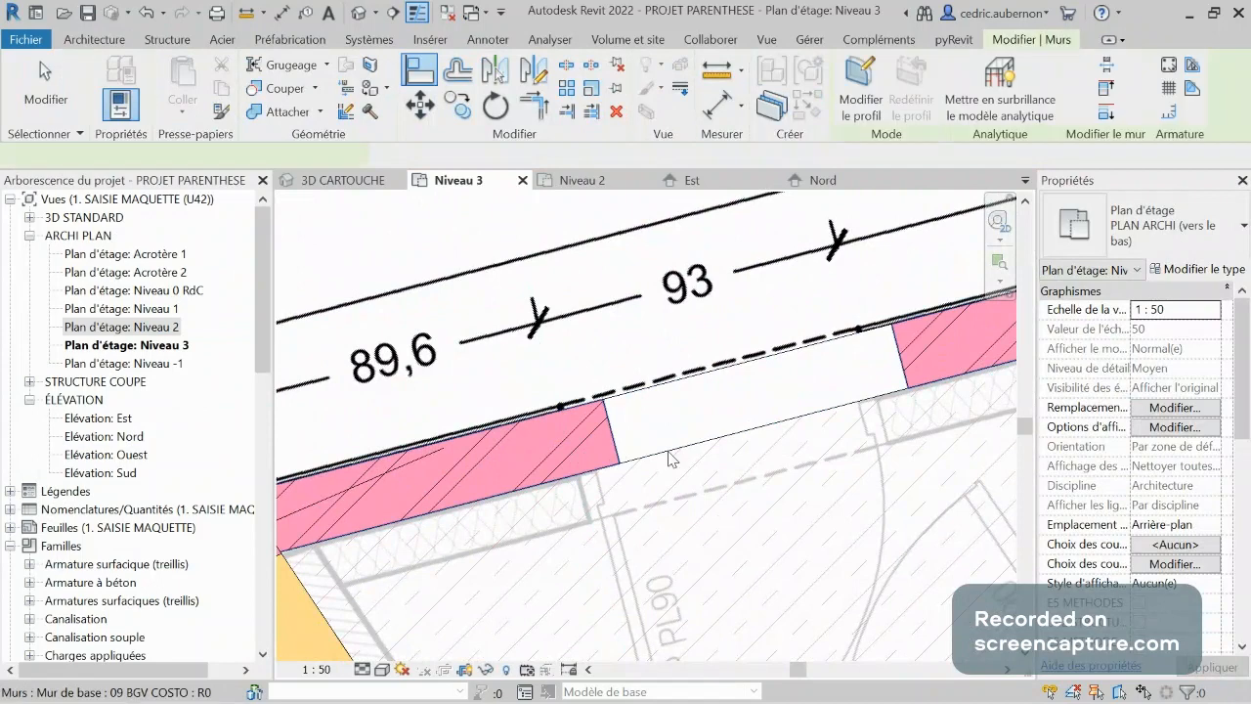
Move the door opening along the exterior wall to match the opening dimensioned 93 on the plan.
left_click(679, 444)
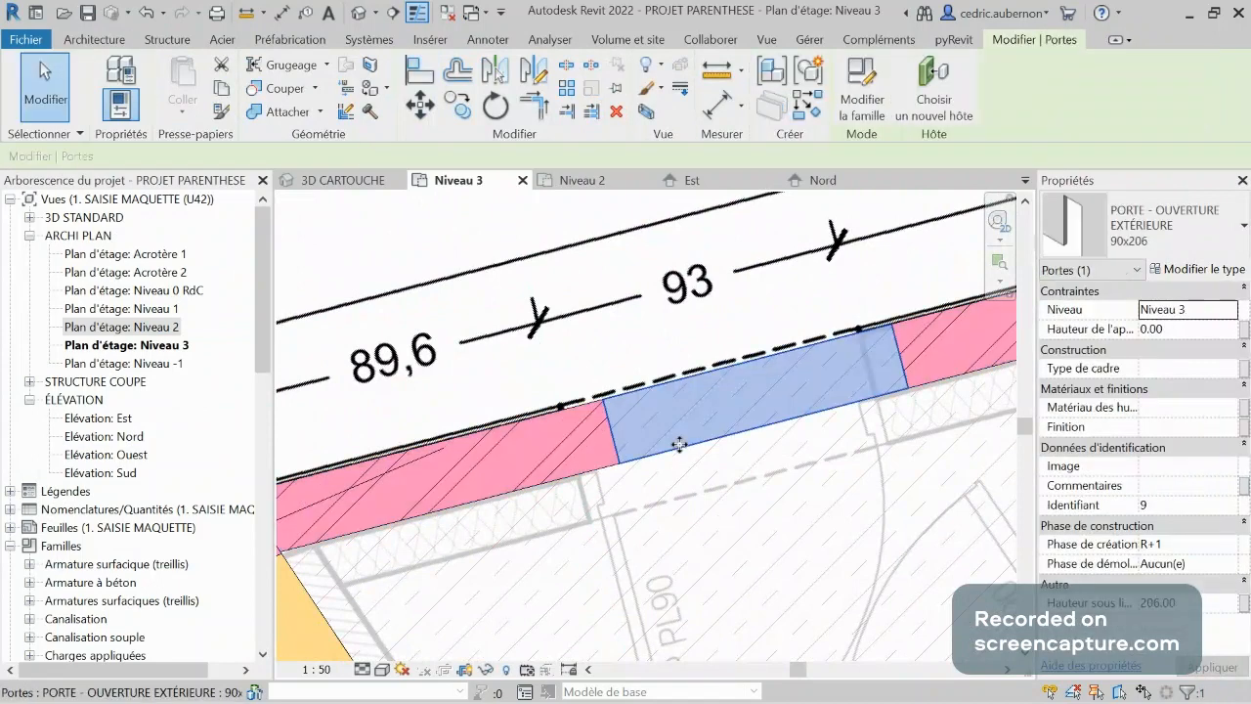
left_click_drag(678, 444, 637, 456)
scroll(614, 515, "down", 2)
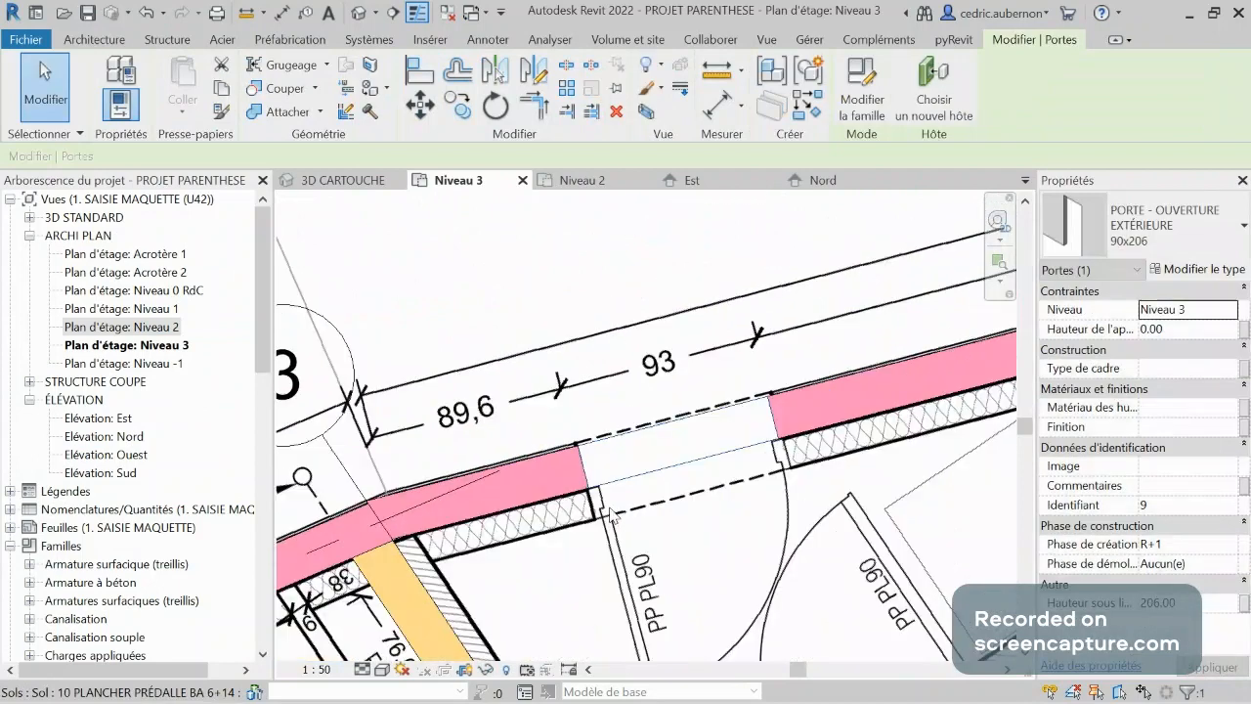
scroll(608, 509, "down", 2)
scroll(758, 379, "down", 3)
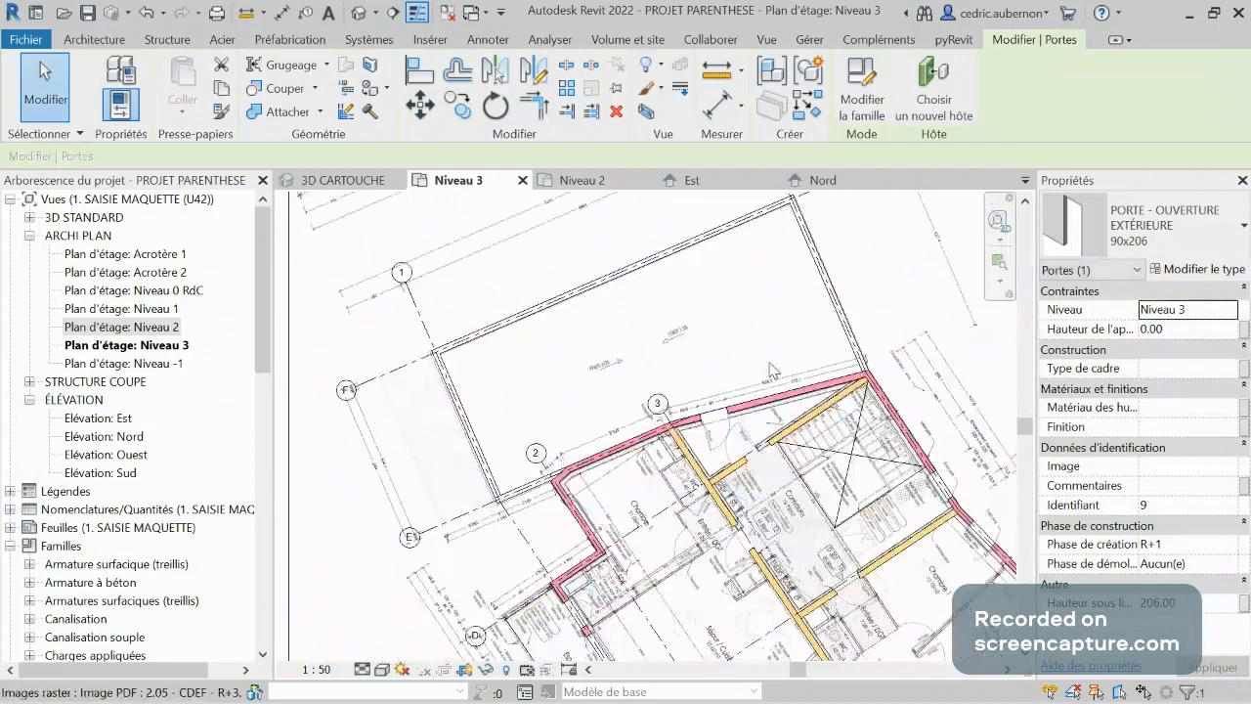
scroll(752, 372, "down", 1)
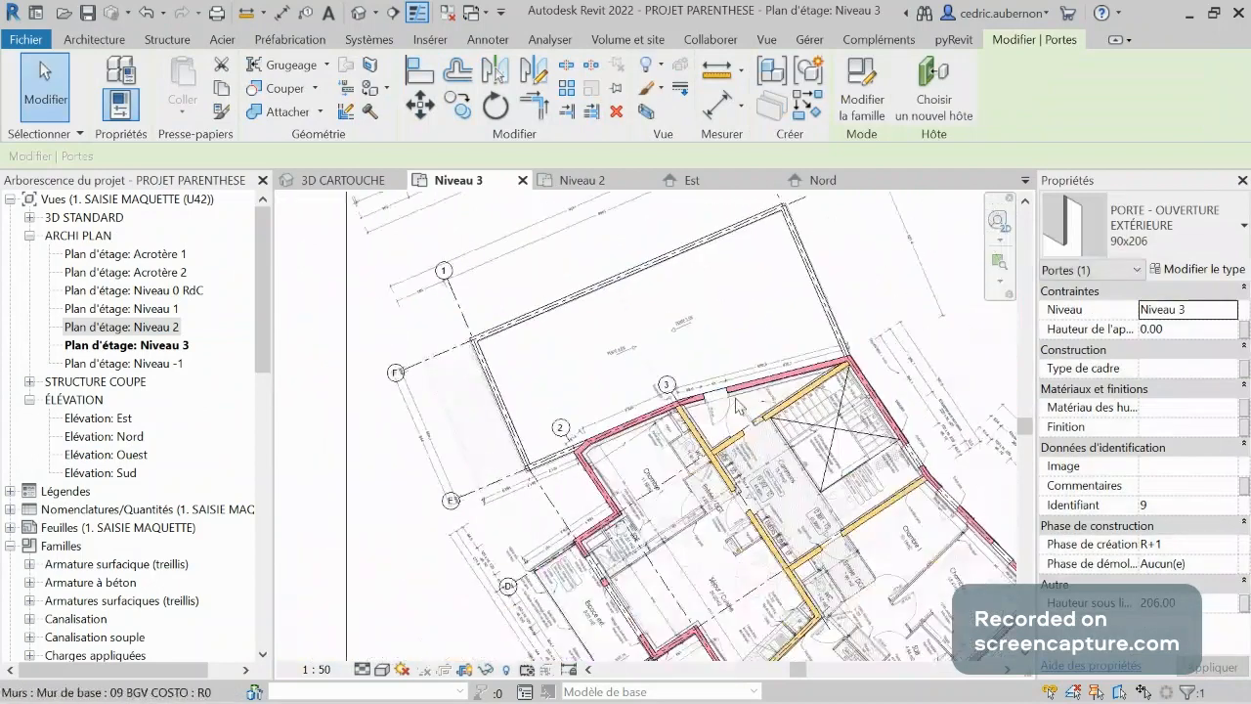
Set the selected door opening's sill height (Hauteur de l'appui) to 60 and apply it.
scroll(736, 403, "up", 4)
scroll(711, 373, "up", 1)
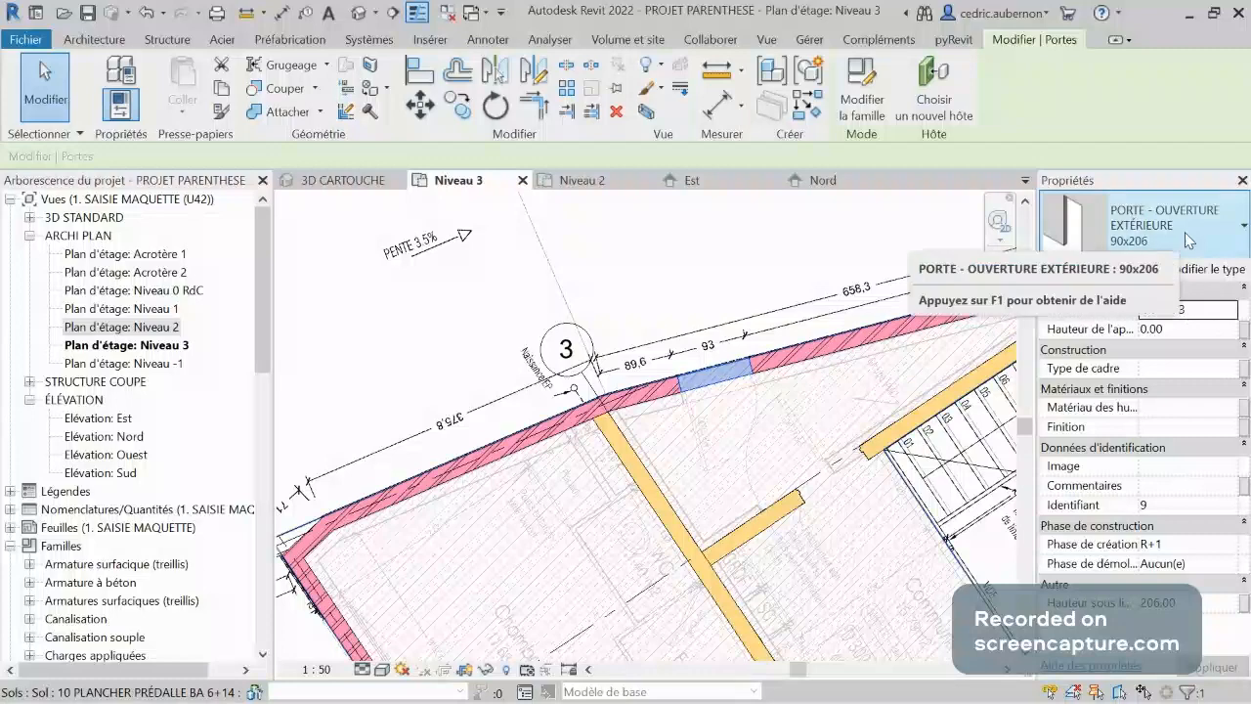
left_click(1190, 328)
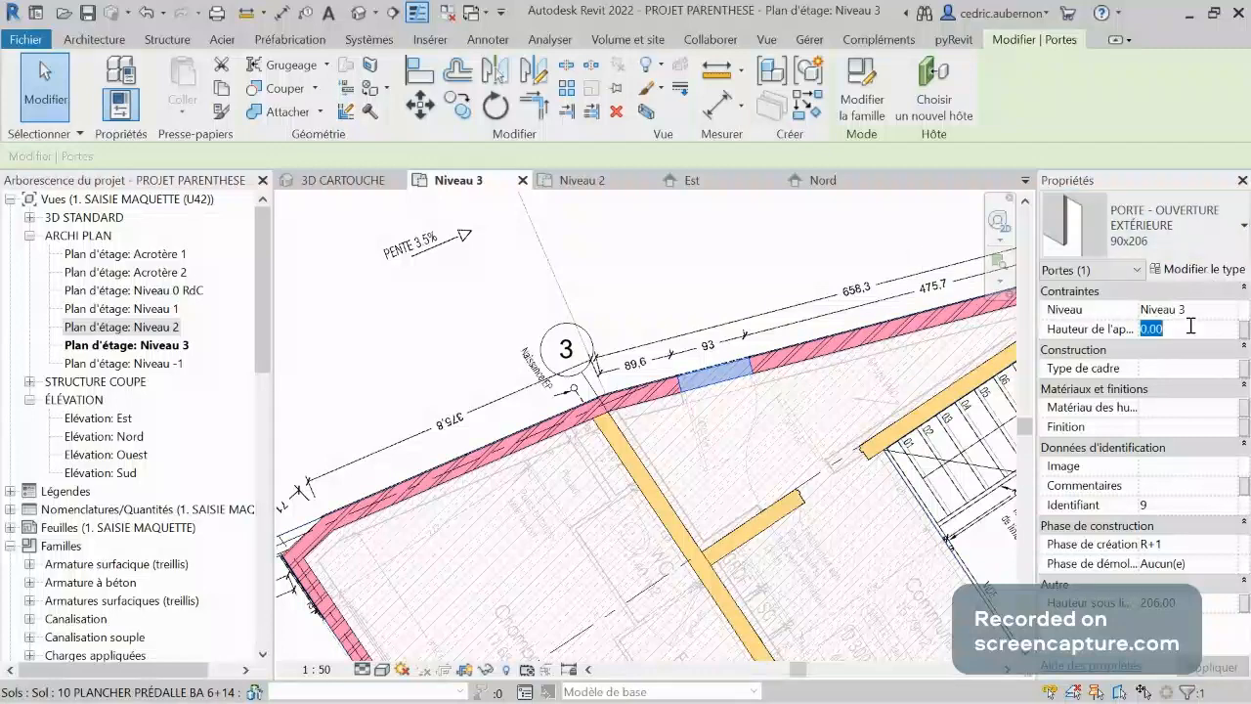
type("60")
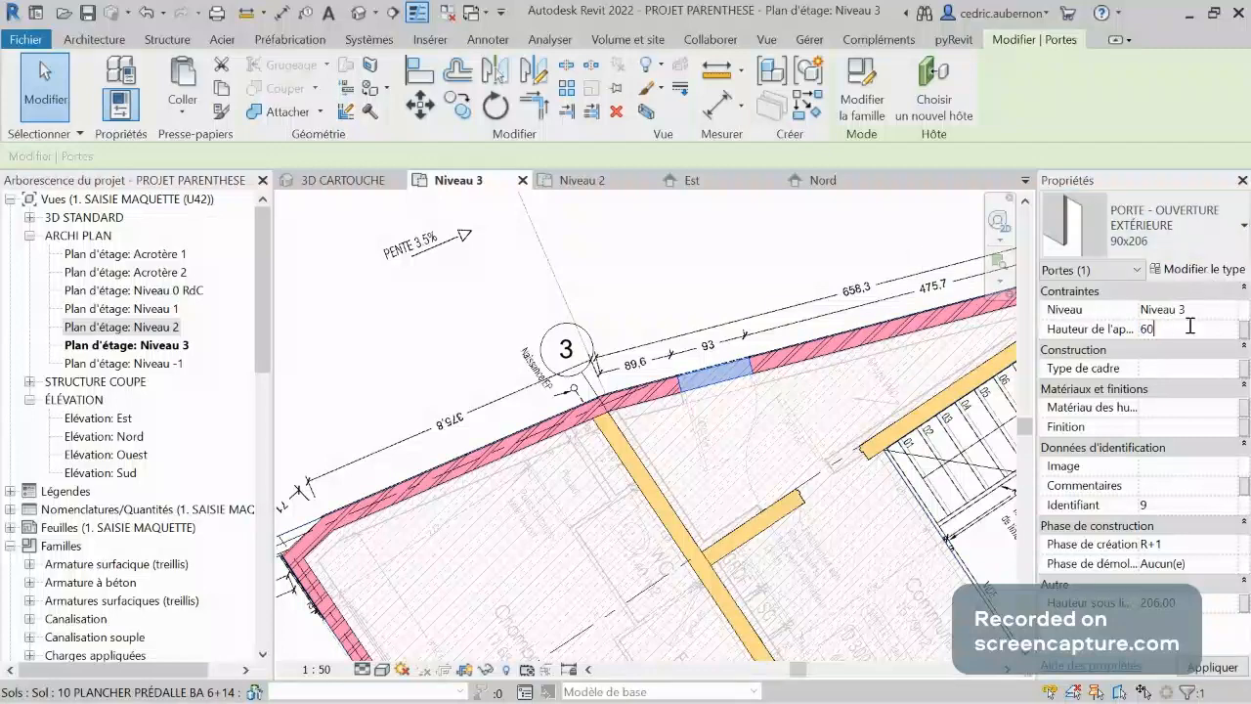
left_click(1215, 665)
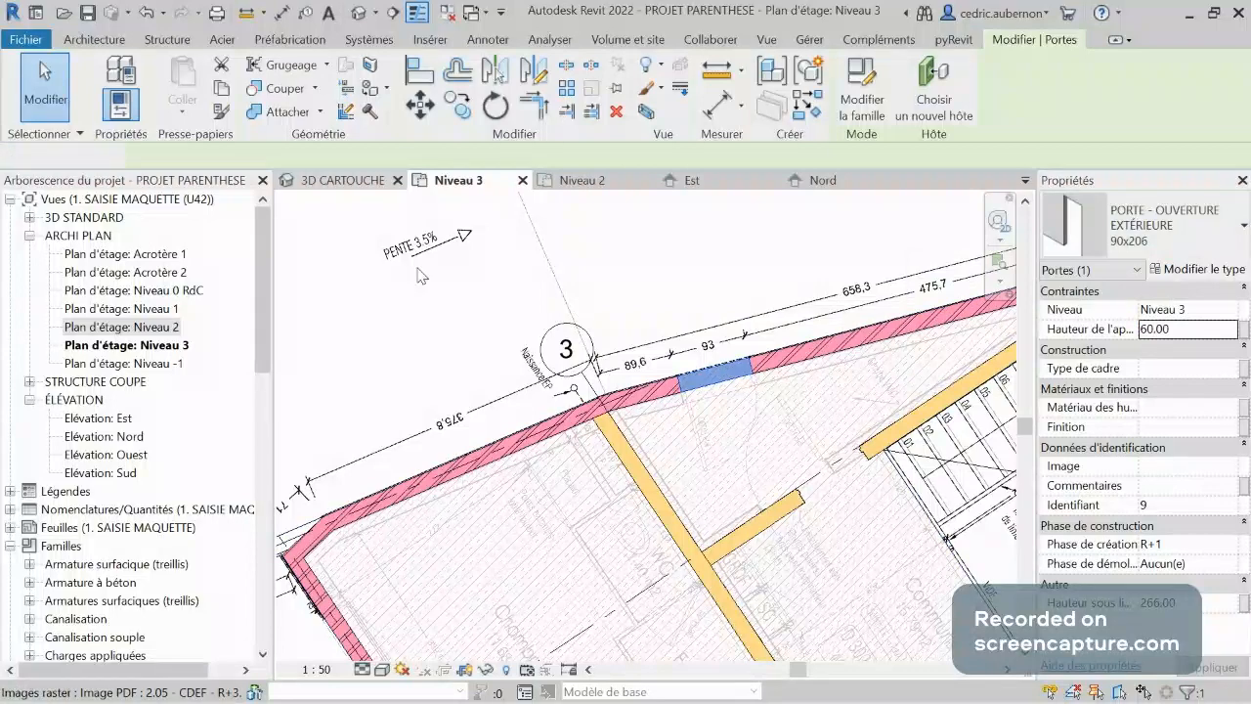
Show the 3D CARTOUCHE view and raise the top face of its section box slightly.
key("ctrl+Tab")
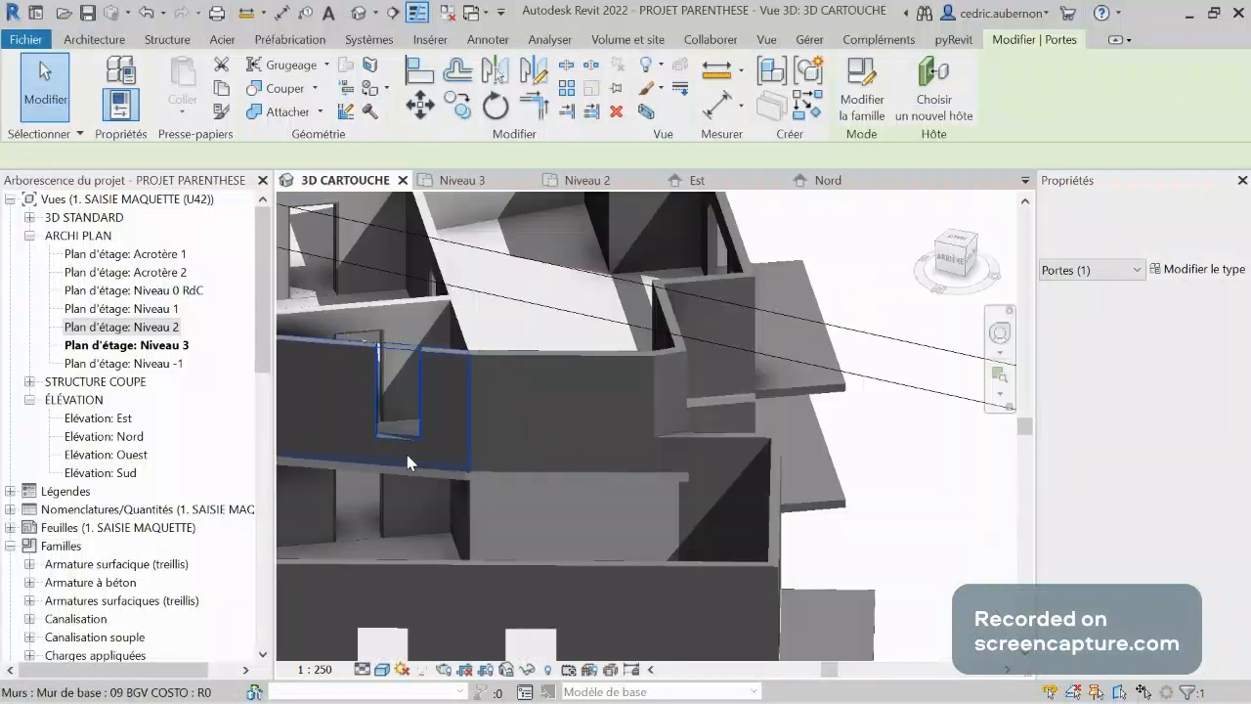
scroll(434, 476, "down", 1)
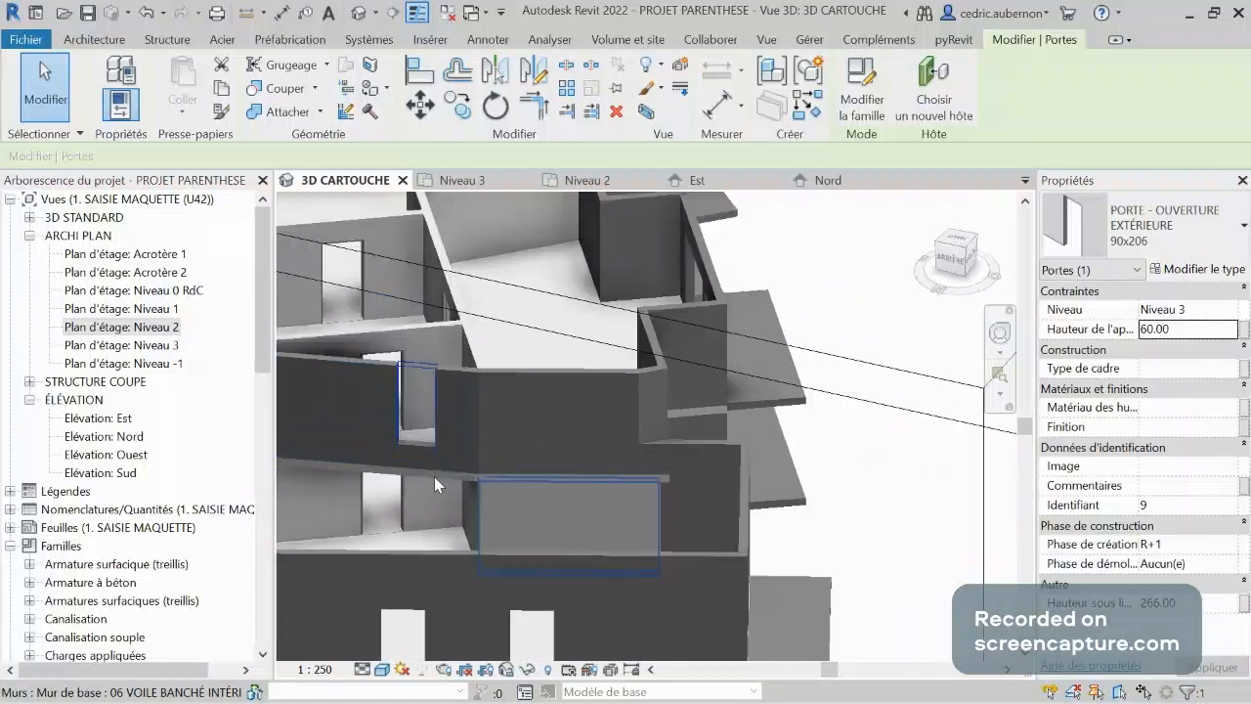
middle_click_drag(434, 476, 441, 424, "shift")
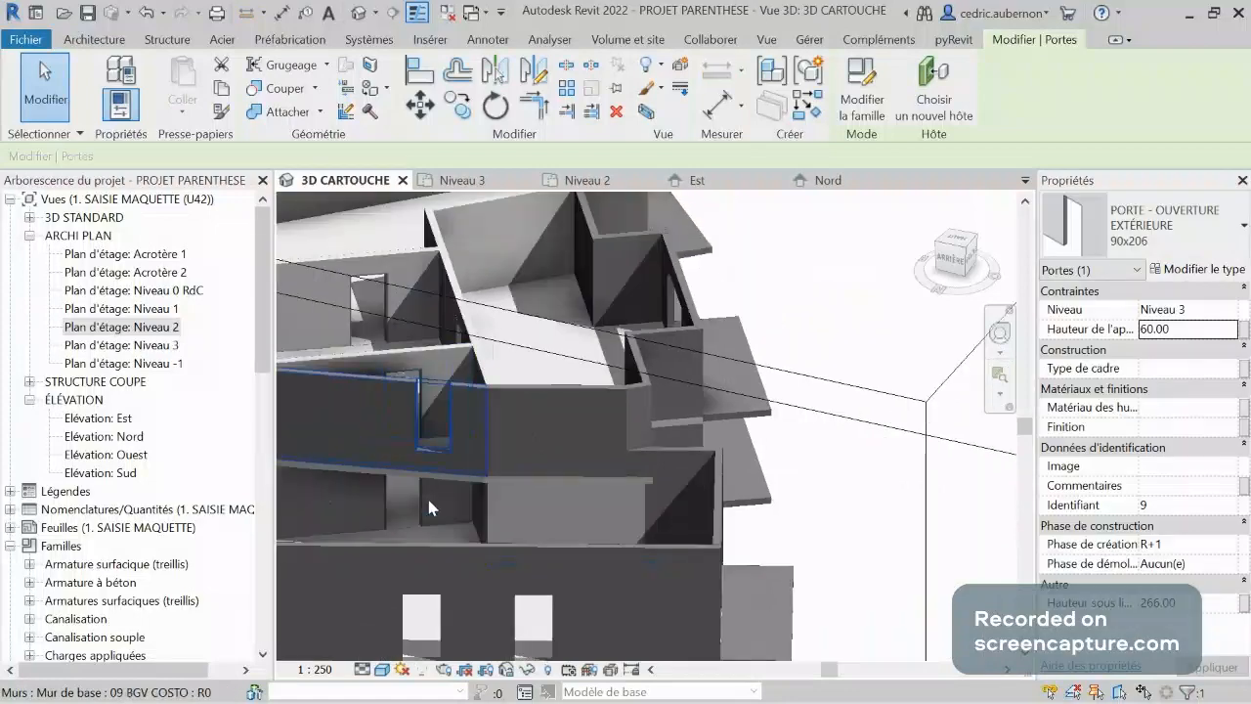
scroll(630, 456, "down", 4)
scroll(631, 420, "down", 3)
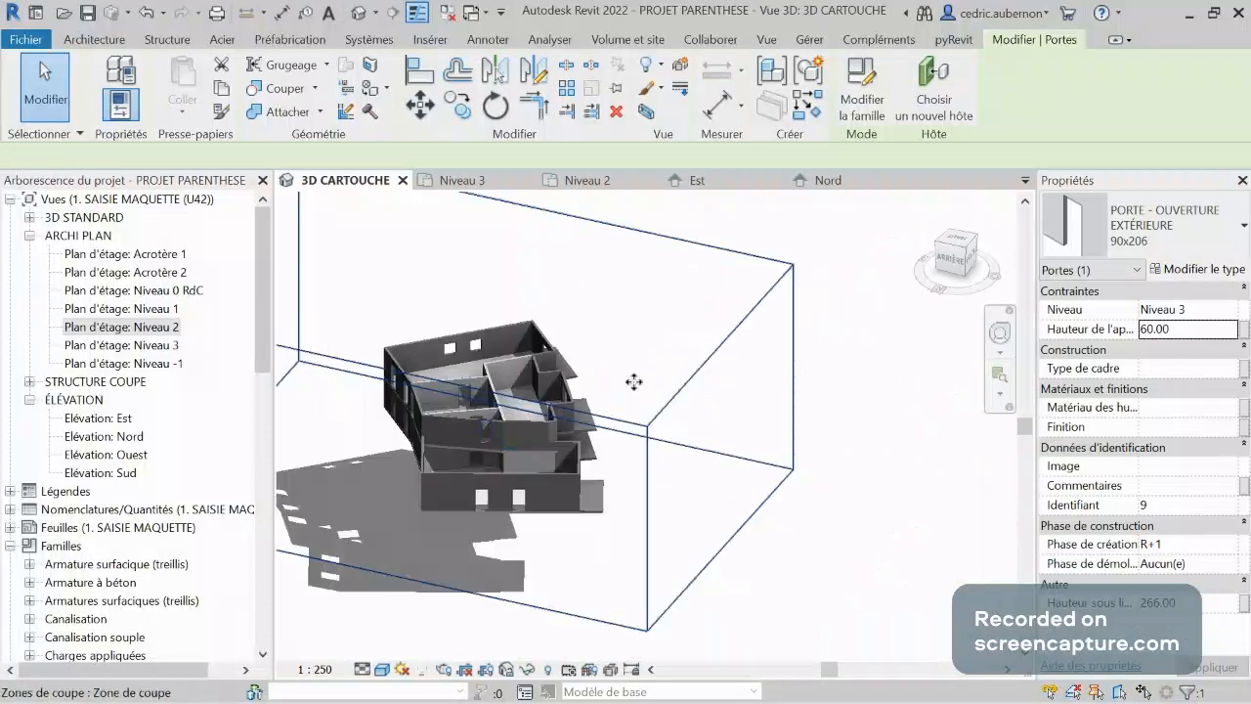
left_click(633, 381)
left_click_drag(474, 298, 473, 282)
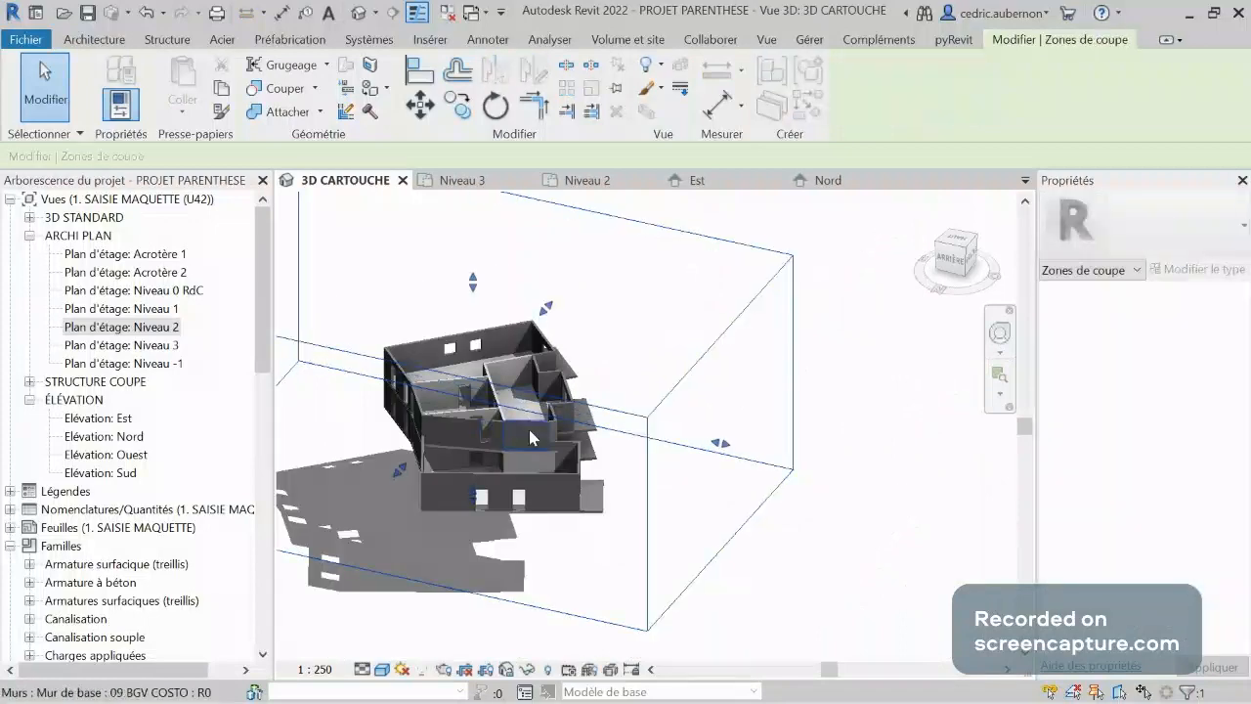
Examine in 3D the exterior door opening, the top of its wall and the surrounding Niveau 3 walls.
scroll(521, 514, "down", 3)
scroll(621, 463, "up", 3)
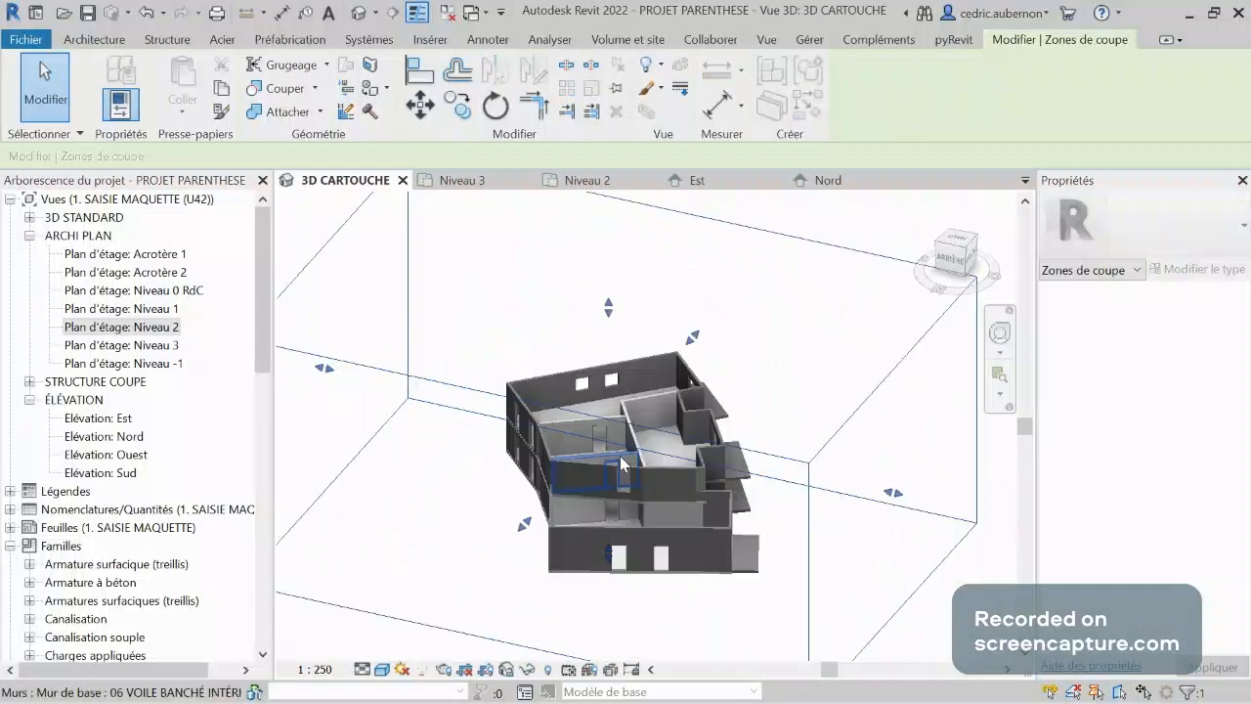
scroll(621, 463, "up", 2)
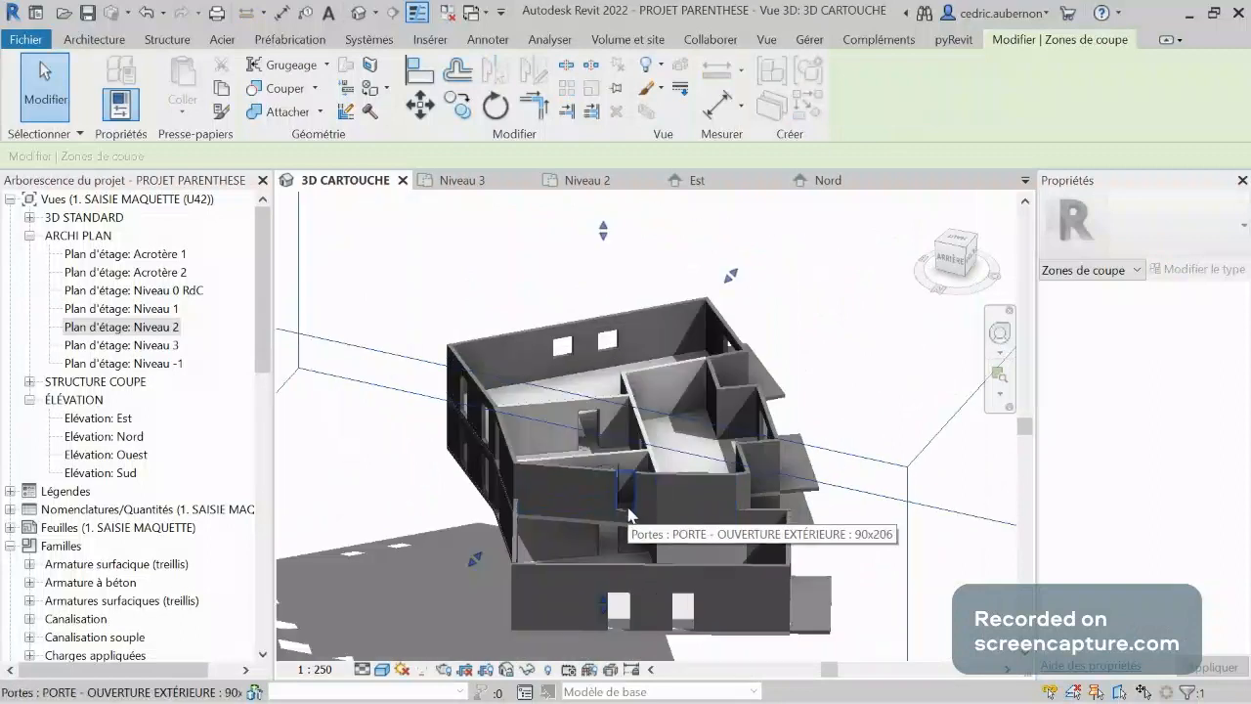
scroll(629, 513, "up", 2)
scroll(625, 502, "up", 2)
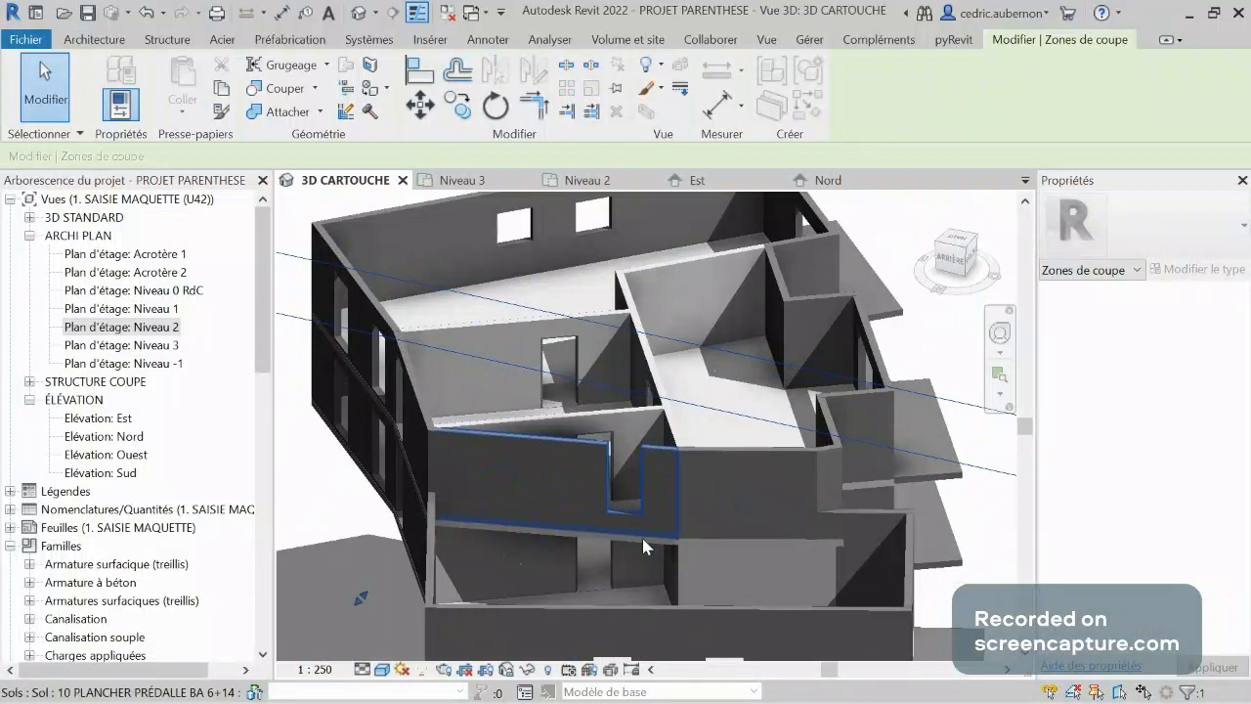
scroll(641, 535, "down", 3)
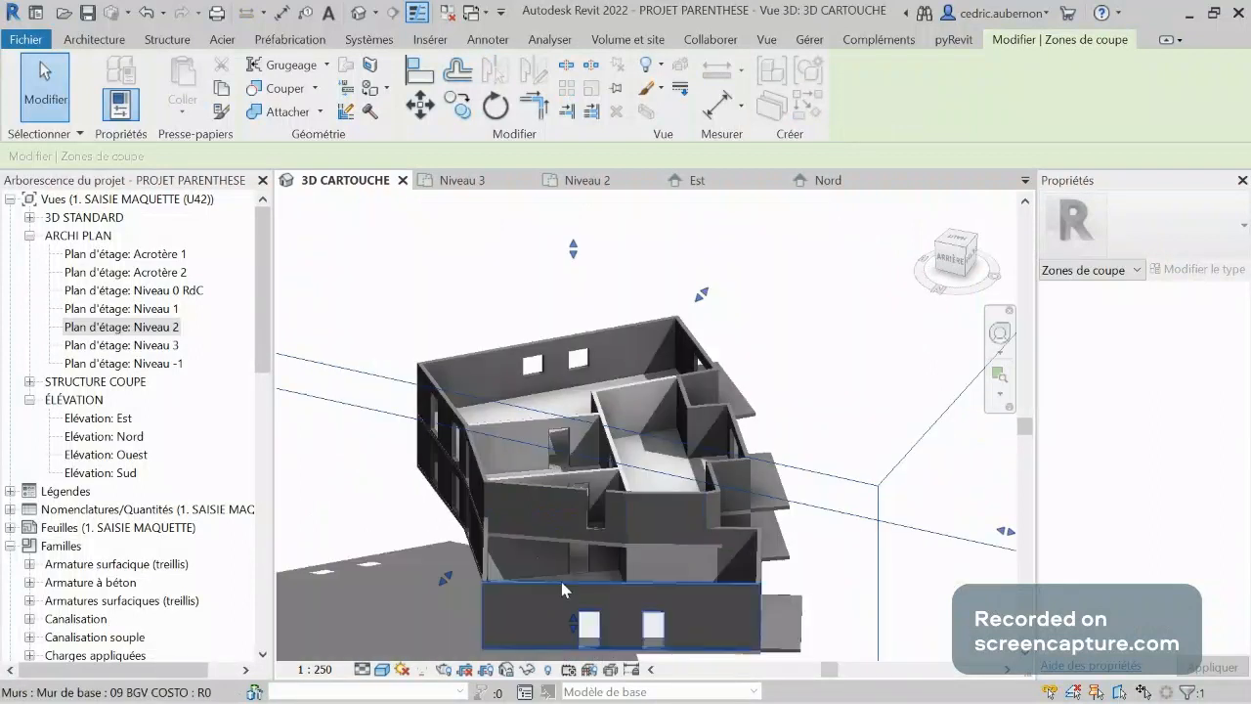
scroll(595, 537, "up", 3)
scroll(614, 507, "up", 2)
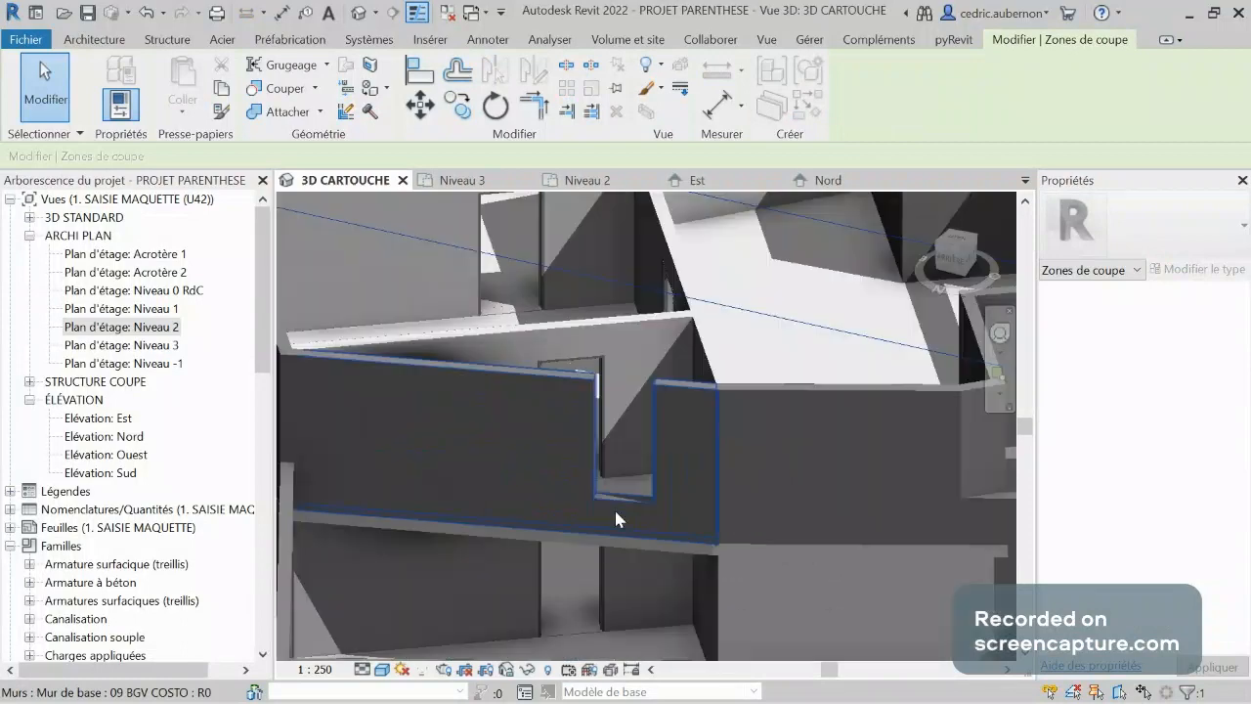
scroll(628, 552, "down", 3)
scroll(627, 552, "down", 1)
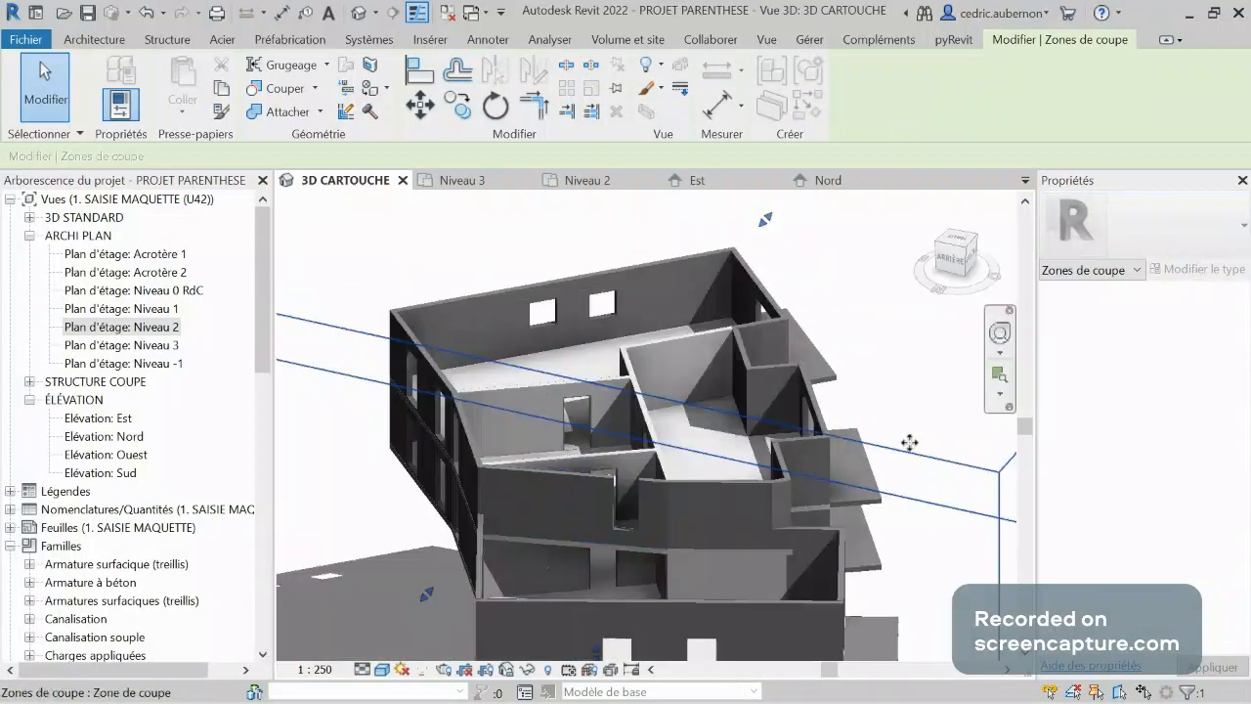
middle_click_drag(909, 442, 681, 401, "shift")
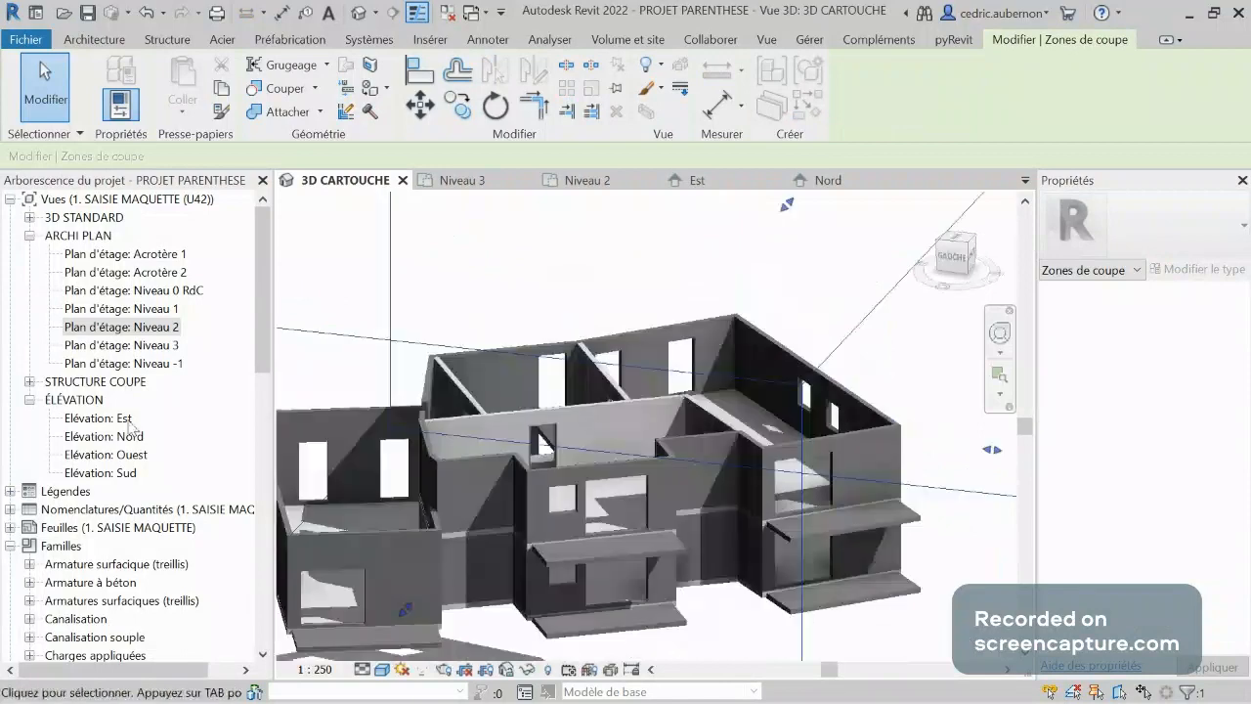
Open the Est elevation, switch to the COUPES section in Foxit PDF Reader and examine the ACROTERE and R+3 level marks.
double_click(98, 418)
key("alt+Tab")
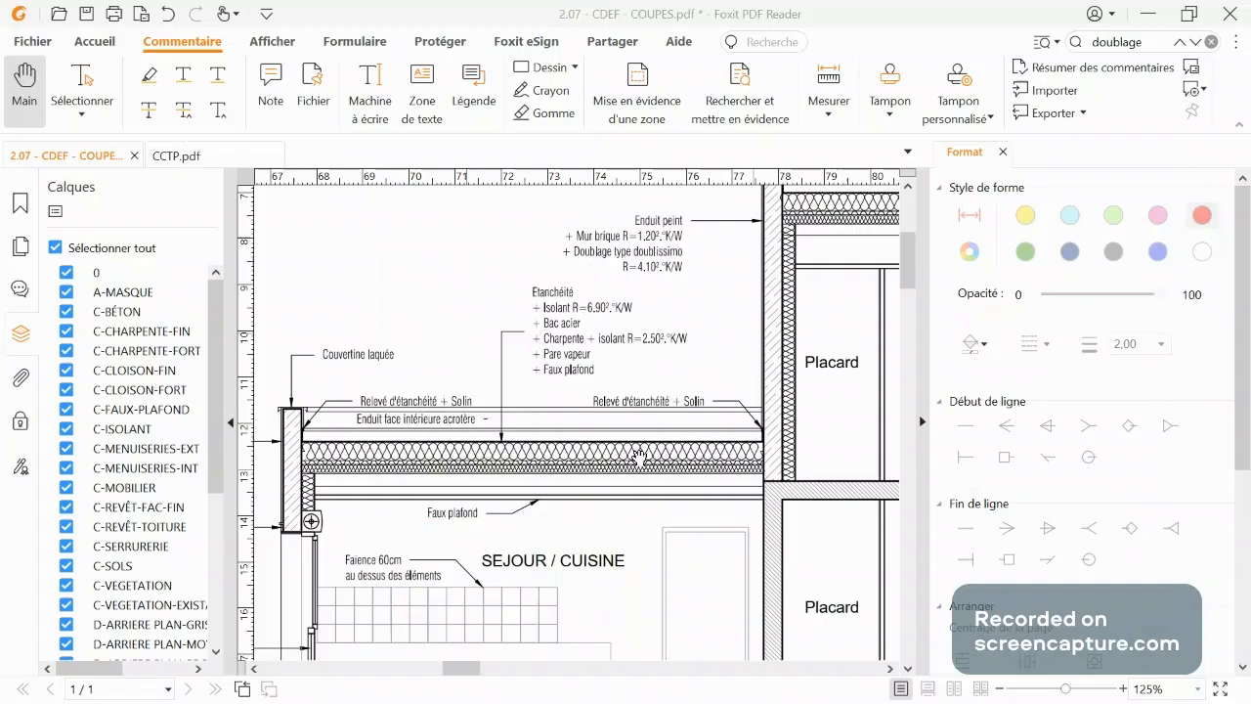
scroll(600, 513, "down", 1)
scroll(599, 513, "up", 3)
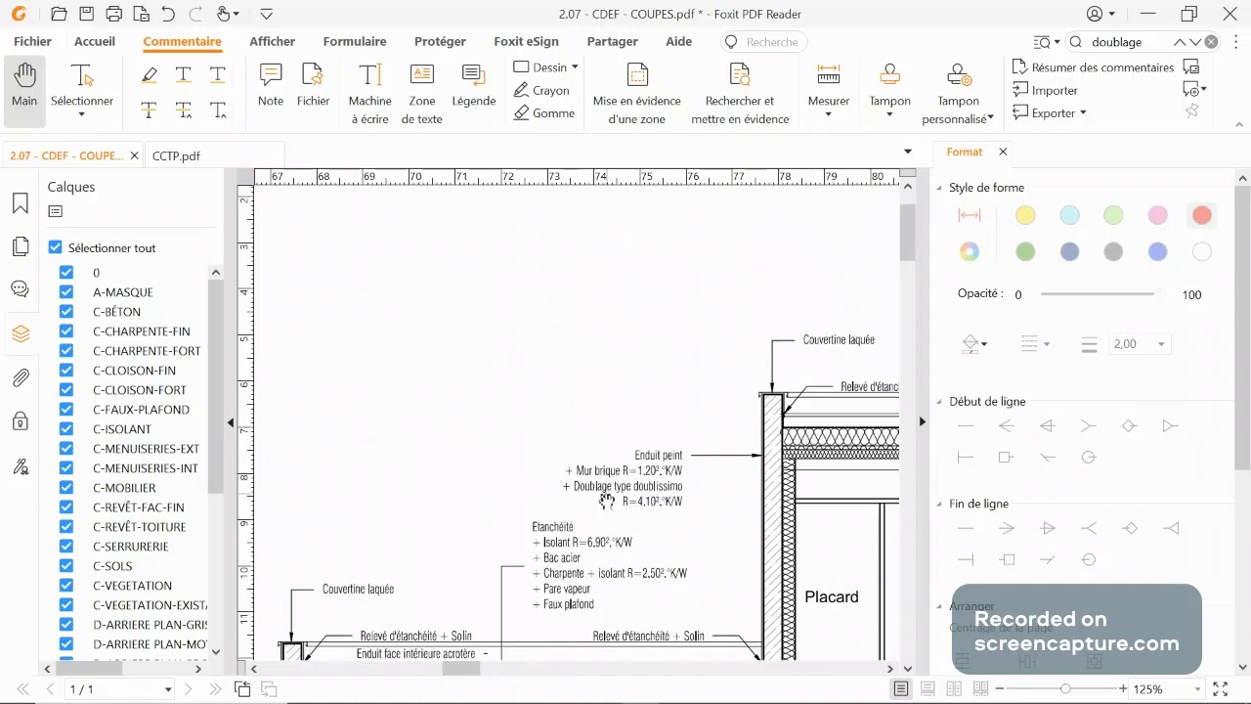
scroll(602, 472, "down", 5, "ctrl")
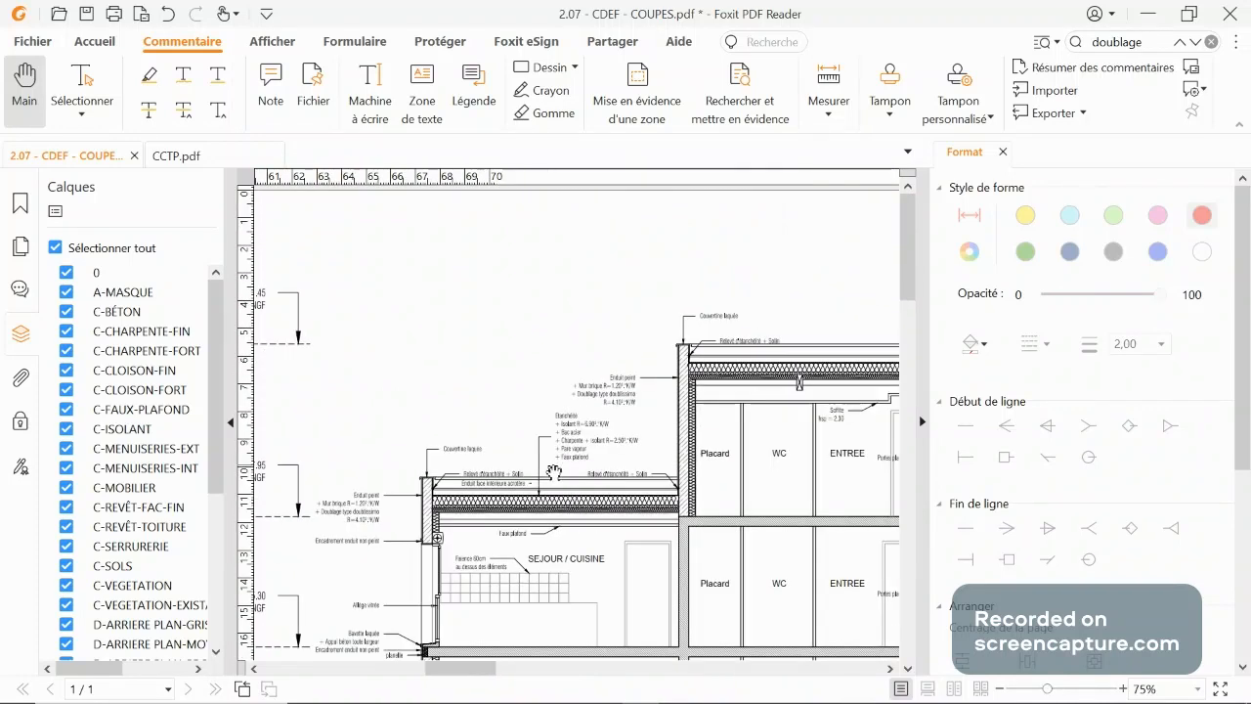
scroll(287, 283, "up", 3, "ctrl")
scroll(289, 294, "down", 2, "ctrl")
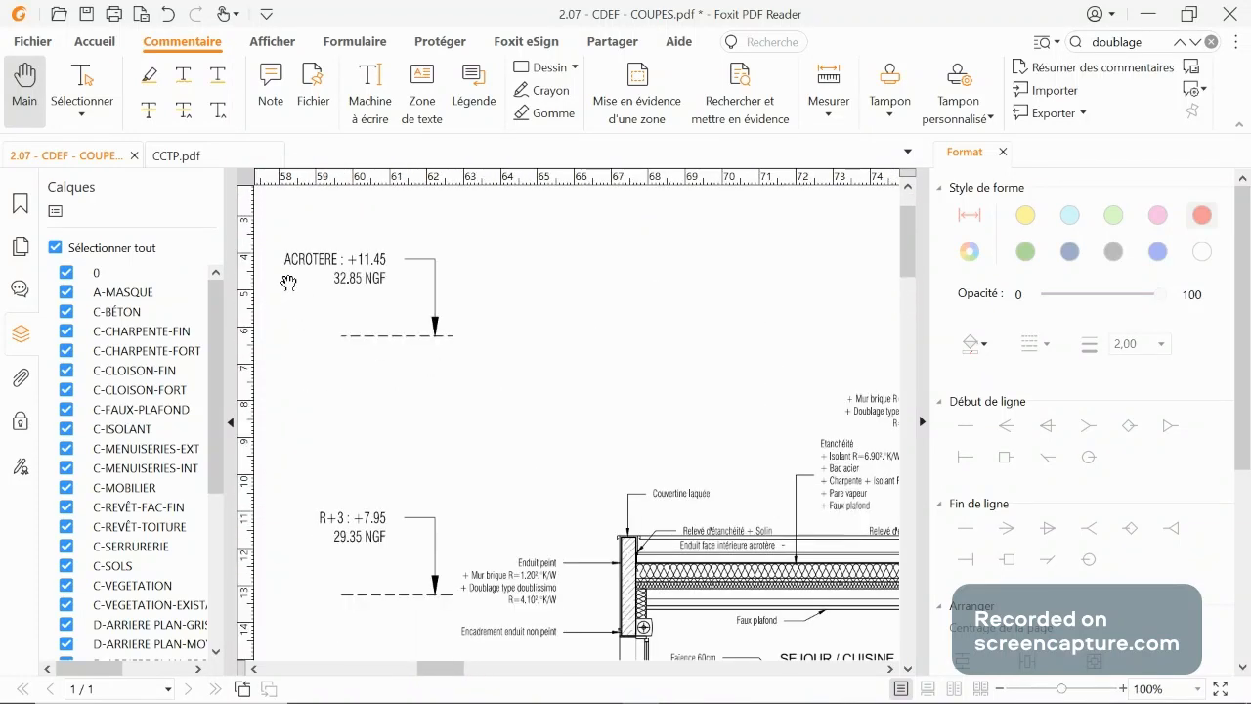
scroll(328, 285, "up", 1, "ctrl")
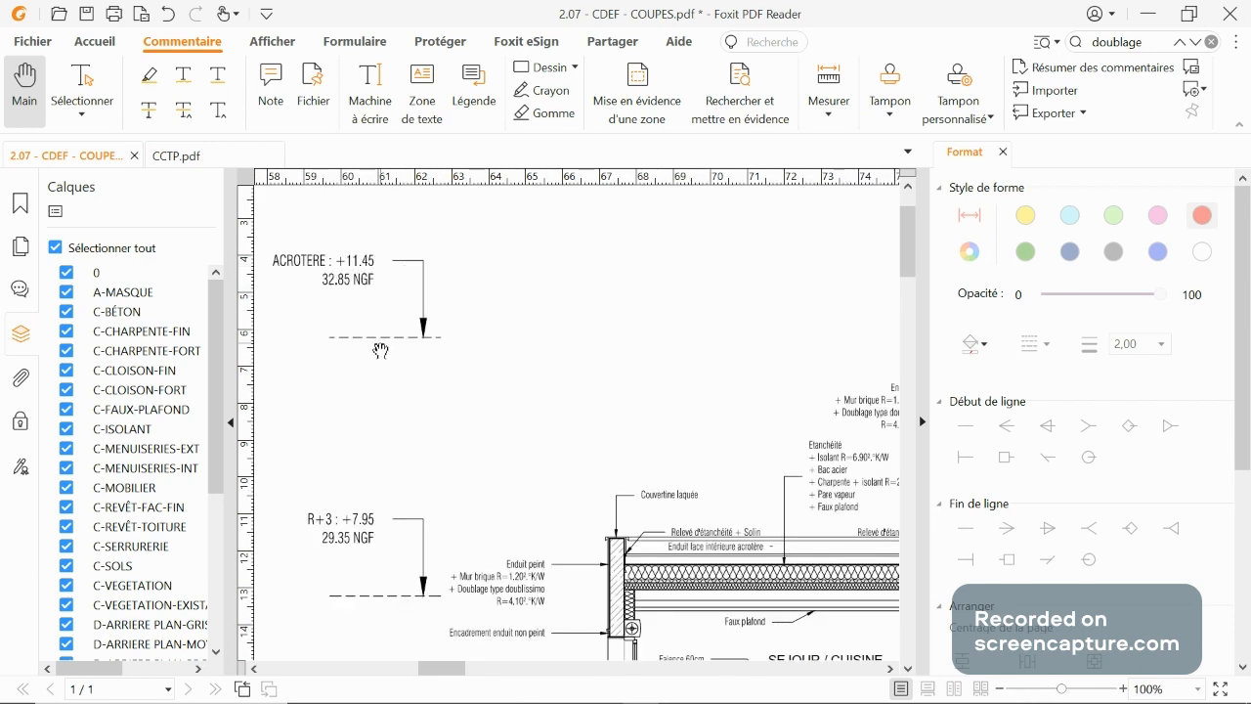
Switch to Revit and examine the Acrotère and Niveau 3 levels against the building's upper walls in the Est elevation.
key("alt+Tab")
scroll(395, 325, "up", 5)
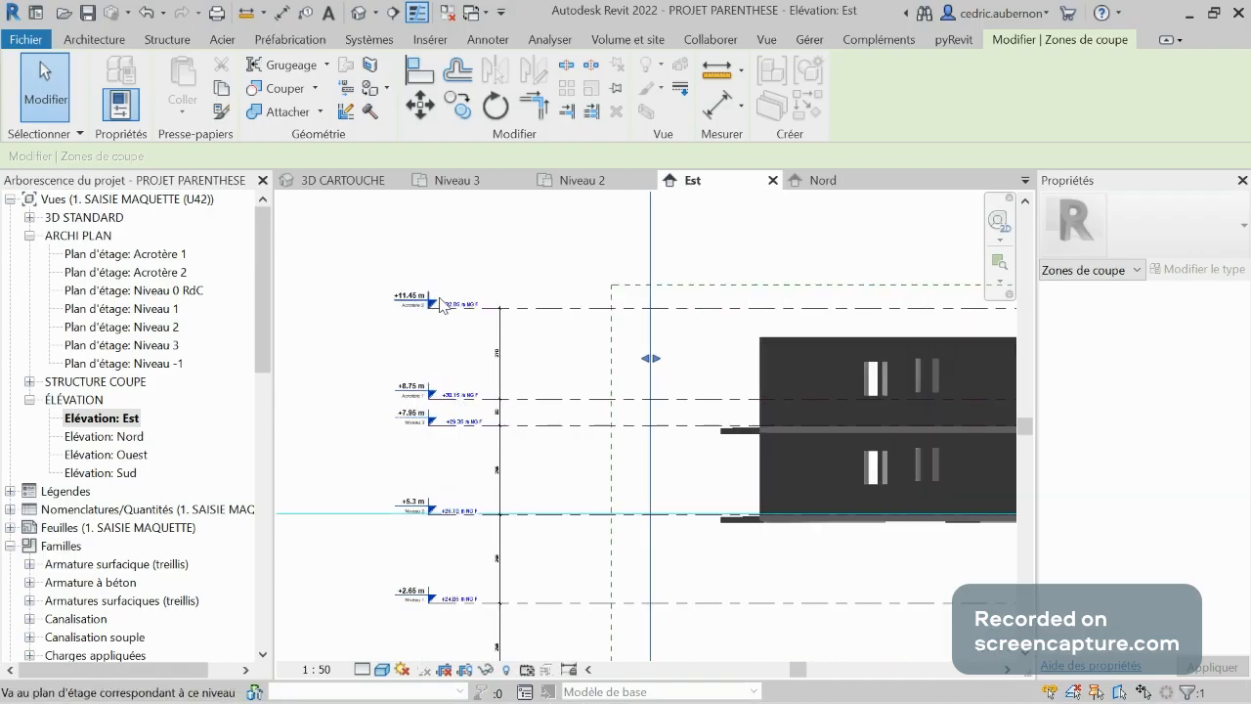
scroll(377, 337, "down", 6)
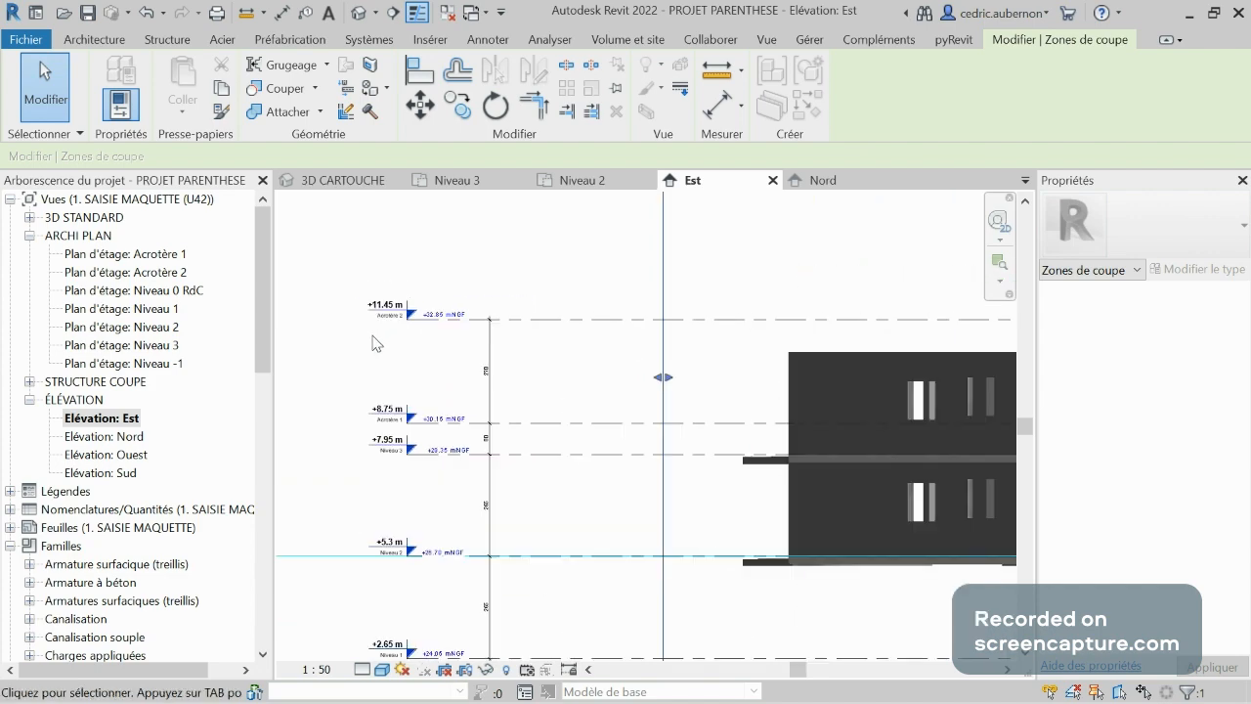
scroll(840, 406, "up", 3)
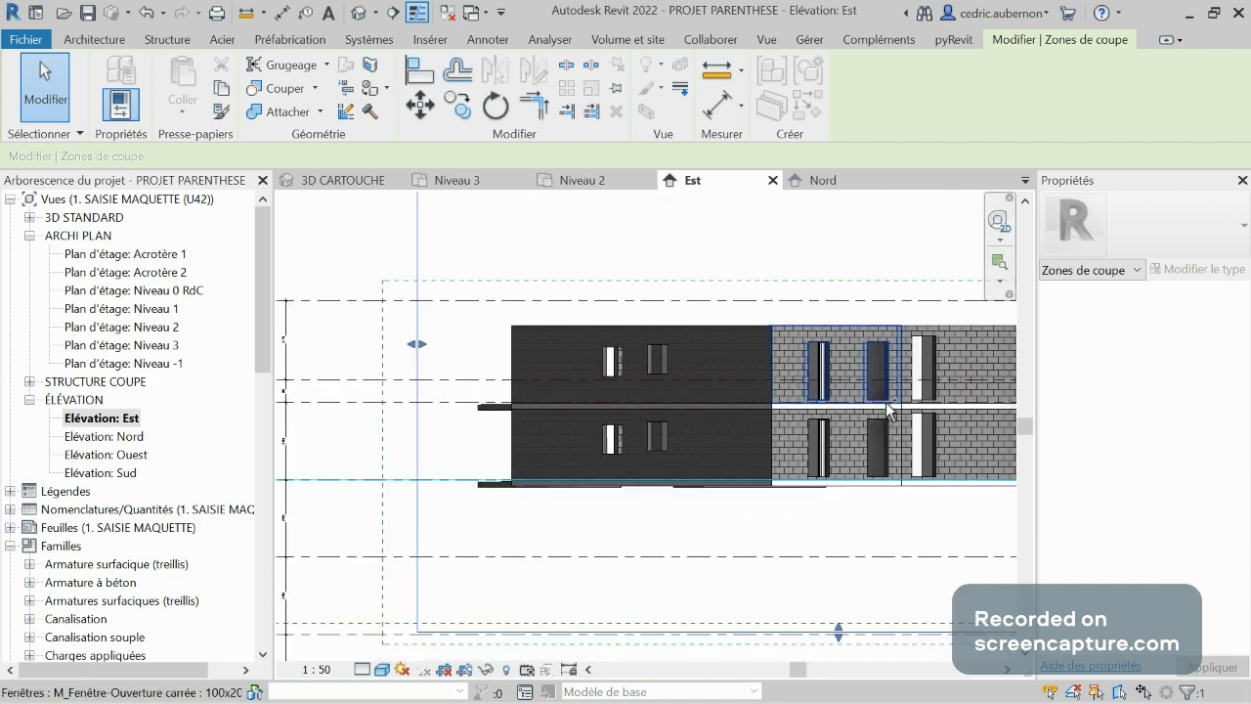
scroll(749, 473, "down", 3)
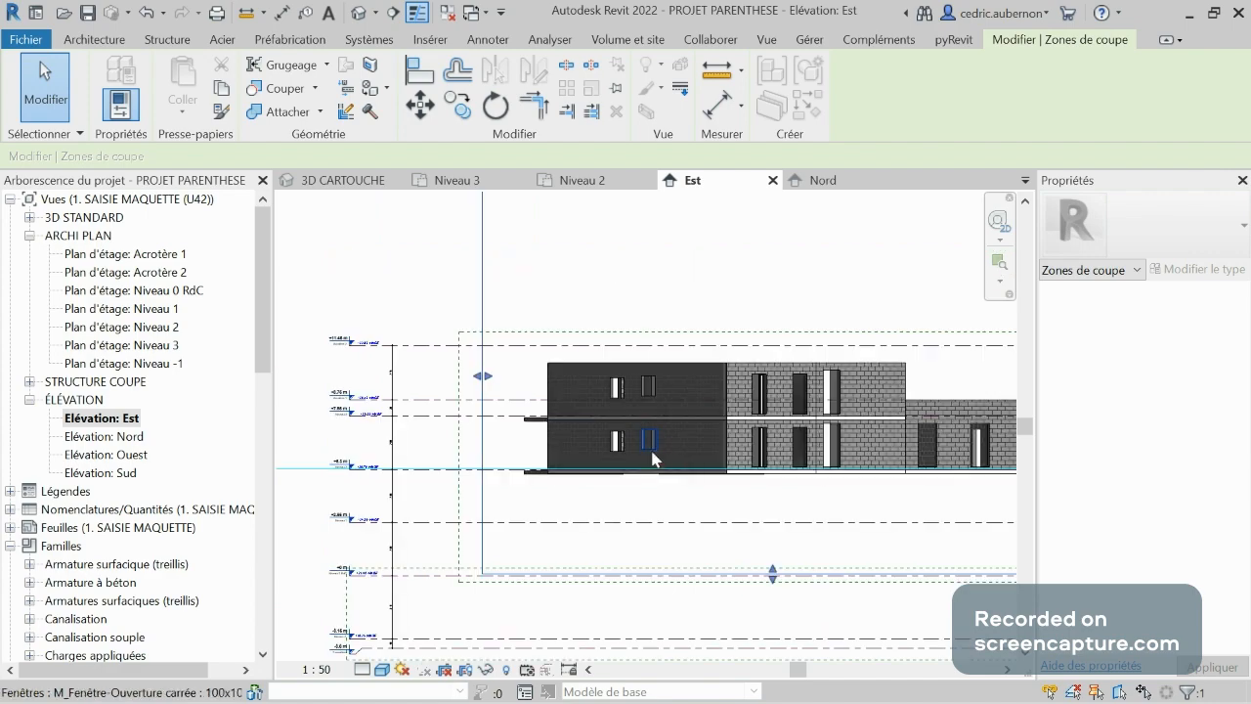
Check the upper wall and roof above SEJOUR / CUISINE in the COUPES section in Foxit PDF Reader, and return to Revit.
key("alt+Tab")
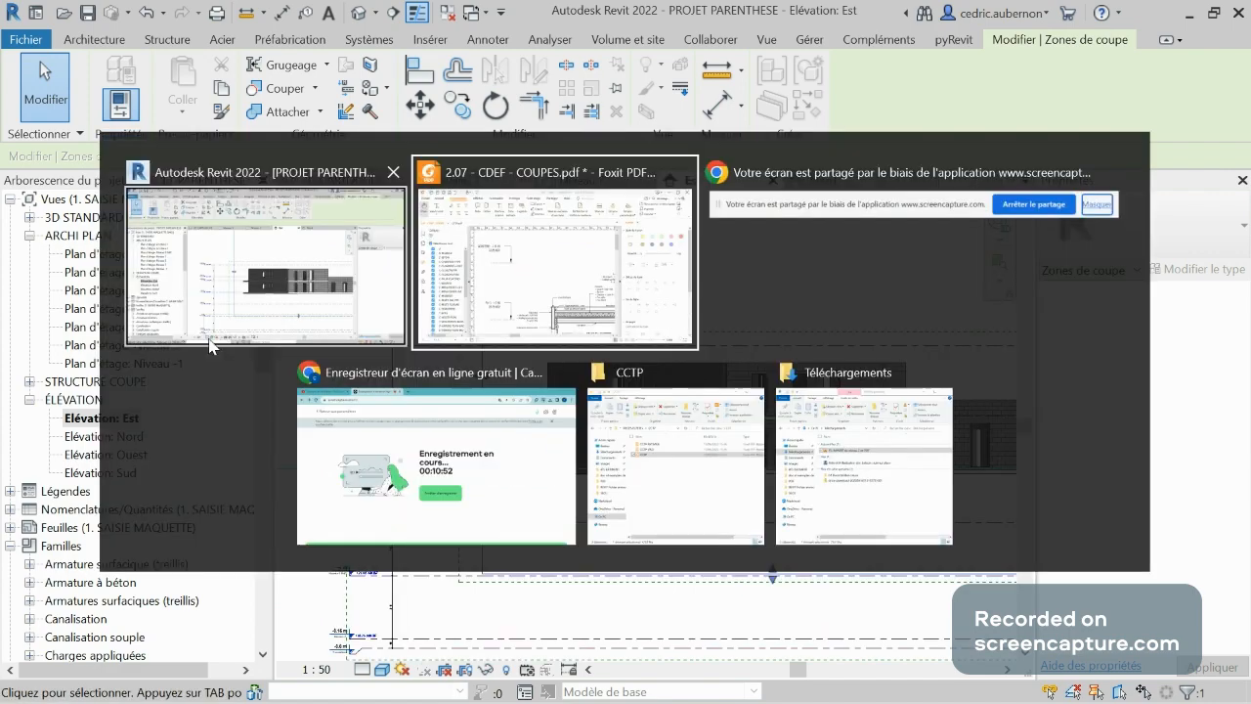
scroll(425, 415, "down", 2, "ctrl")
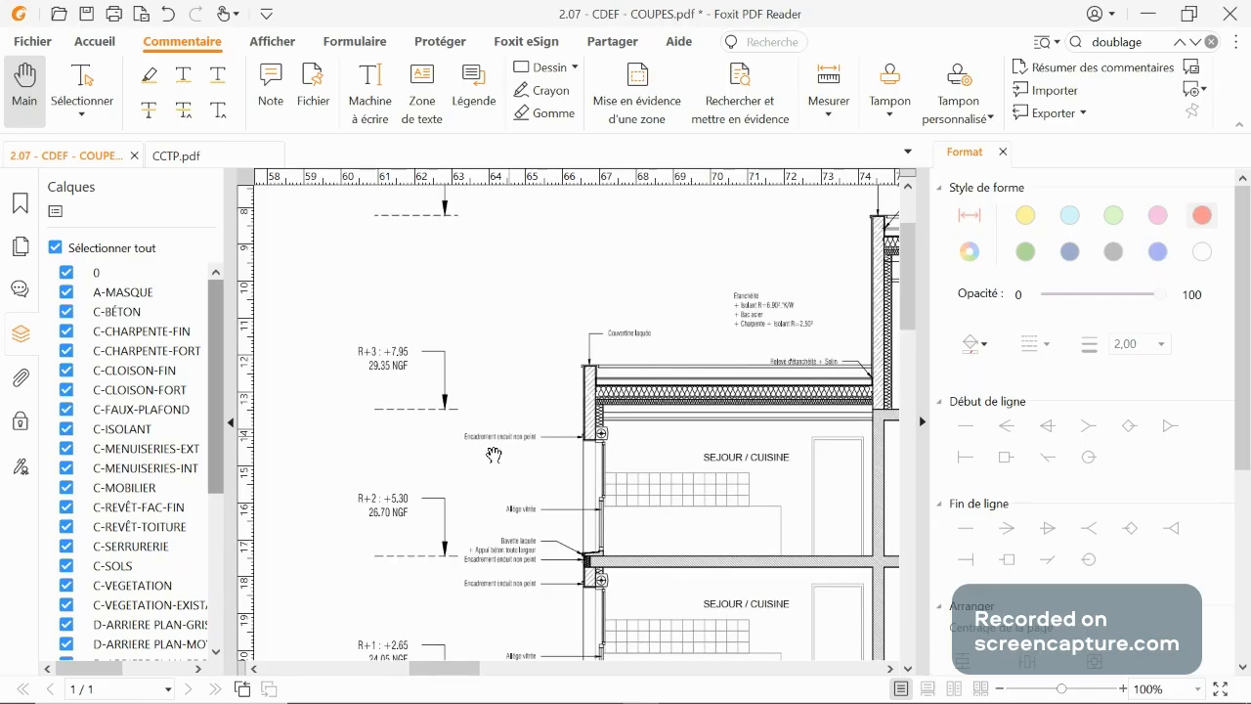
left_click_drag(497, 469, 846, 319)
scroll(846, 319, "up", 2, "ctrl")
key("alt+Tab")
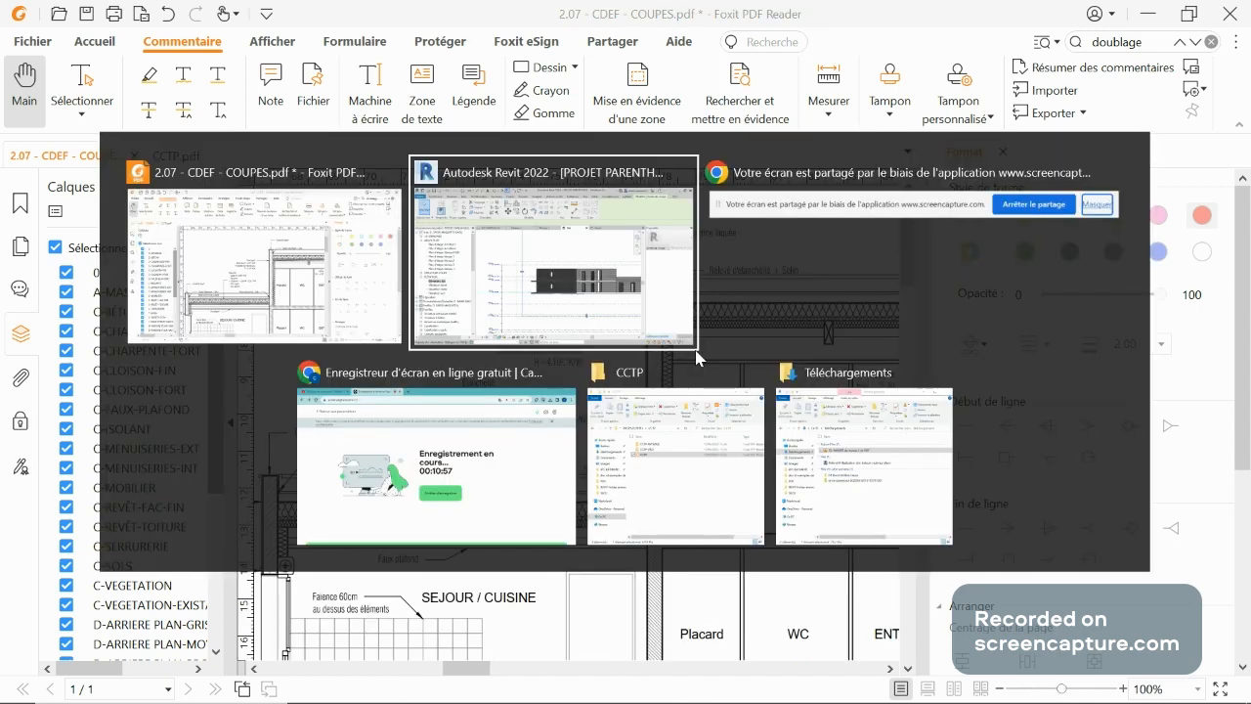